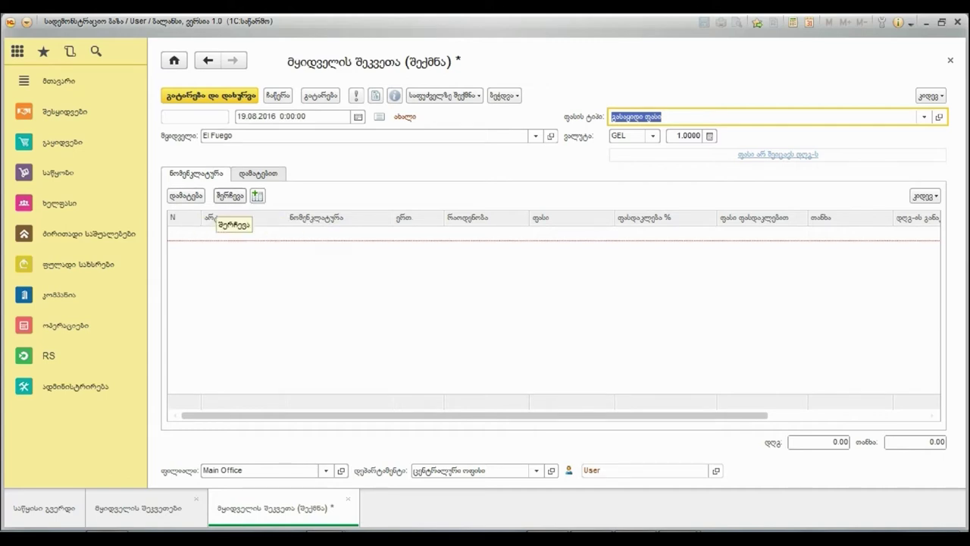
Search the item selection for "შოკო", pick შოკოლადი and transfer it to the customer order
{"action": "left_click", "coordinate": [230, 196]}
{"action": "type", "text": "შოკო"}
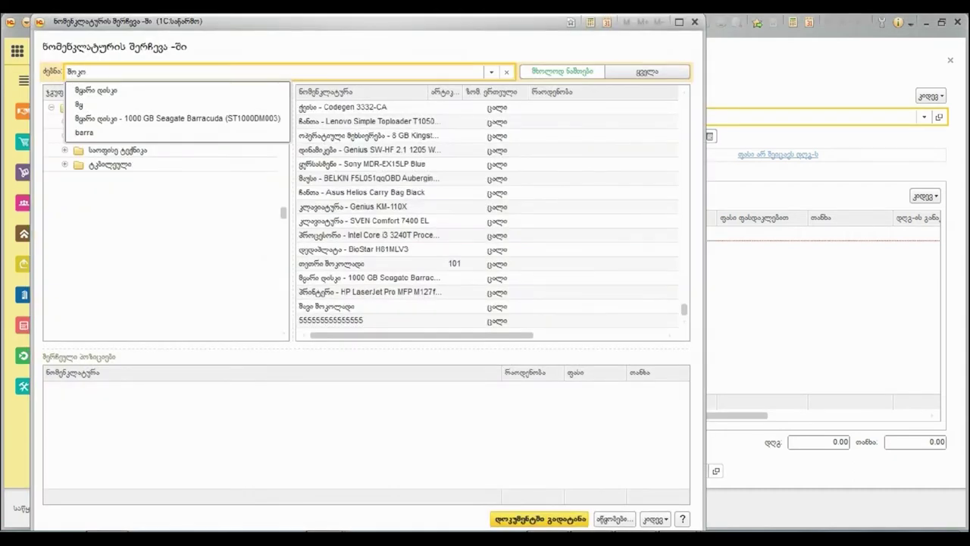
{"action": "key", "text": "Return"}
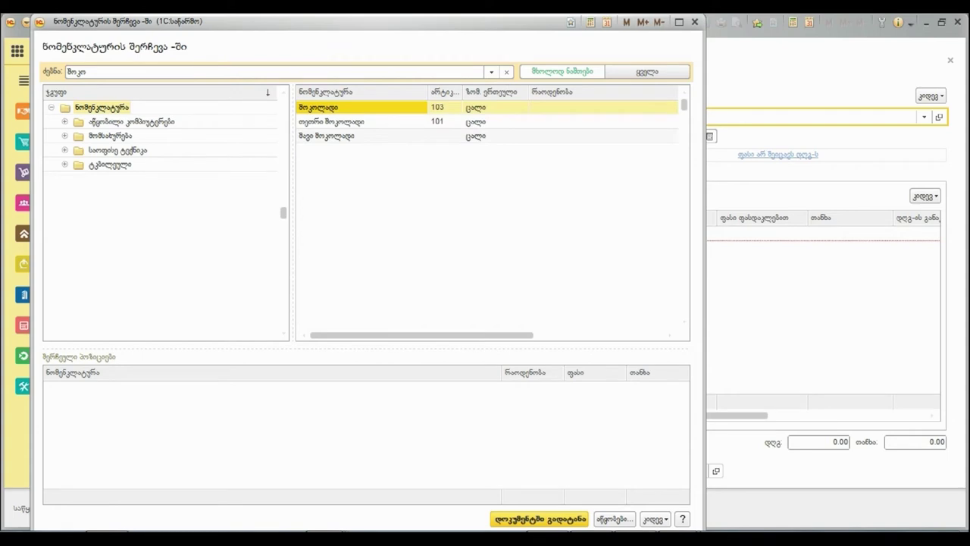
{"action": "key", "text": "Return"}
{"action": "left_click", "coordinate": [540, 520]}
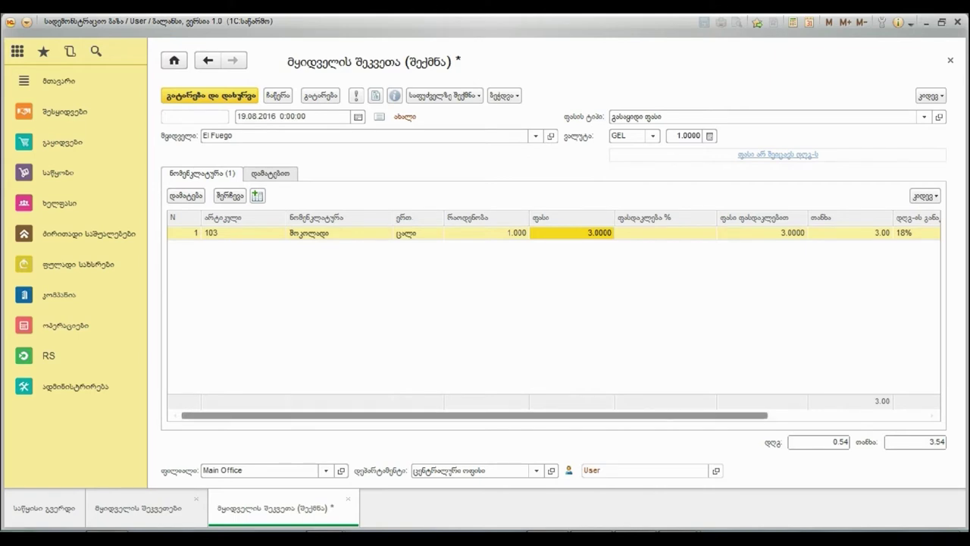
Set the quantity of the შოკოლადი row in the customer order to 15
{"action": "mouse_move", "coordinate": [474, 415]}
{"action": "left_mouse_down"}
{"action": "mouse_move", "coordinate": [488, 416]}
{"action": "mouse_move", "coordinate": [474, 416]}
{"action": "left_mouse_up"}
{"action": "left_click", "coordinate": [486, 233]}
{"action": "double_click", "coordinate": [486, 233]}
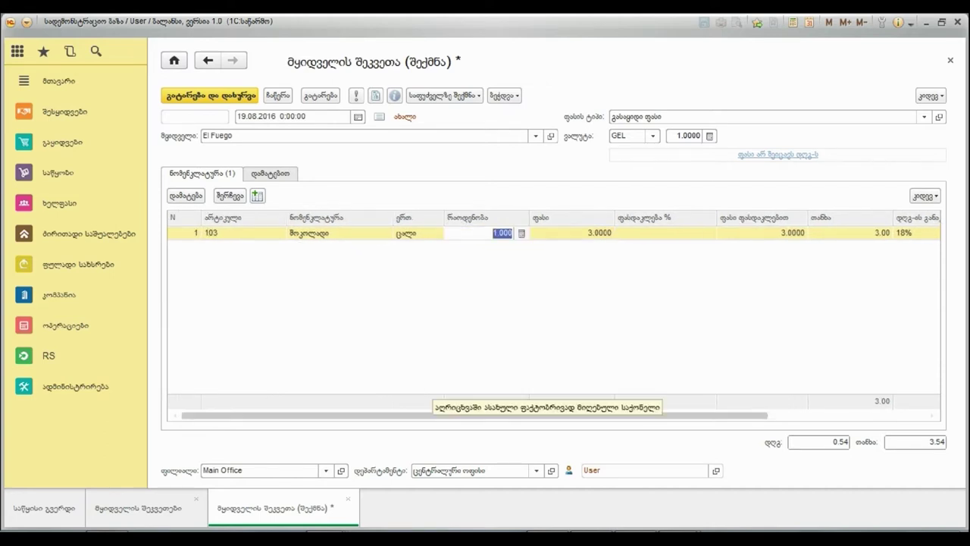
{"action": "type", "text": "15"}
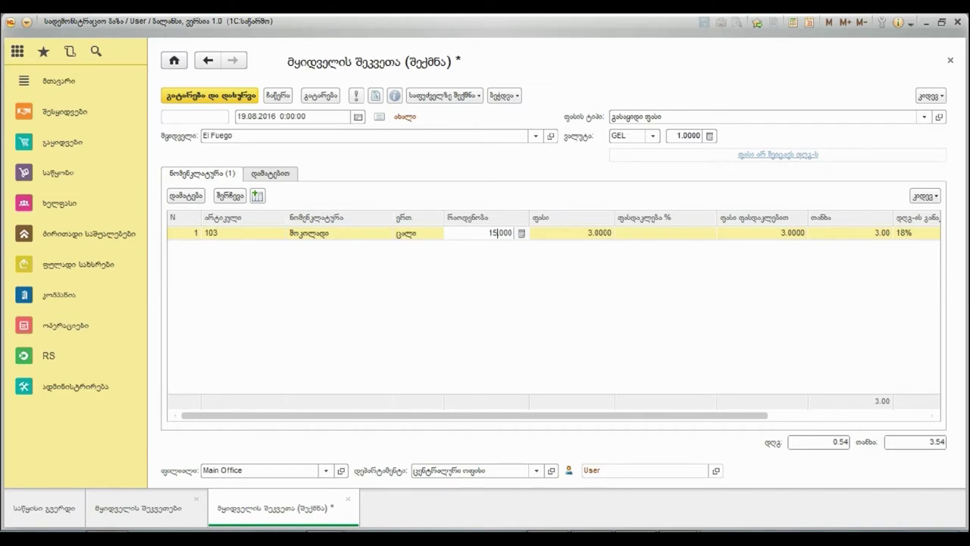
{"action": "key", "text": "Return"}
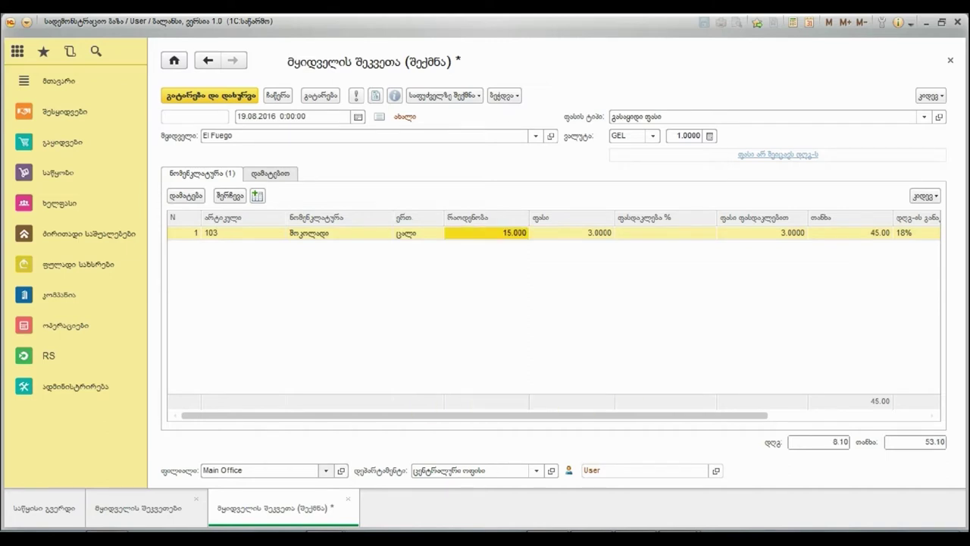
Post the customer order with Main Office as its branch and create a რეალიზაცია document based on it
{"action": "left_click", "coordinate": [326, 471]}
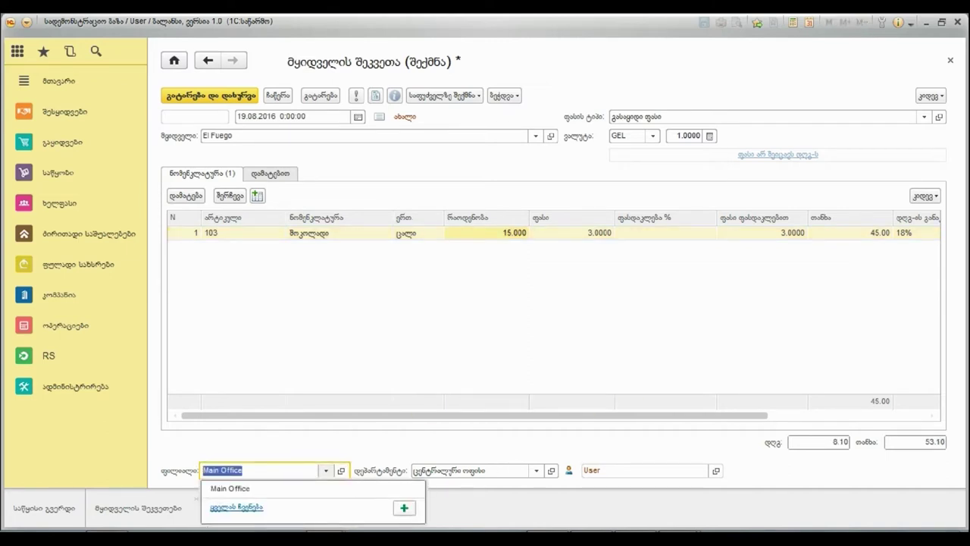
{"action": "left_click", "coordinate": [326, 471]}
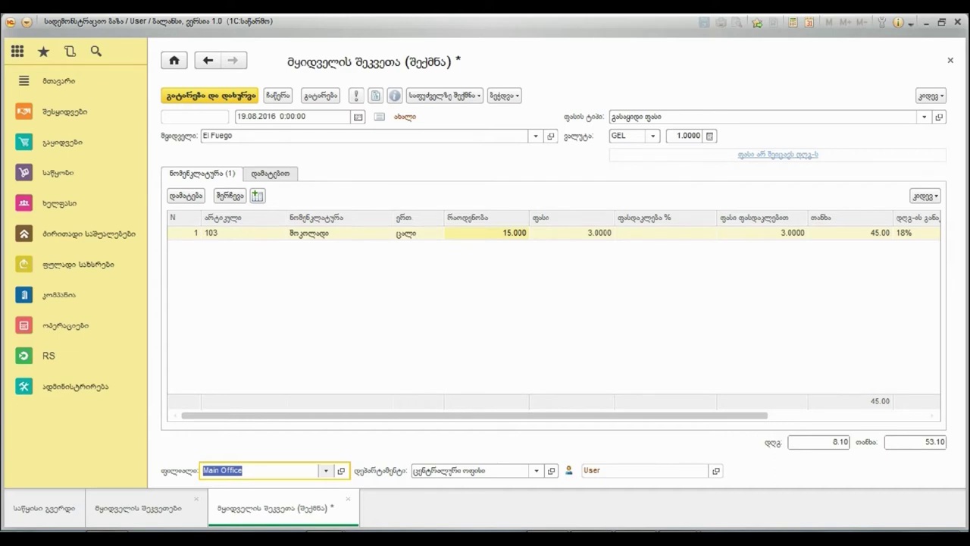
{"action": "left_click", "coordinate": [321, 95]}
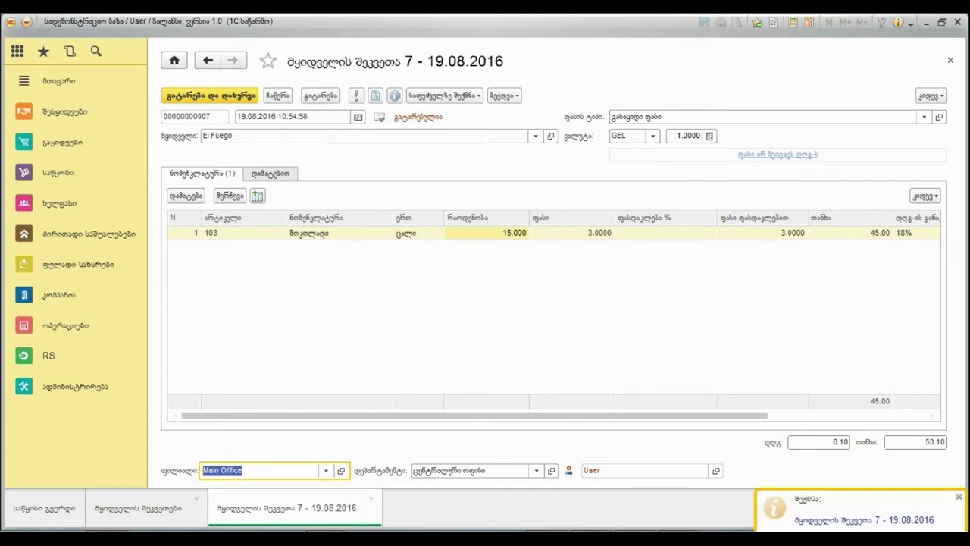
{"action": "left_click", "coordinate": [444, 96]}
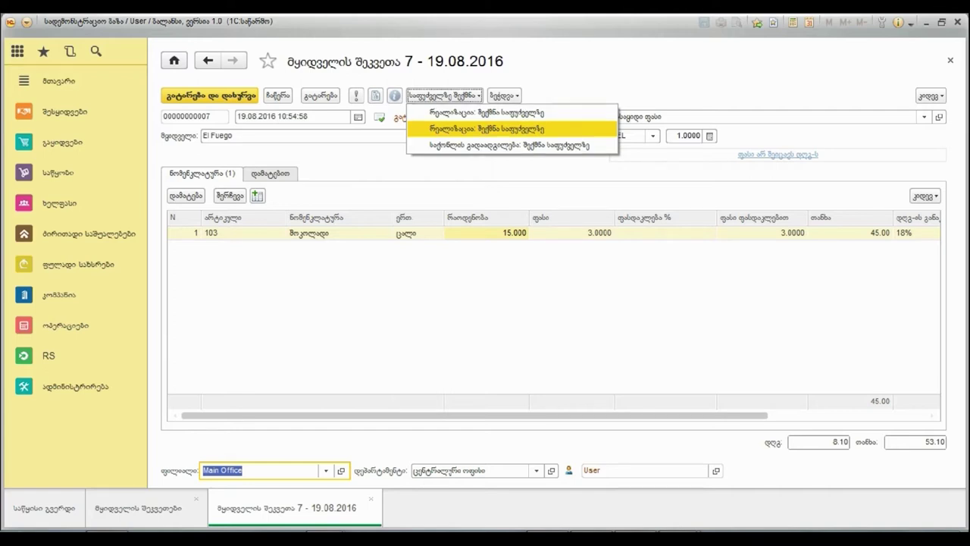
{"action": "left_click", "coordinate": [487, 129]}
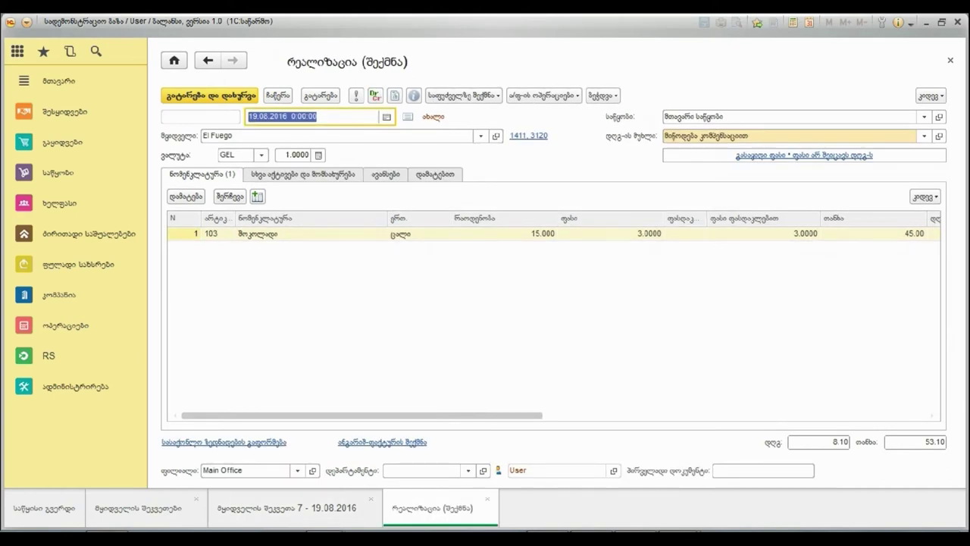
Look through the available VAT articles without changing the choice, and examine the remaining columns of the შოკოლადი row
{"action": "left_click", "coordinate": [924, 137]}
{"action": "left_click", "coordinate": [124, 260]}
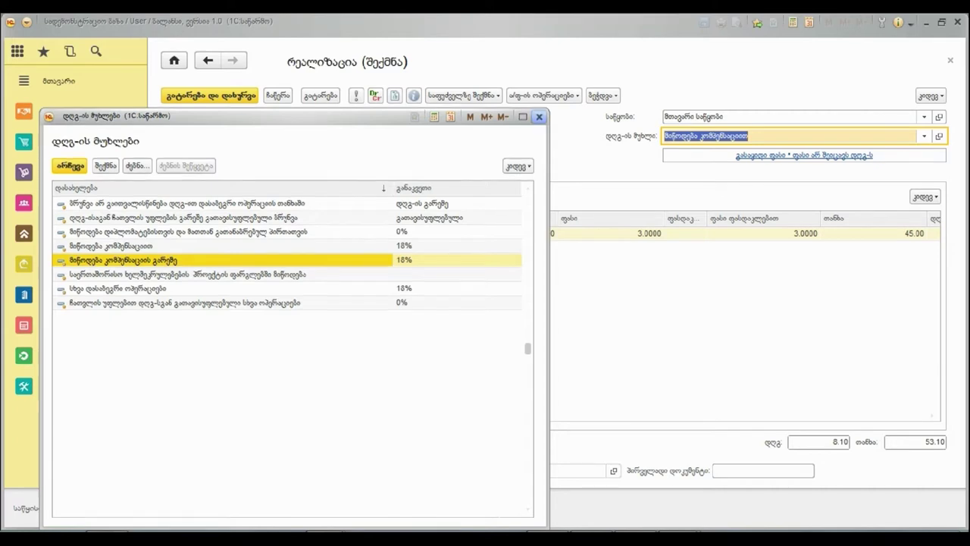
{"action": "key", "text": "Escape"}
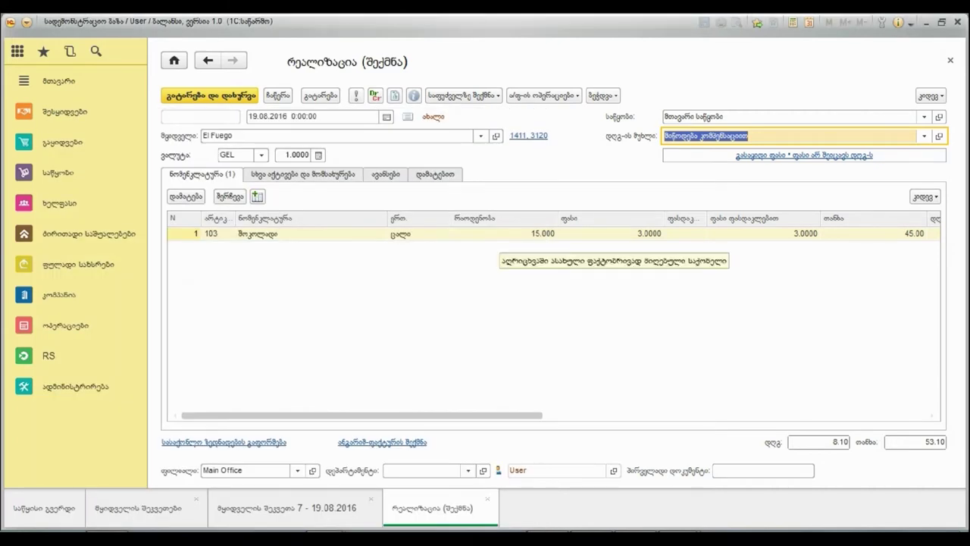
{"action": "left_click", "coordinate": [500, 245]}
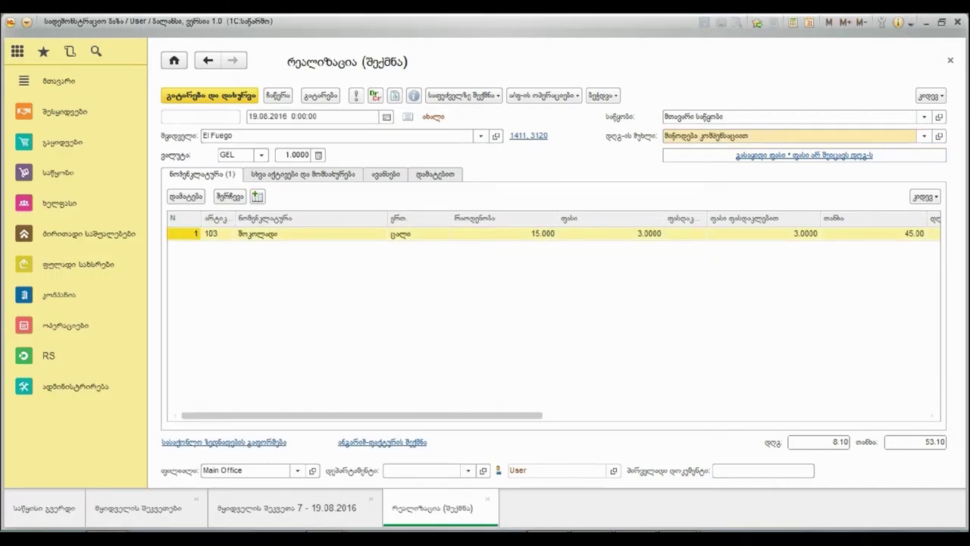
{"action": "left_click_drag", "start_coordinate": [362, 416], "coordinate": [746, 415]}
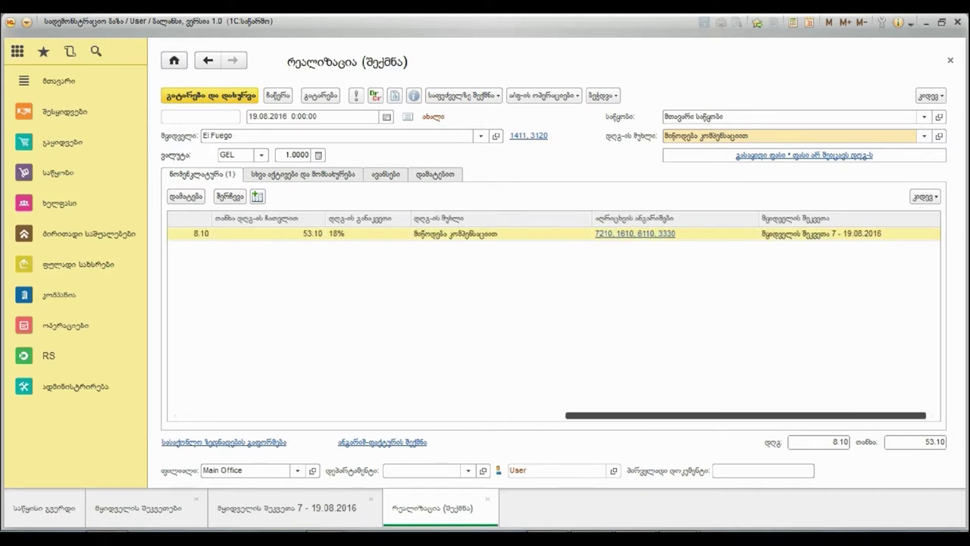
{"action": "left_click_drag", "start_coordinate": [746, 416], "coordinate": [362, 416]}
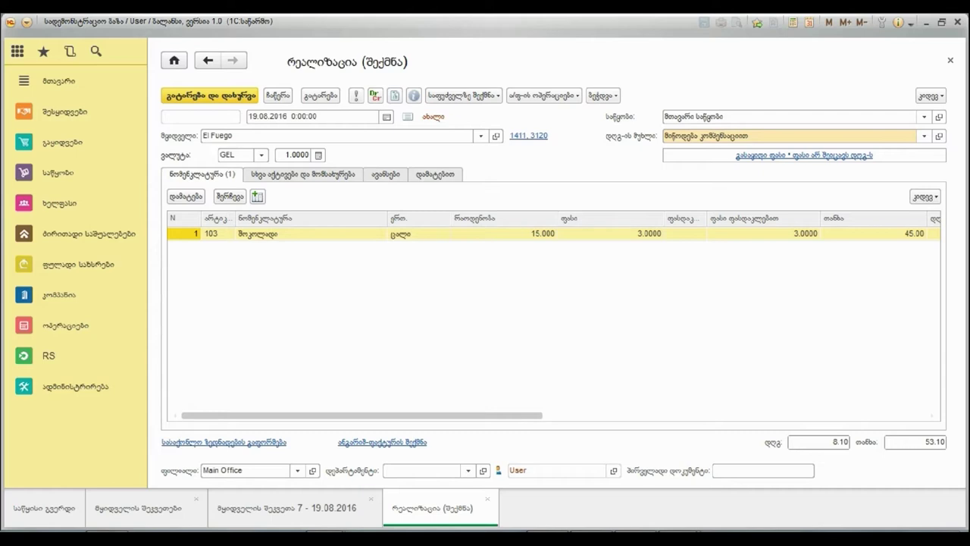
Add the service სასაწყობე ფართის იჯარა as a second item row in the sale document
{"action": "left_click", "coordinate": [186, 196]}
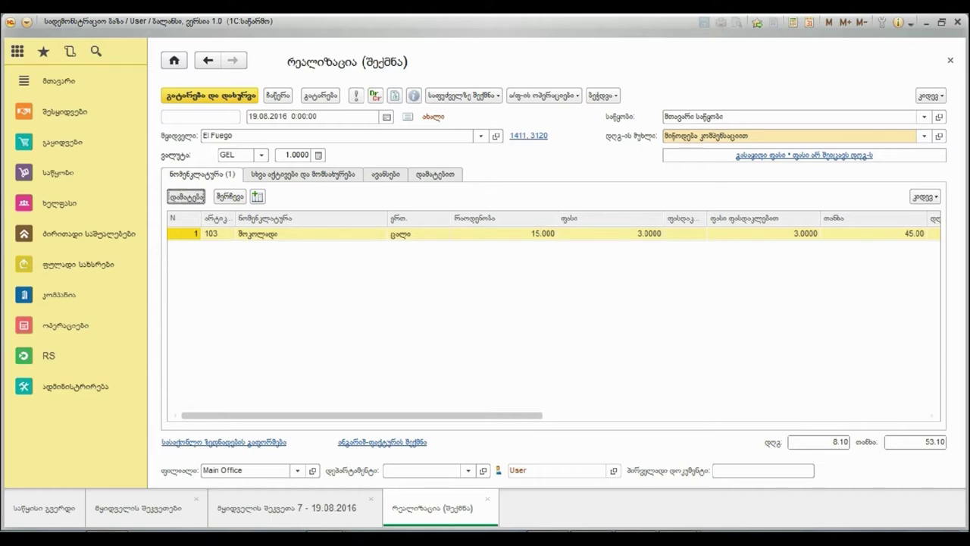
{"action": "left_click", "coordinate": [309, 265]}
{"action": "left_click", "coordinate": [296, 247]}
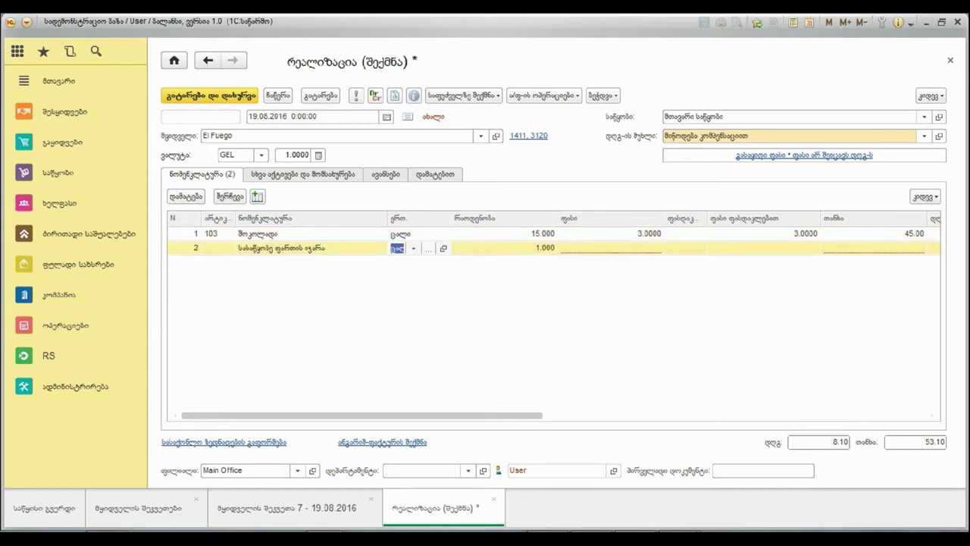
Open the item card of the სასაწყობე ფართის იჯარა row, check its item type and close the card
{"action": "left_click", "coordinate": [295, 248]}
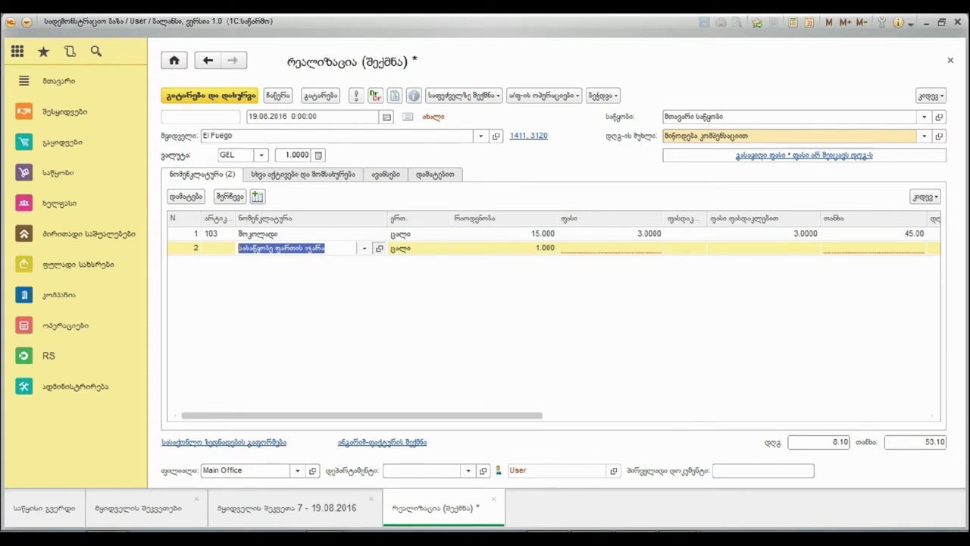
{"action": "left_click", "coordinate": [379, 248]}
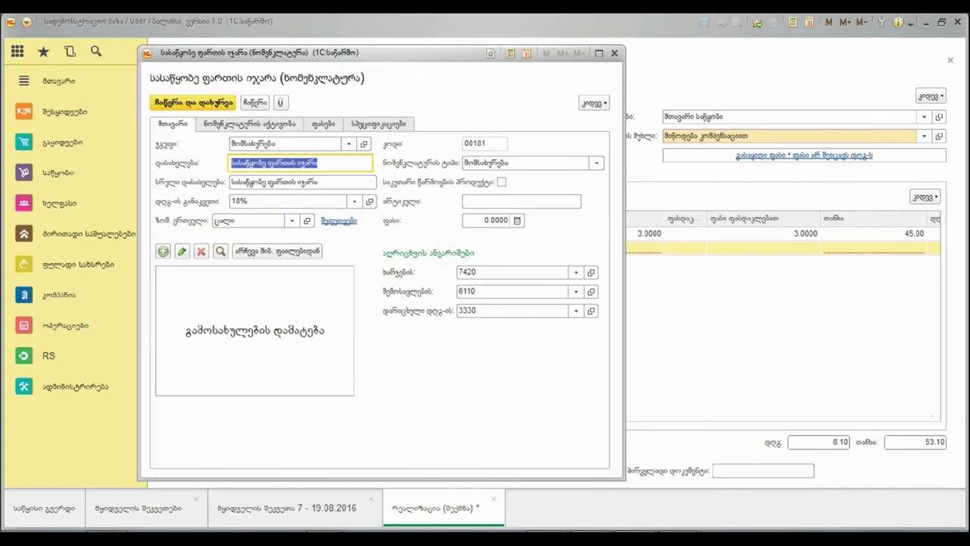
{"action": "left_click", "coordinate": [597, 163]}
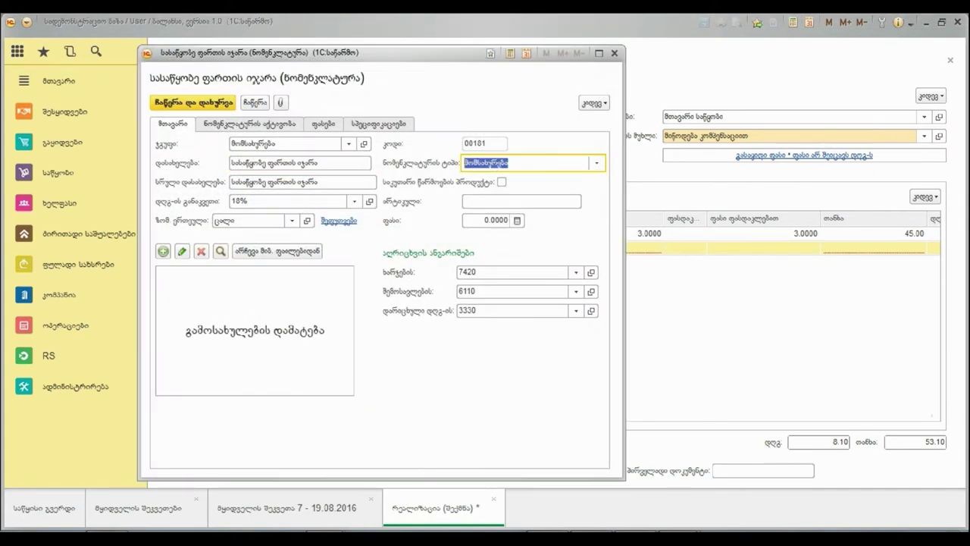
{"action": "left_click", "coordinate": [615, 53]}
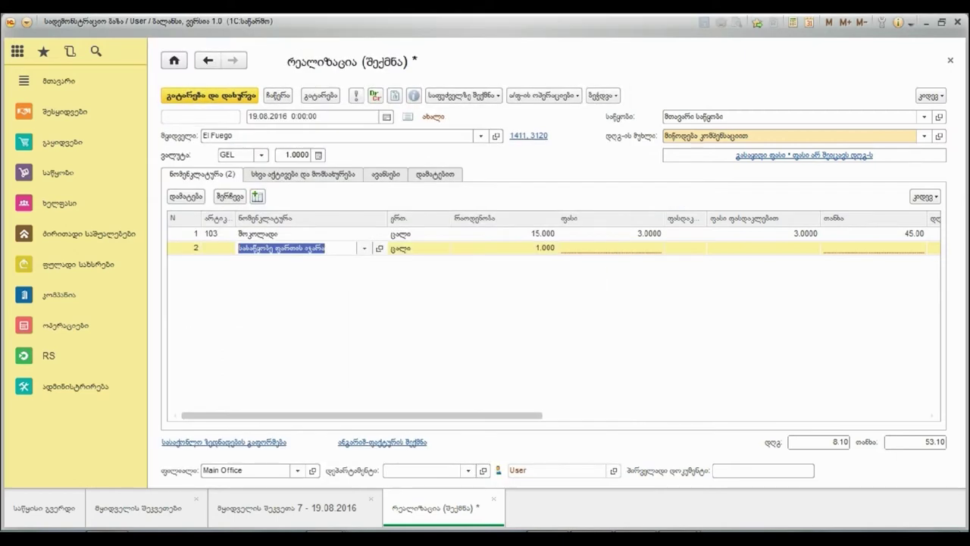
Add a row under other assets and services with the content საკონსულტაციო მომსახურება and the amount 100
{"action": "left_click", "coordinate": [304, 174]}
{"action": "key", "text": "Insert"}
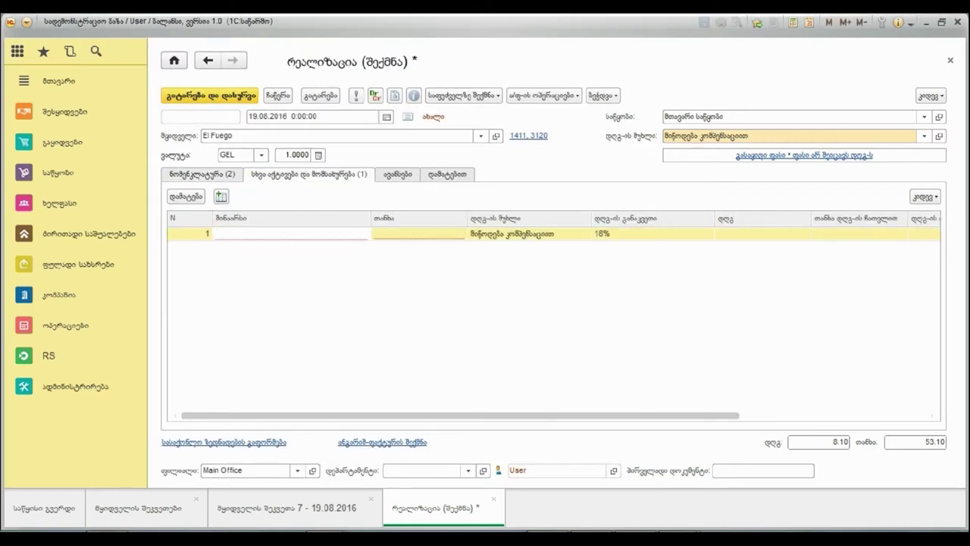
{"action": "type", "text": "საკონსულ"}
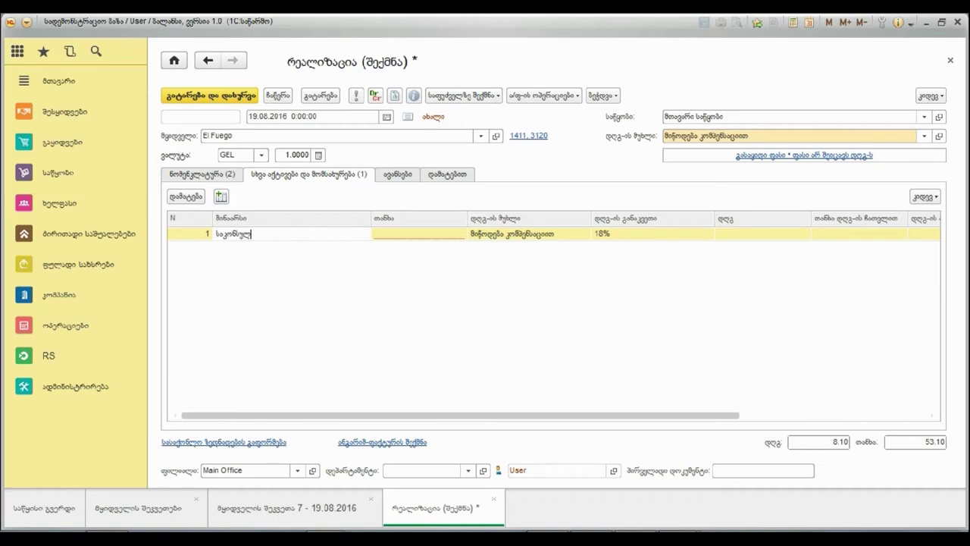
{"action": "type", "text": "ტაციო მომსახურება"}
{"action": "key", "text": "Tab"}
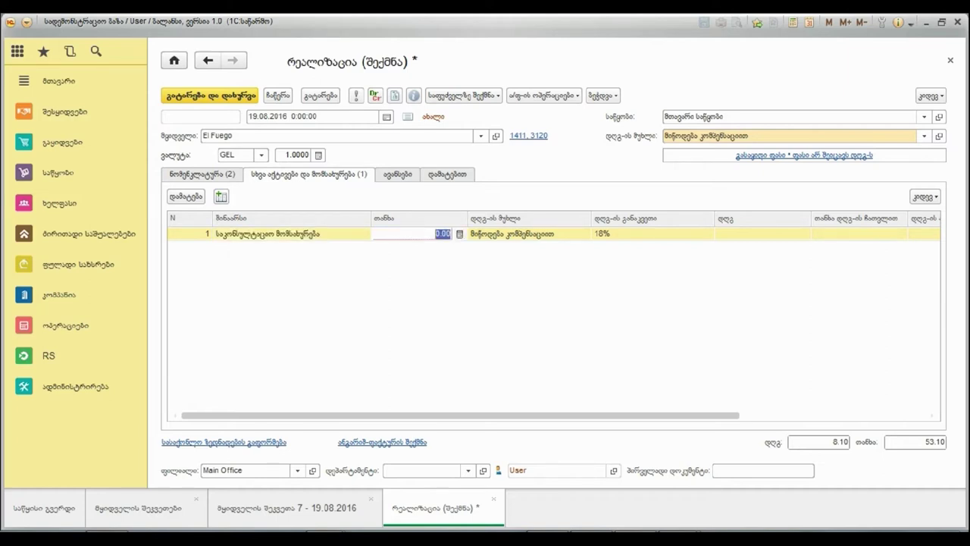
{"action": "type", "text": "100"}
{"action": "key", "text": "Return"}
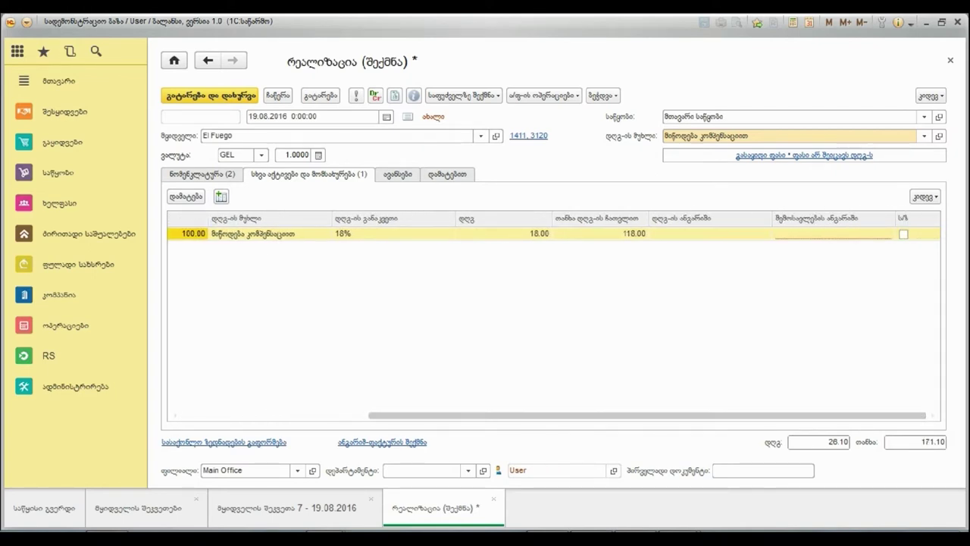
Set the income account of the consulting service row to 6110 from the chart of accounts
{"action": "double_click", "coordinate": [822, 233]}
{"action": "left_click", "coordinate": [776, 269]}
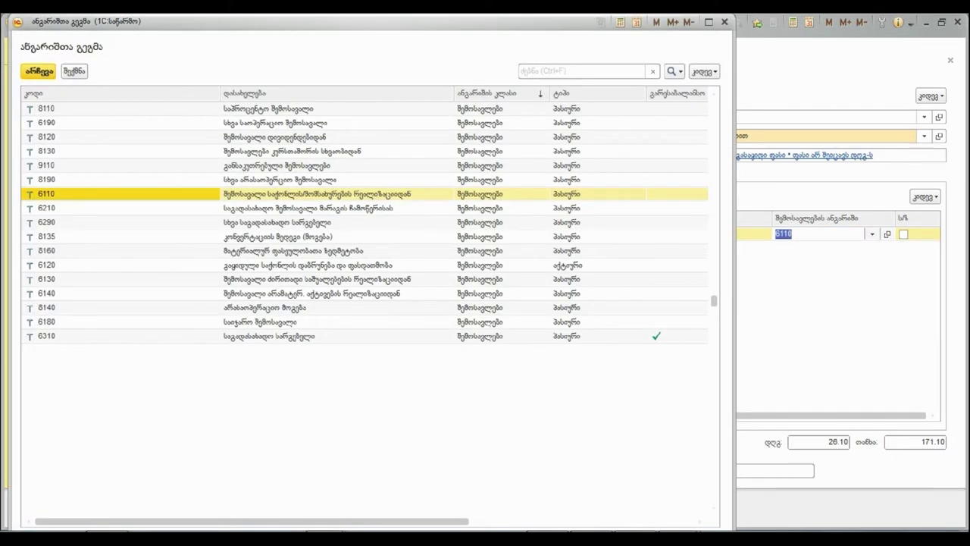
{"action": "double_click", "coordinate": [317, 195]}
{"action": "left_click_drag", "start_coordinate": [644, 415], "coordinate": [458, 415]}
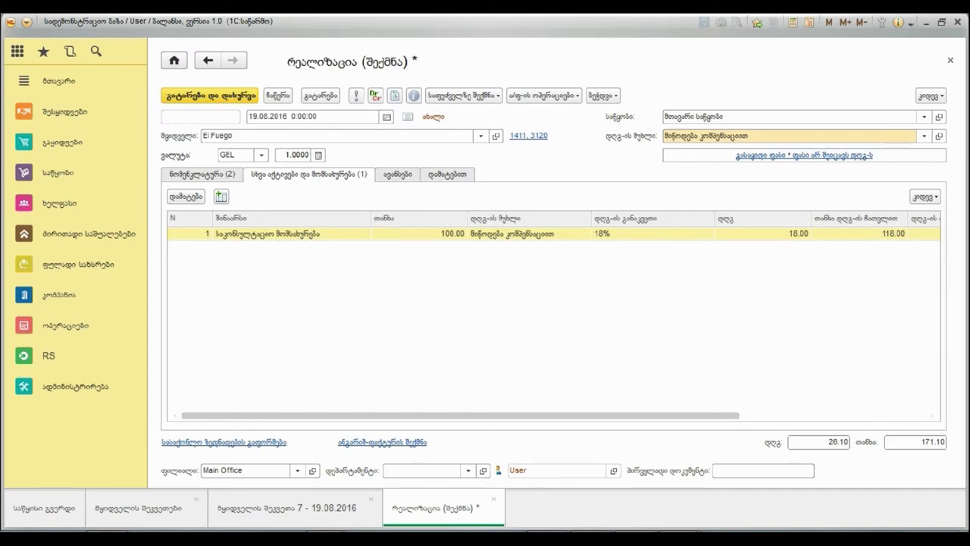
Delete the consulting service row, view the document's advances, and remove the სასაწყობე ფართის იჯარა item row
{"action": "key", "text": "Delete"}
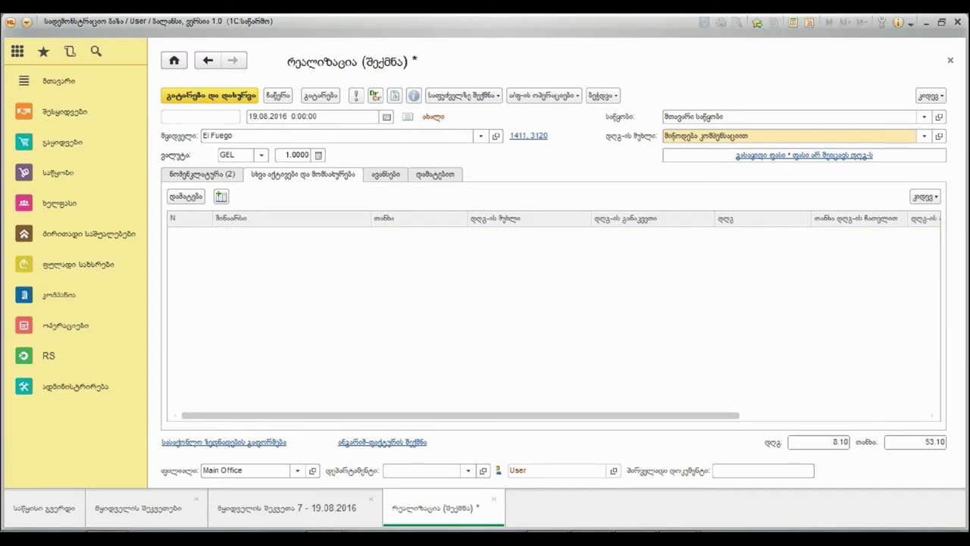
{"action": "left_click", "coordinate": [385, 174]}
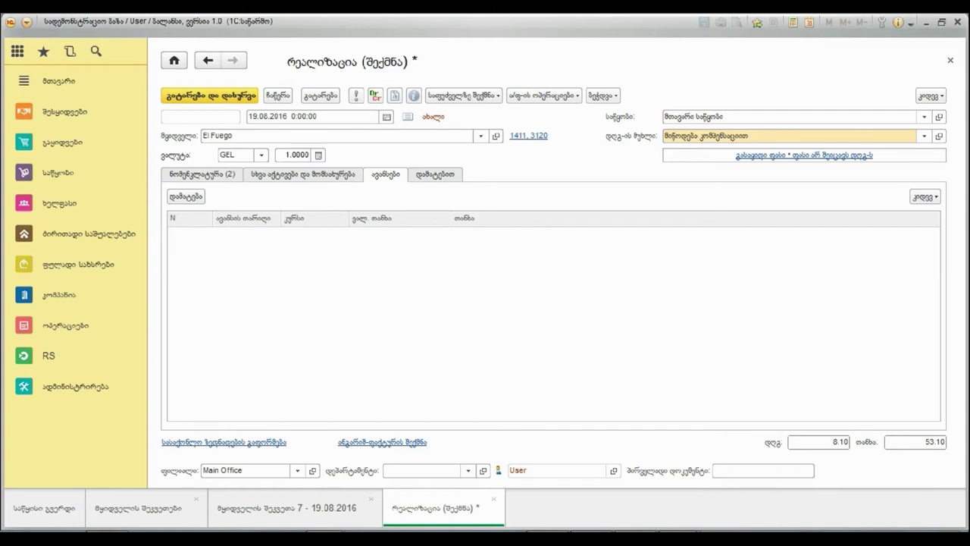
{"action": "left_click", "coordinate": [185, 197]}
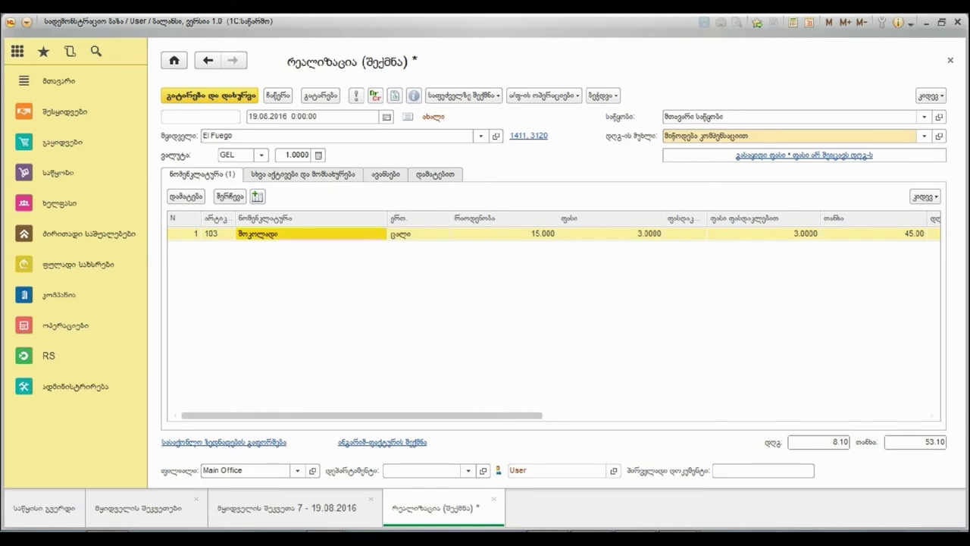
{"action": "left_click", "coordinate": [543, 96]}
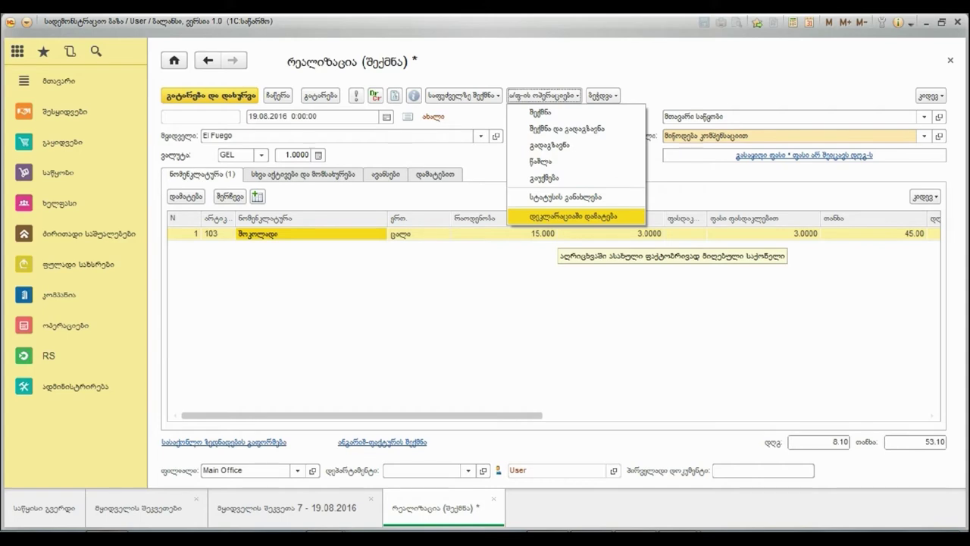
{"action": "left_click", "coordinate": [559, 235]}
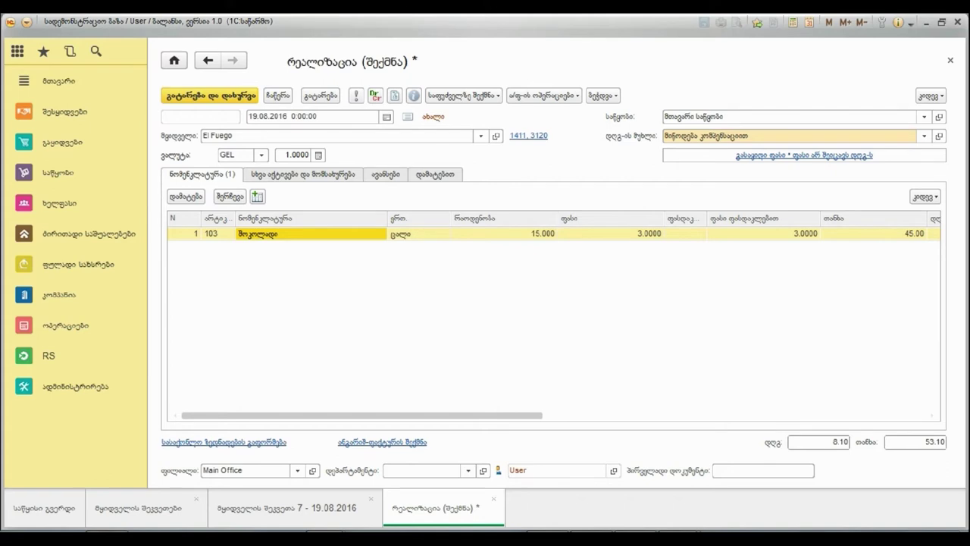
Set the quantity of the შოკოლადი row in the sale document to 5
{"action": "double_click", "coordinate": [505, 234]}
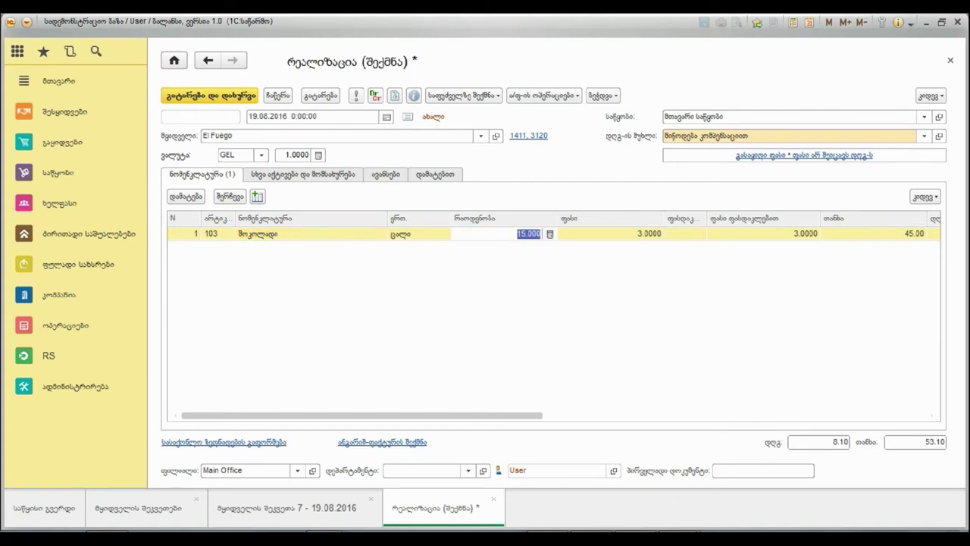
{"action": "type", "text": "5"}
{"action": "key", "text": "Return"}
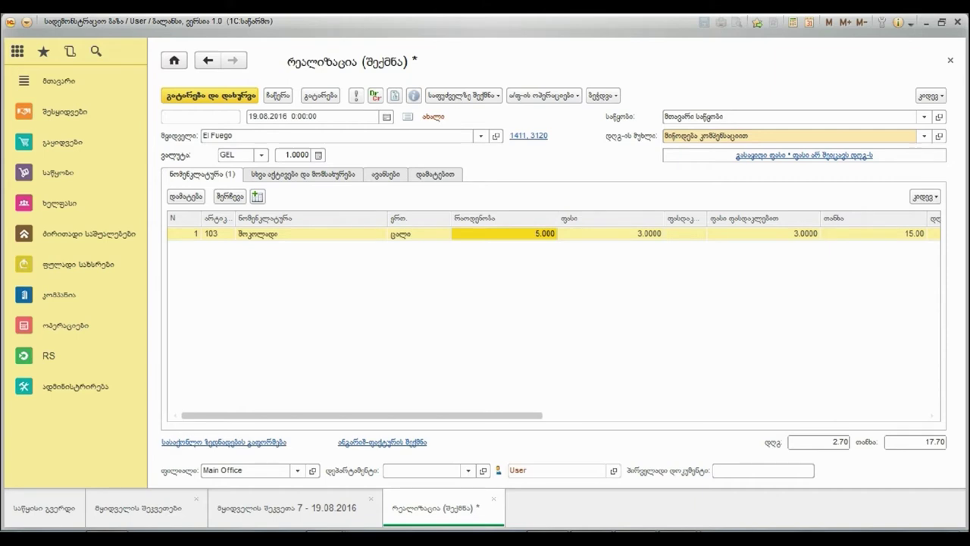
Post the რეალიზაცია document for 5 units of შოკოლადი and close it
{"action": "left_click", "coordinate": [321, 96]}
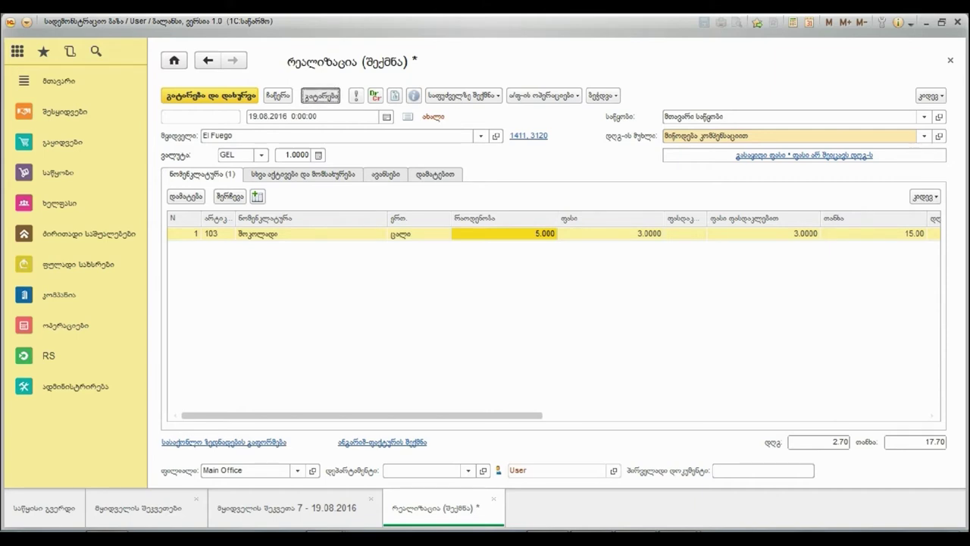
{"action": "left_click", "coordinate": [320, 96]}
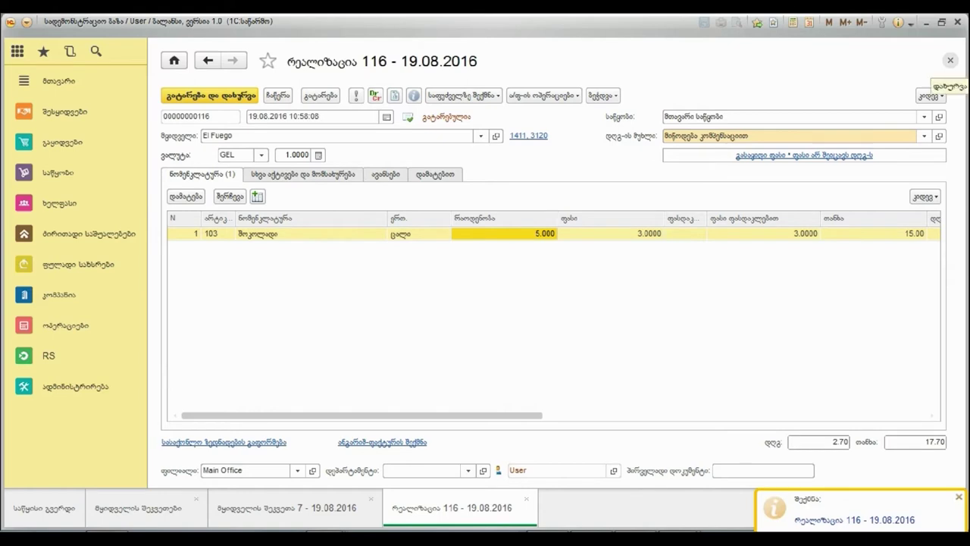
{"action": "left_click", "coordinate": [950, 60]}
Generate another რეალიზაცია from the customer order to check the remaining შოკოლადი quantity, and close it unsaved together with the order and order list
{"action": "left_click", "coordinate": [444, 95]}
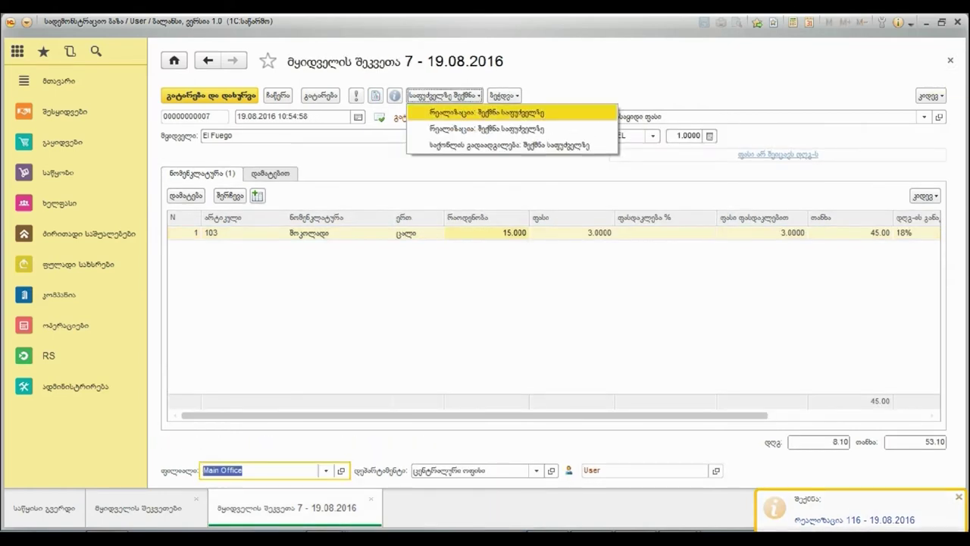
{"action": "left_click", "coordinate": [492, 126]}
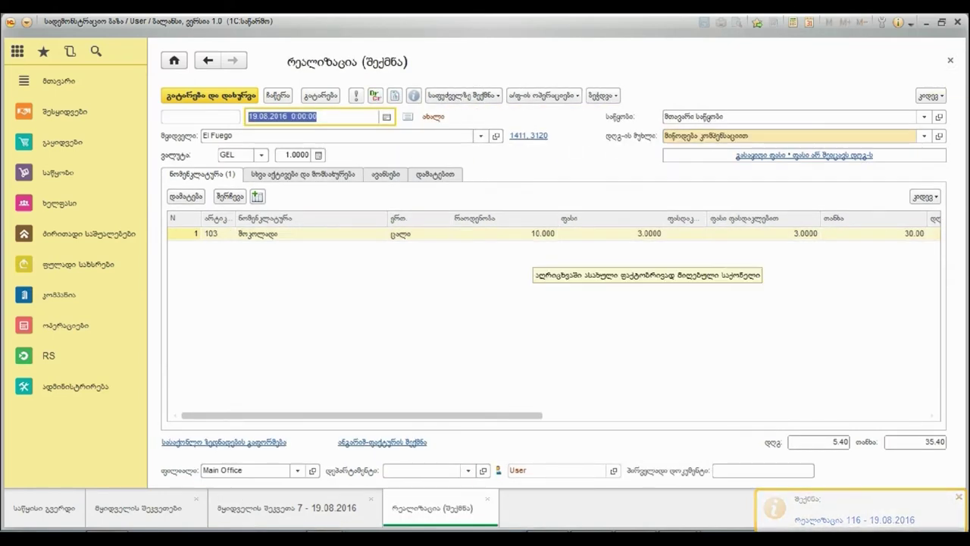
{"action": "left_click", "coordinate": [530, 234]}
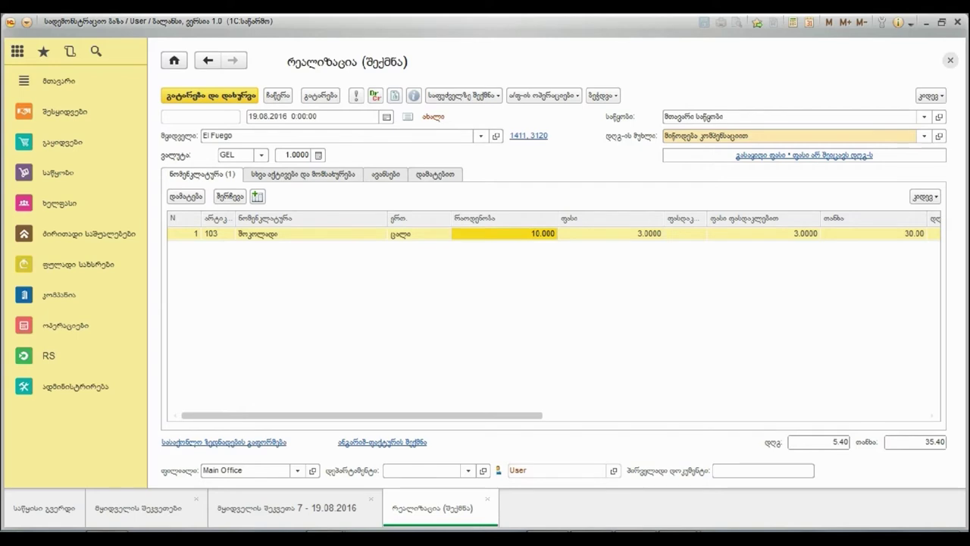
{"action": "left_click", "coordinate": [951, 60]}
{"action": "left_click", "coordinate": [951, 60]}
{"action": "left_click", "coordinate": [951, 60]}
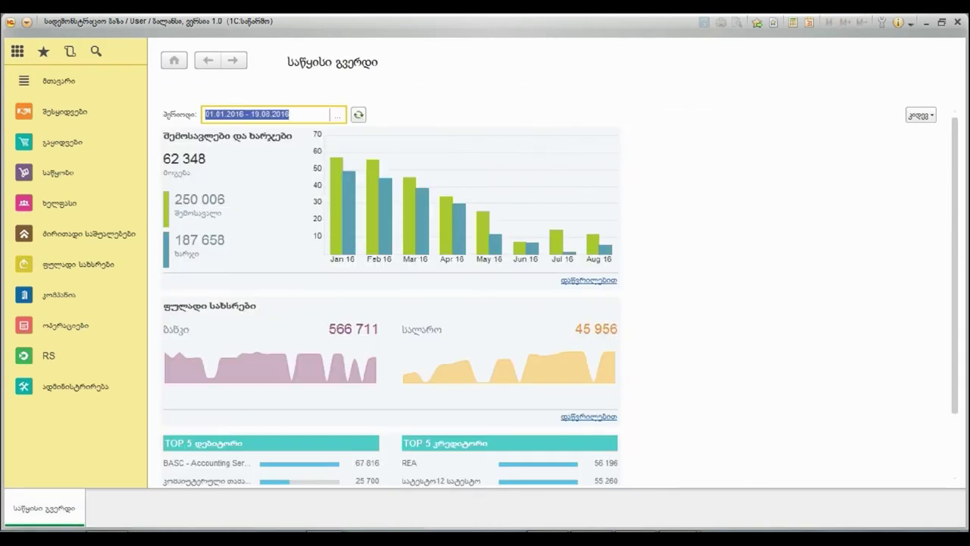
Create a new რეალიზაცია document from the sales document list and set its customer to El Fuego
{"action": "left_click", "coordinate": [59, 144]}
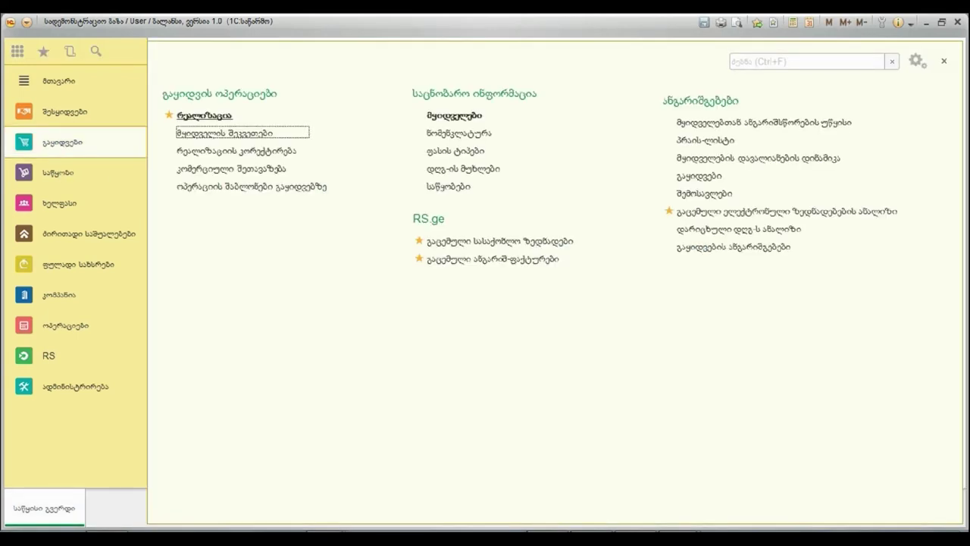
{"action": "left_click", "coordinate": [205, 116]}
{"action": "key", "text": "Return"}
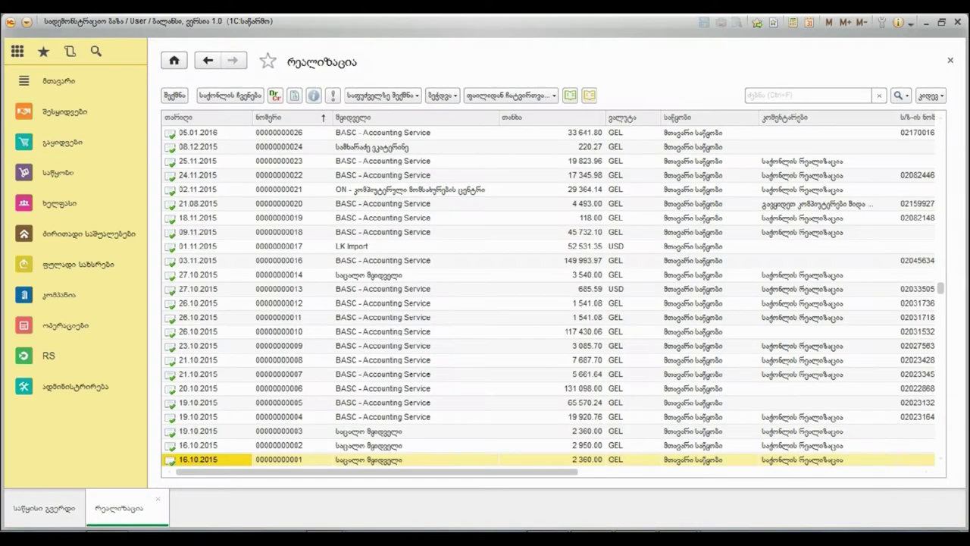
{"action": "key", "text": "Insert"}
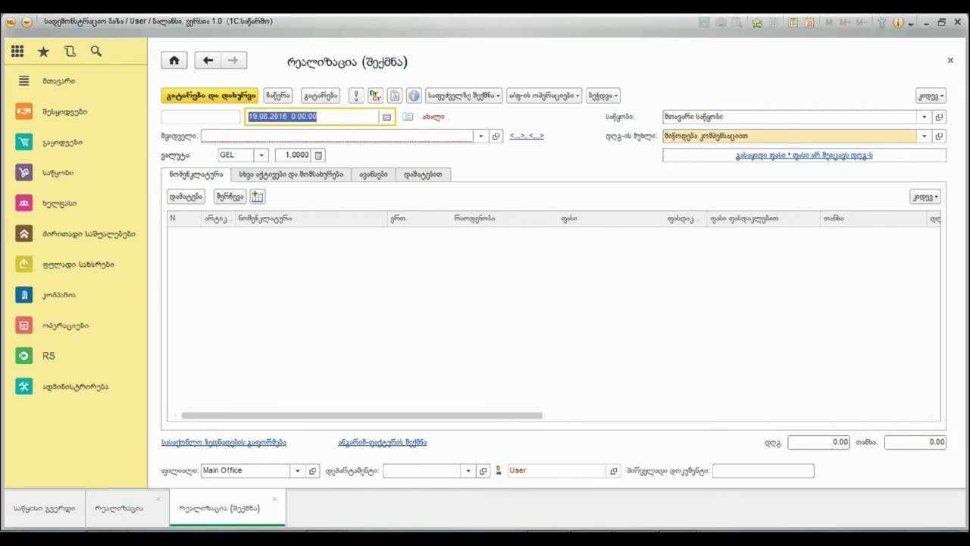
{"action": "left_click", "coordinate": [480, 137]}
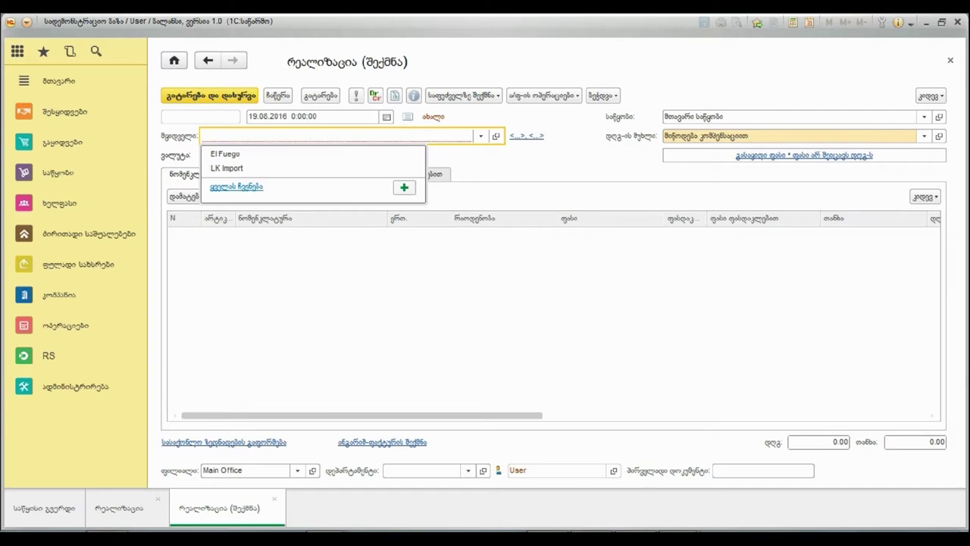
{"action": "key", "text": "Down"}
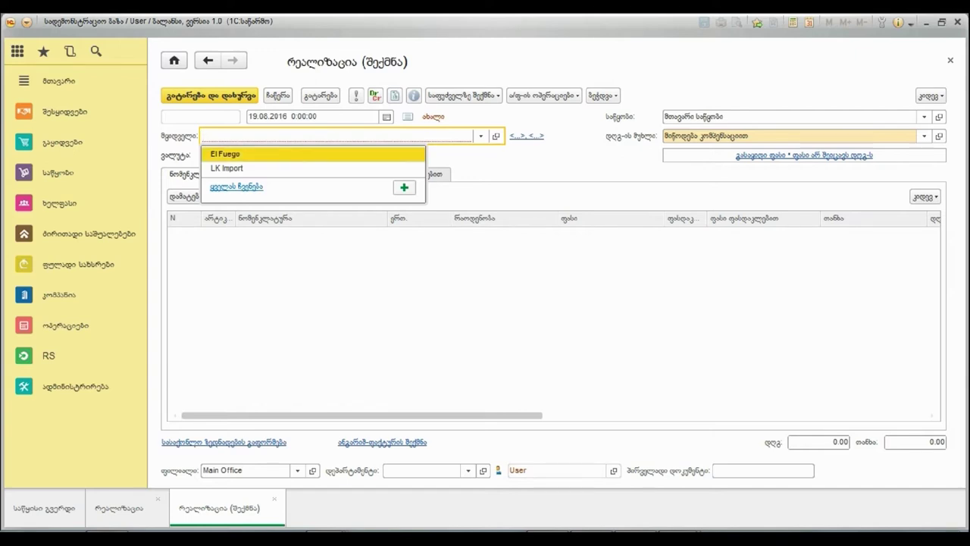
{"action": "key", "text": "Return"}
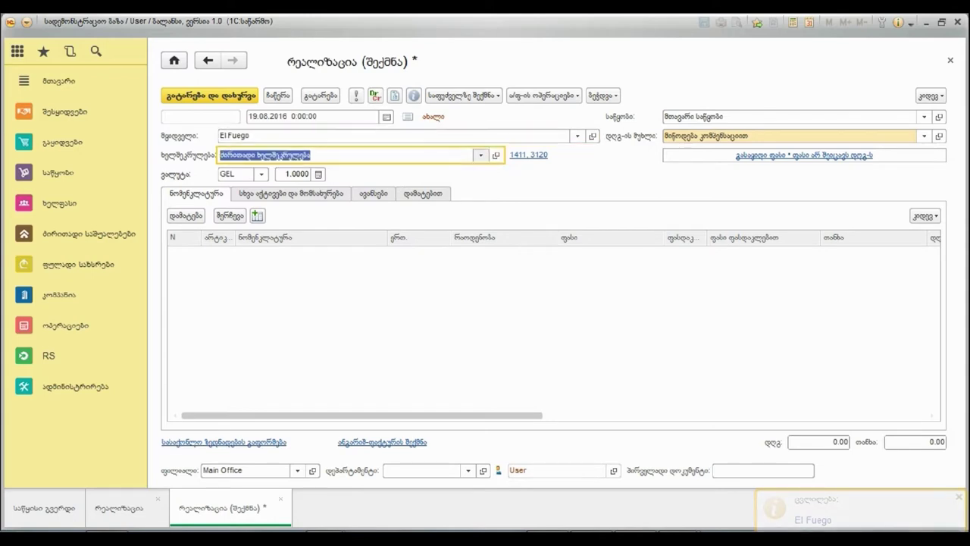
View the accounting accounts on El Fuego's customer card and the customer's list of contracts
{"action": "left_click", "coordinate": [593, 136]}
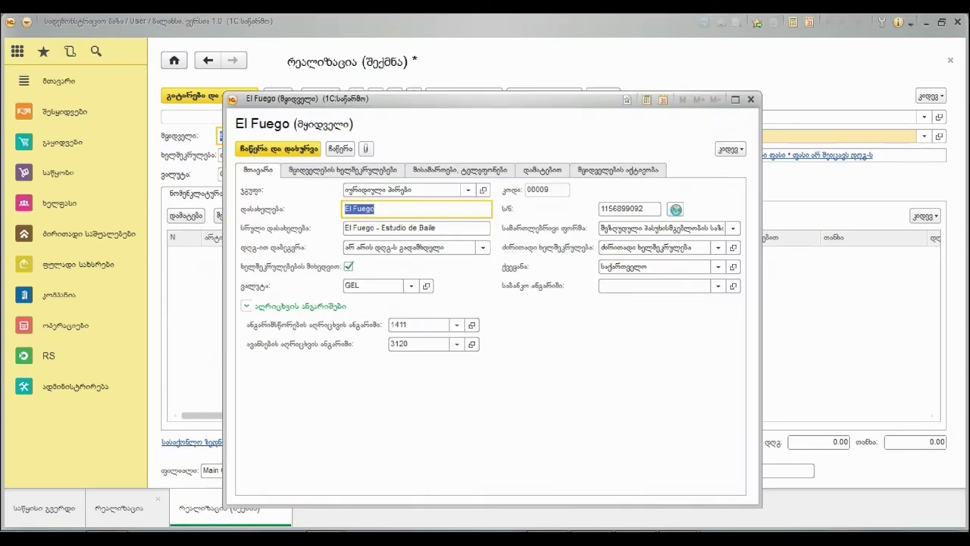
{"action": "left_click", "coordinate": [418, 325]}
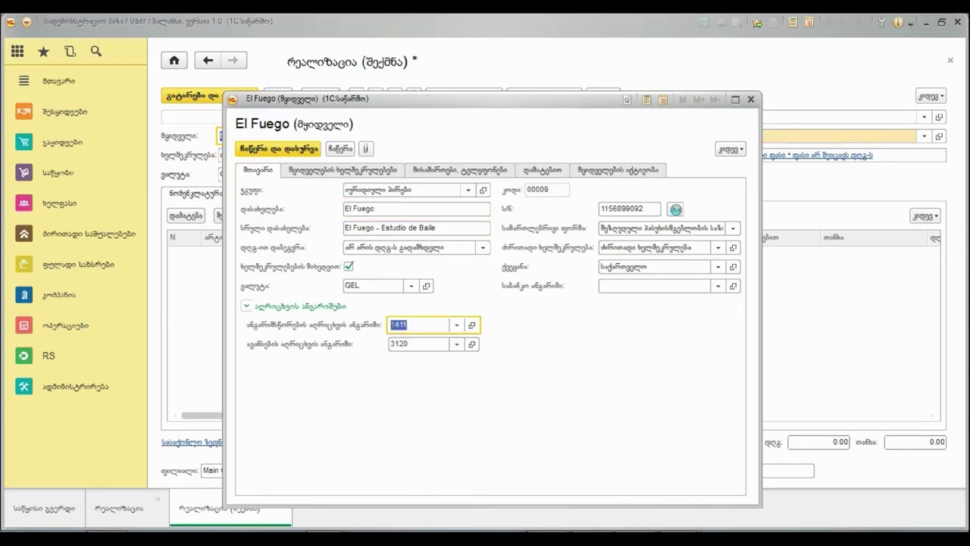
{"action": "key", "text": "Escape"}
{"action": "left_click", "coordinate": [481, 155]}
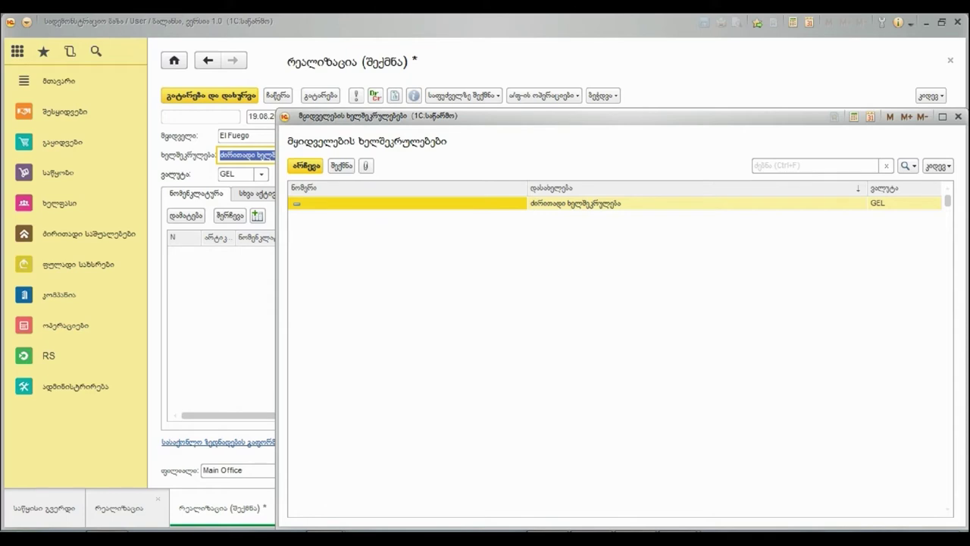
{"action": "key", "text": "Escape"}
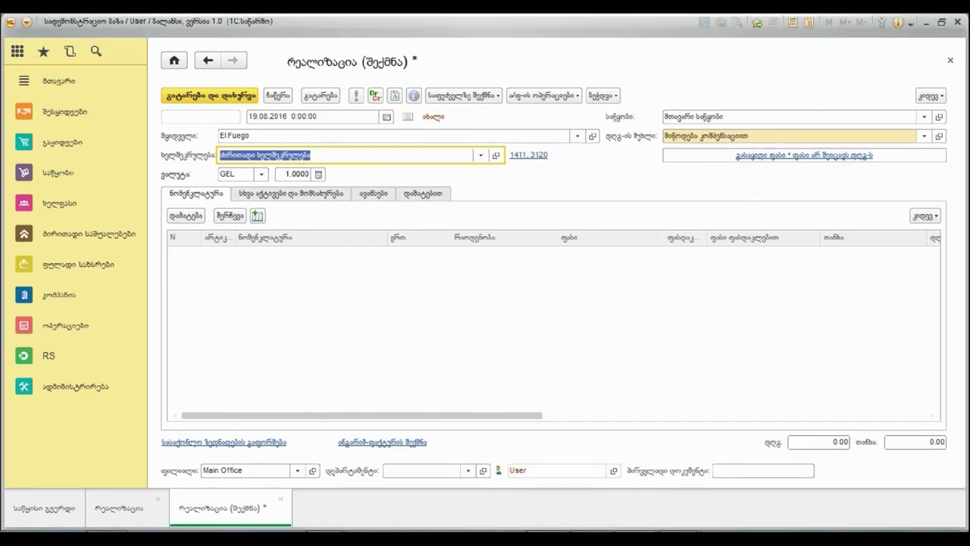
Examine the document's customer and advance accounts, its customer field and the exchange rate field
{"action": "key", "text": "Tab"}
{"action": "key", "text": "Return"}
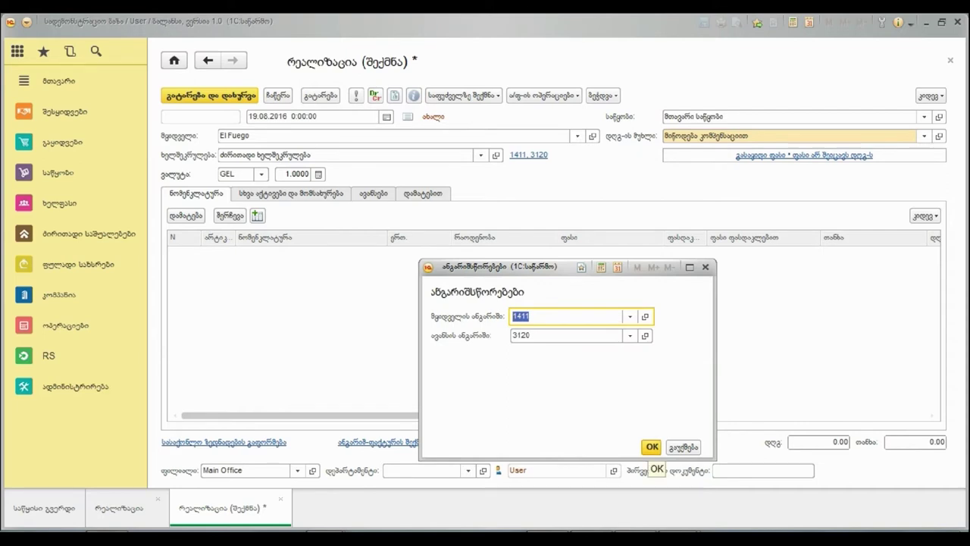
{"action": "left_click", "coordinate": [652, 448]}
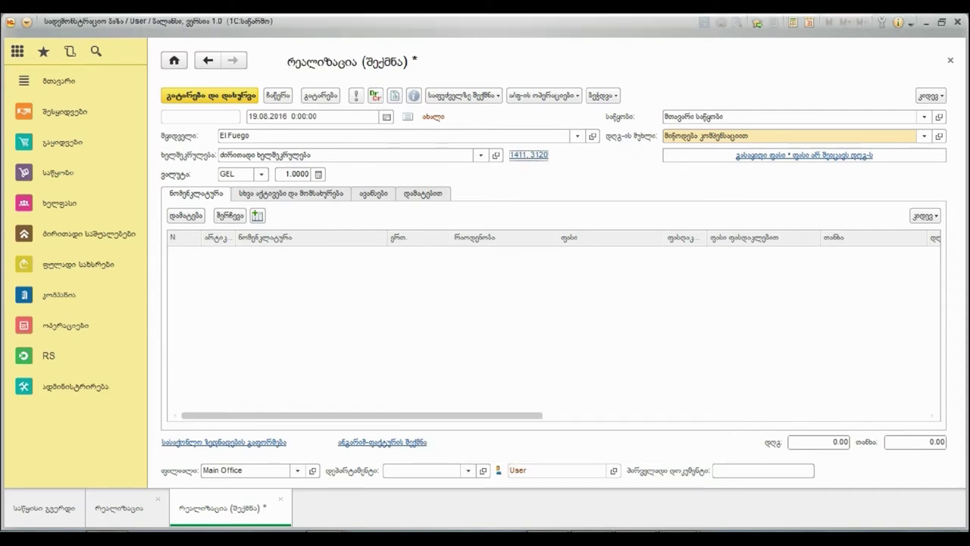
{"action": "left_click", "coordinate": [593, 136]}
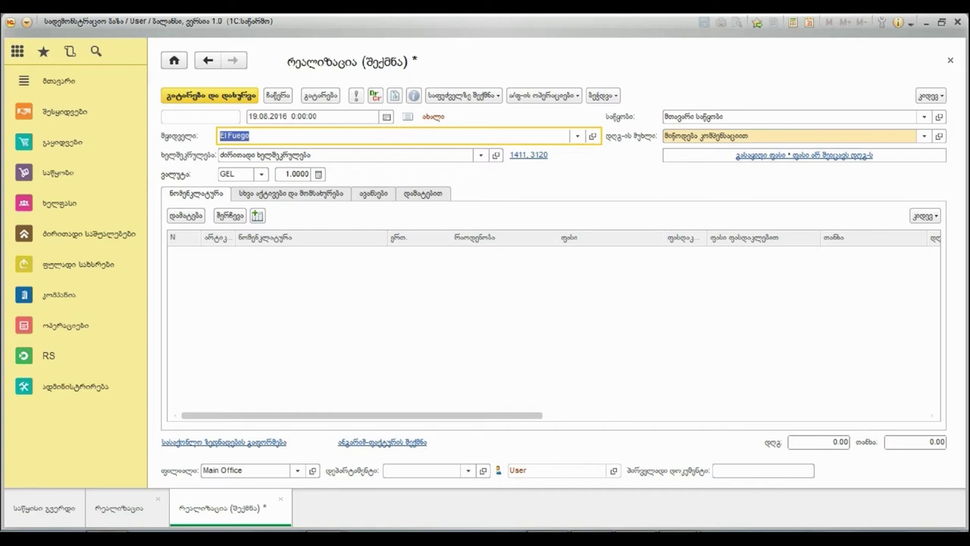
{"action": "left_click", "coordinate": [318, 174]}
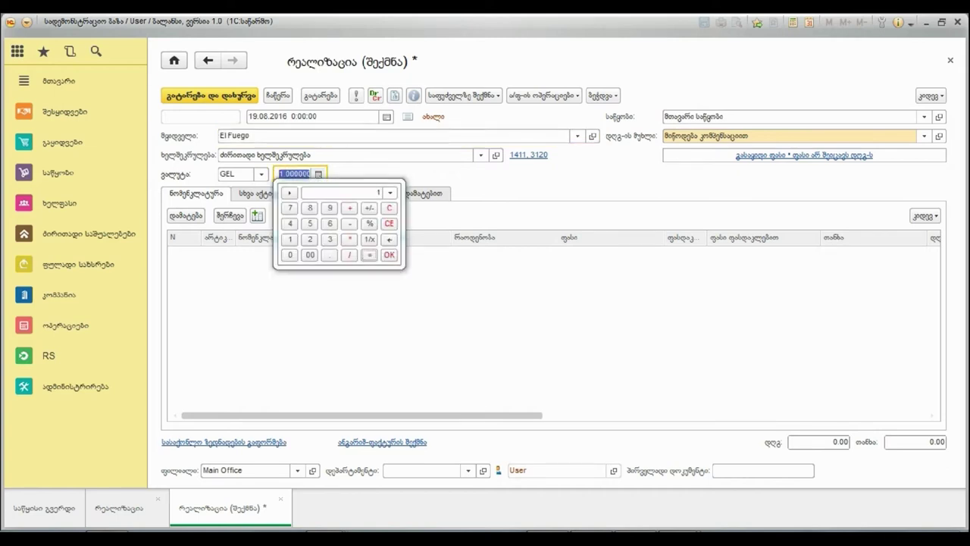
{"action": "left_click", "coordinate": [319, 173]}
{"action": "left_click", "coordinate": [286, 175]}
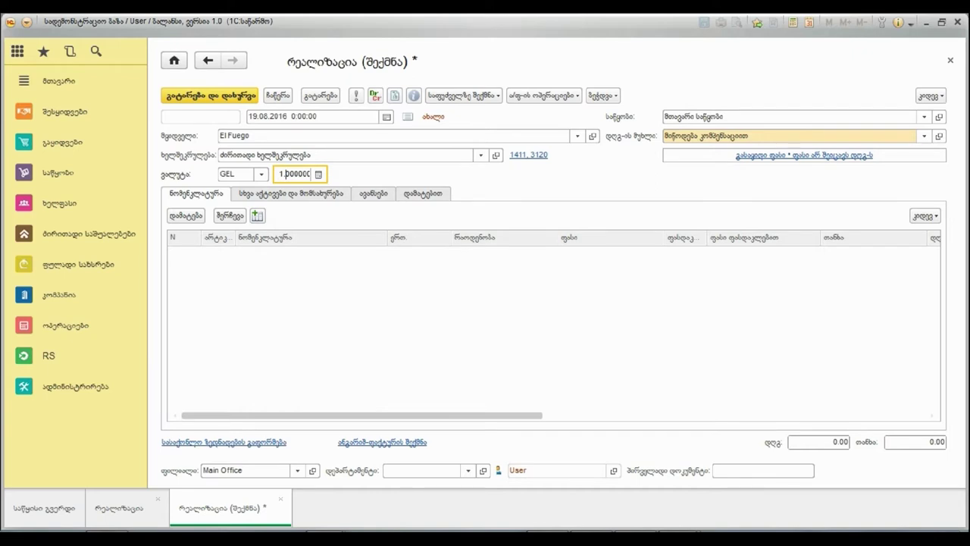
Examine the warehouse choices of the document and its other assets and services section
{"action": "left_click", "coordinate": [925, 117]}
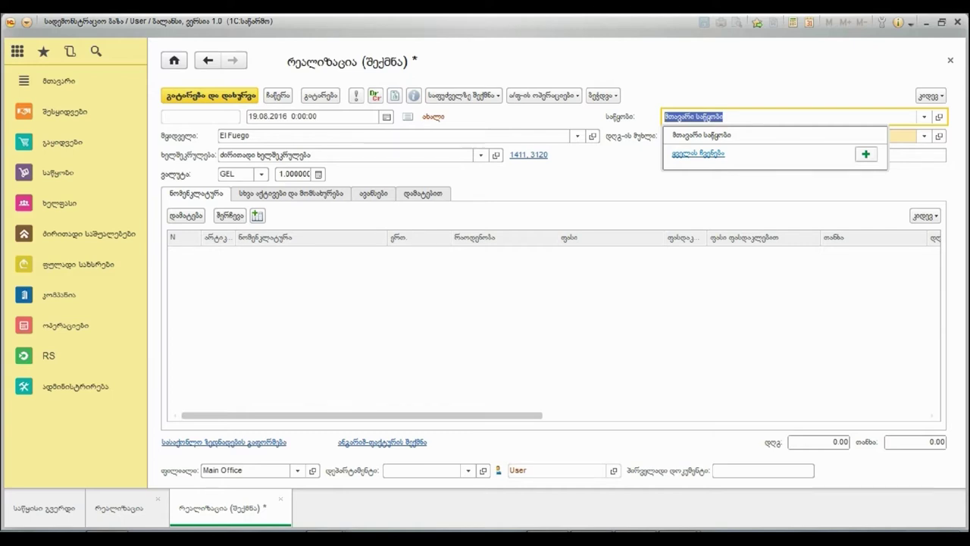
{"action": "key", "text": "Escape"}
{"action": "left_click", "coordinate": [291, 194]}
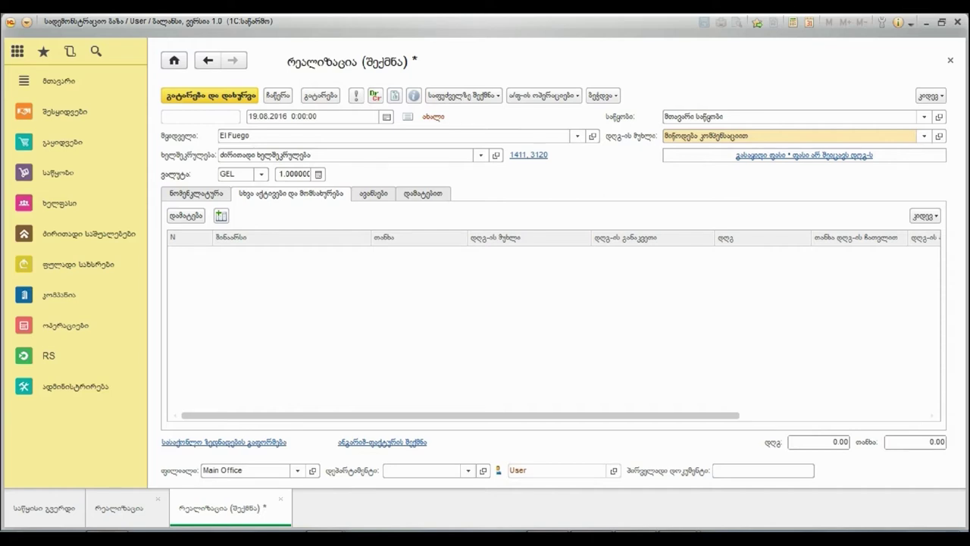
{"action": "left_click", "coordinate": [197, 194]}
{"action": "left_click", "coordinate": [924, 117]}
{"action": "left_click", "coordinate": [698, 154]}
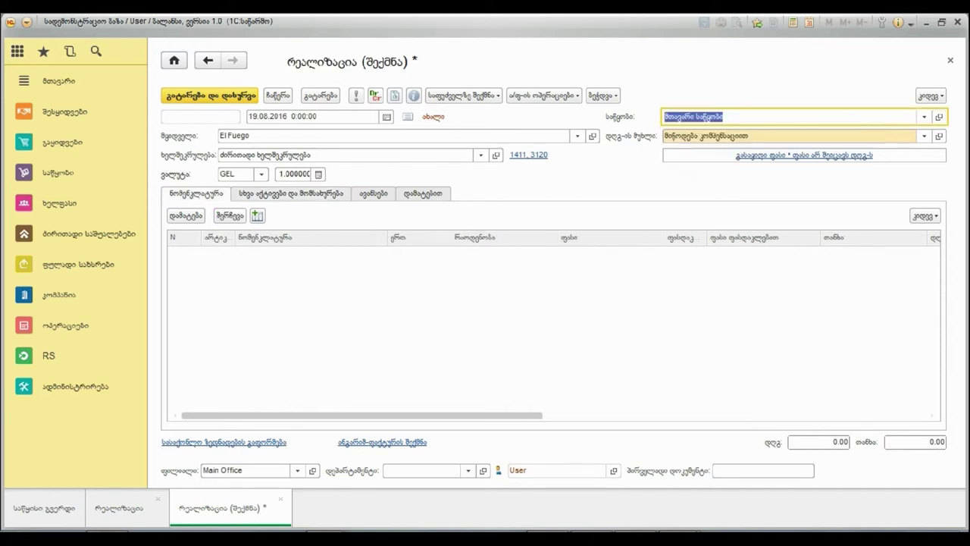
{"action": "left_click", "coordinate": [739, 117]}
Set the document's VAT article to მიწოდება კომპენსაციის გარეშე from the list of VAT articles
{"action": "left_click", "coordinate": [924, 137]}
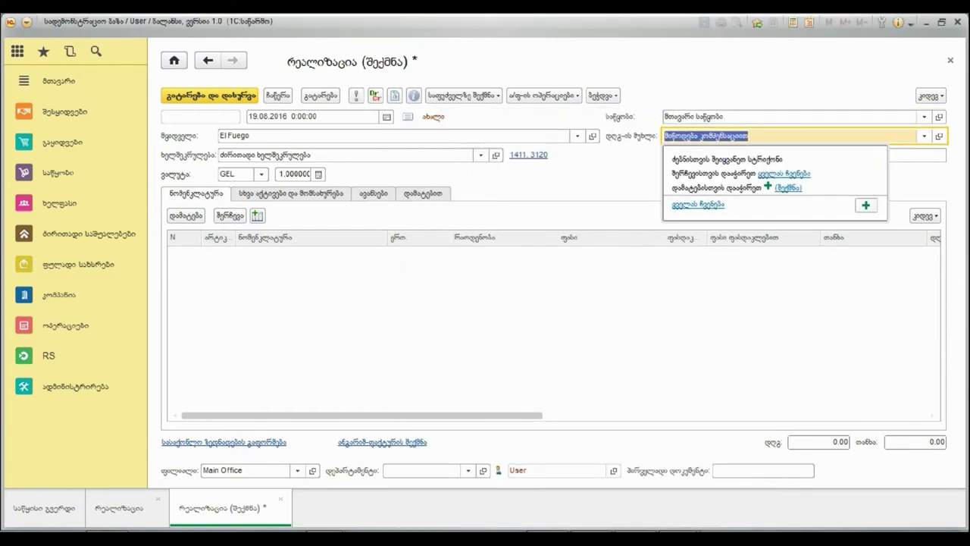
{"action": "key", "text": "F4"}
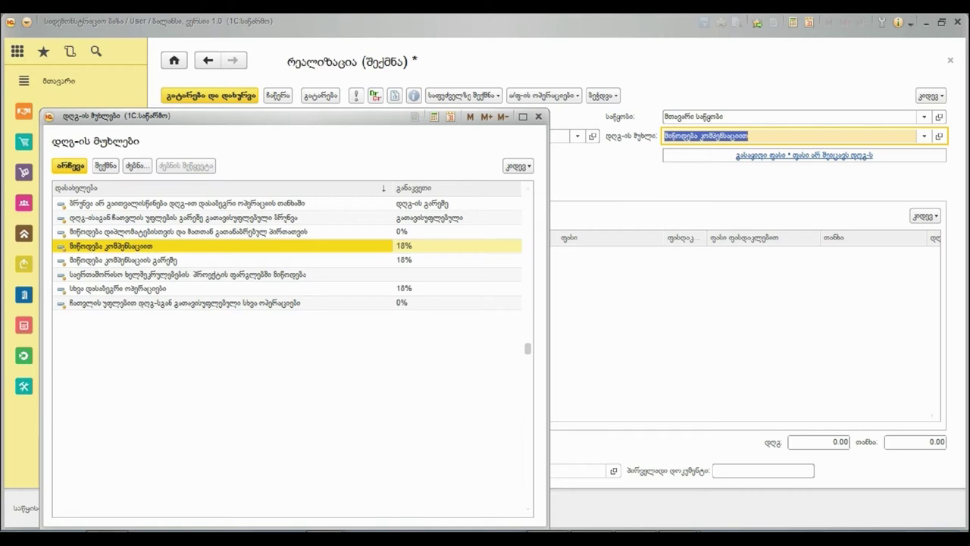
{"action": "left_click", "coordinate": [184, 218]}
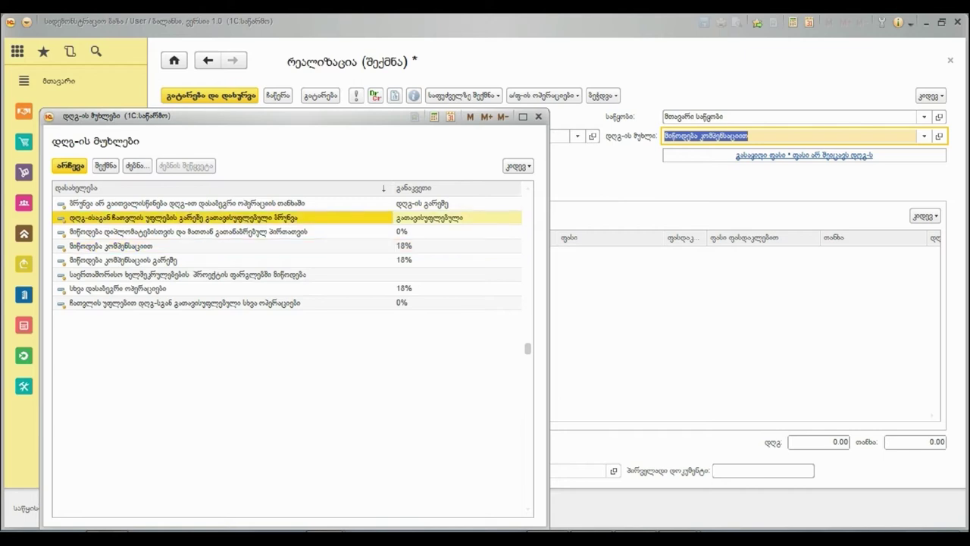
{"action": "left_click", "coordinate": [183, 204]}
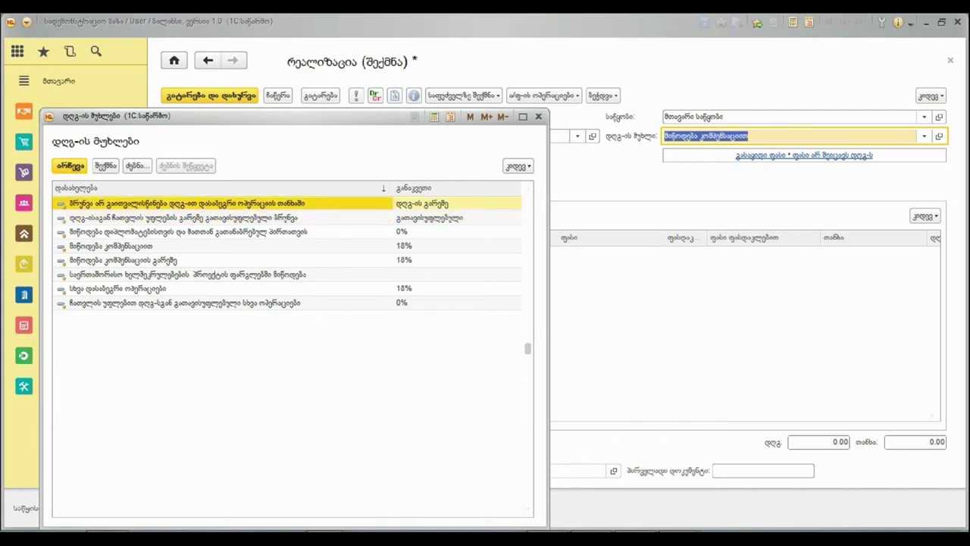
{"action": "left_click", "coordinate": [183, 260]}
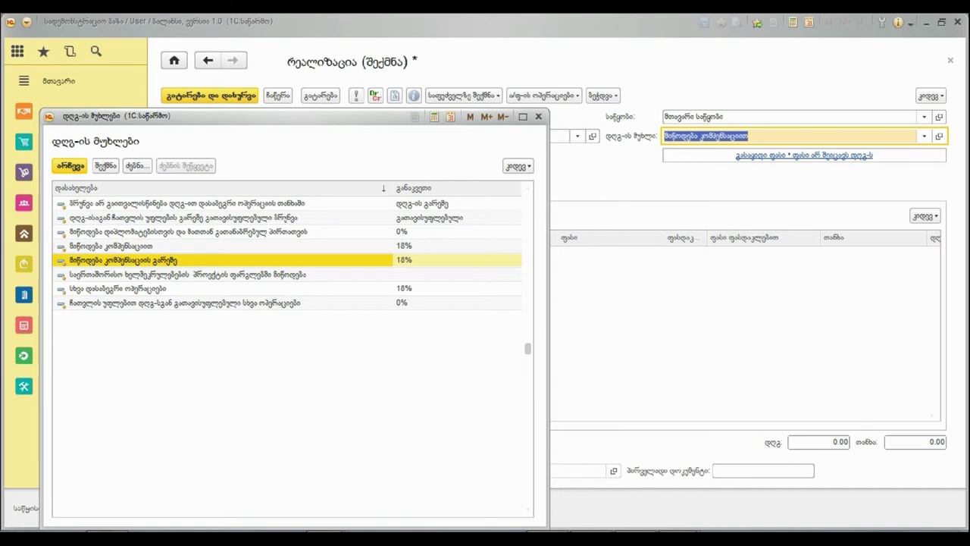
{"action": "key", "text": "Return"}
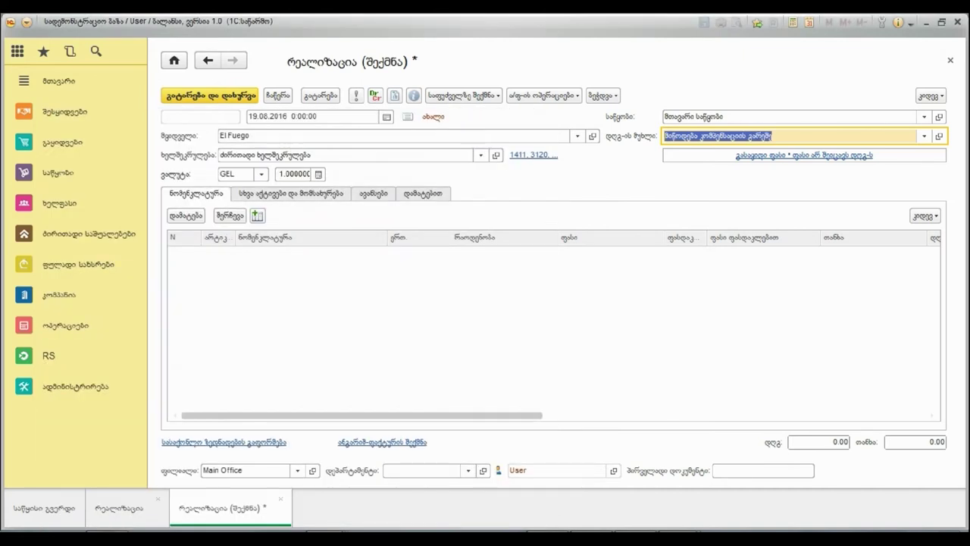
Try switching the settlement account reflection off and back on in the price type and tax settings, and close them
{"action": "left_click", "coordinate": [804, 155]}
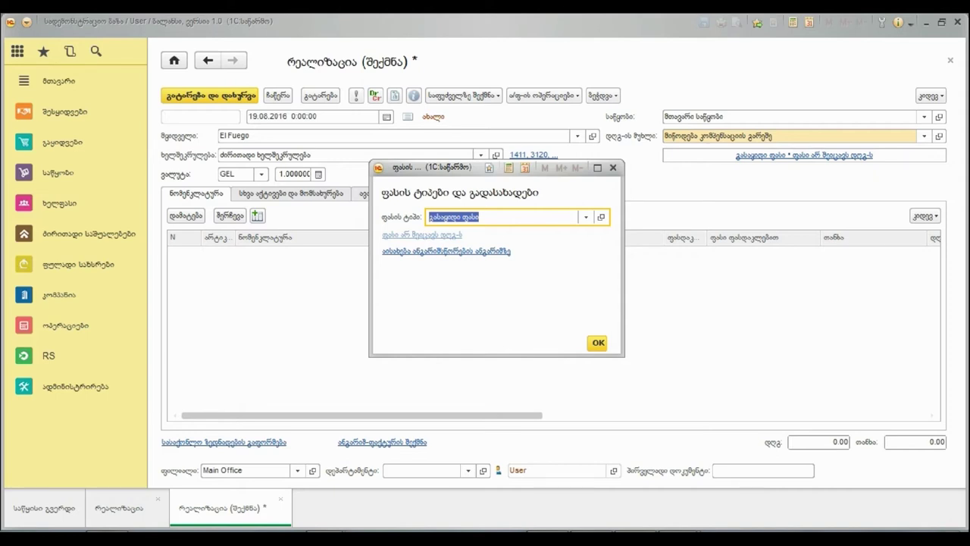
{"action": "key", "text": "Tab"}
{"action": "key", "text": "Return"}
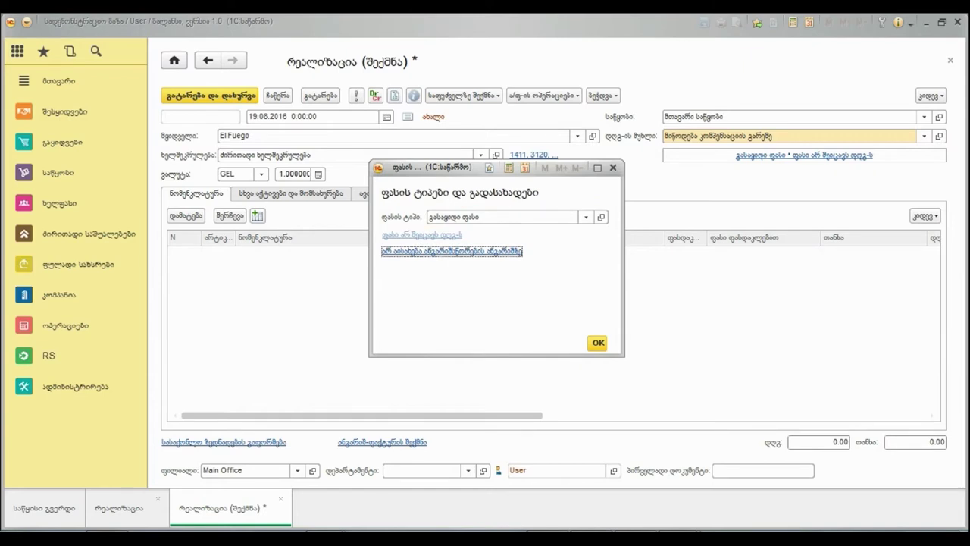
{"action": "key", "text": "Return"}
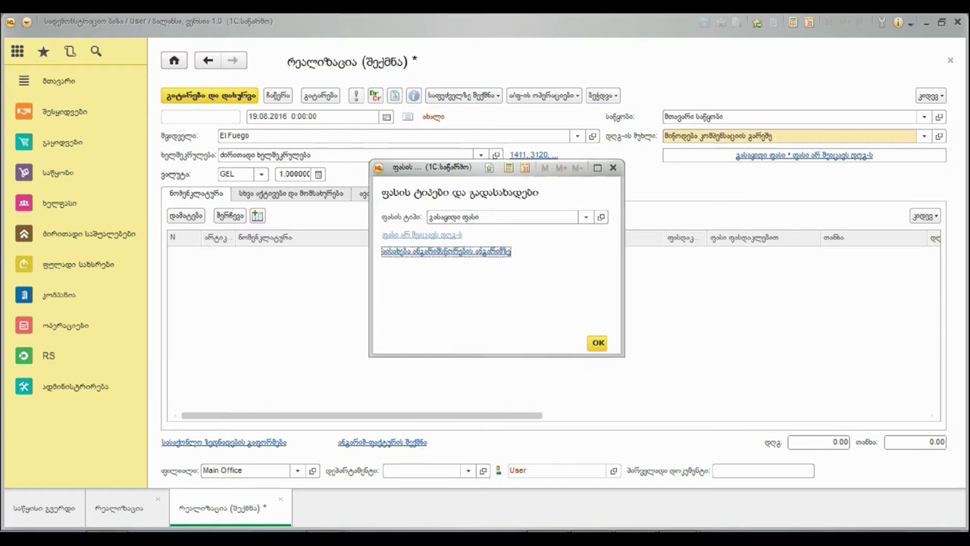
{"action": "key", "text": "Escape"}
Check the settlement accounts, and switch the price type and tax settings to არ აისახება ანგარიშსწორების ანგარიშზე
{"action": "left_click", "coordinate": [533, 154]}
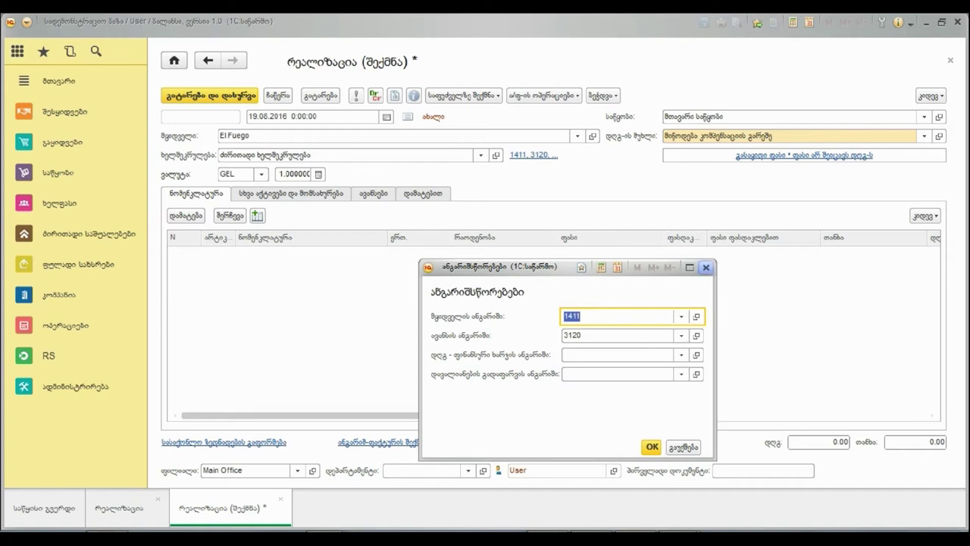
{"action": "left_click", "coordinate": [705, 267]}
{"action": "left_click", "coordinate": [805, 154]}
{"action": "left_click", "coordinate": [446, 251]}
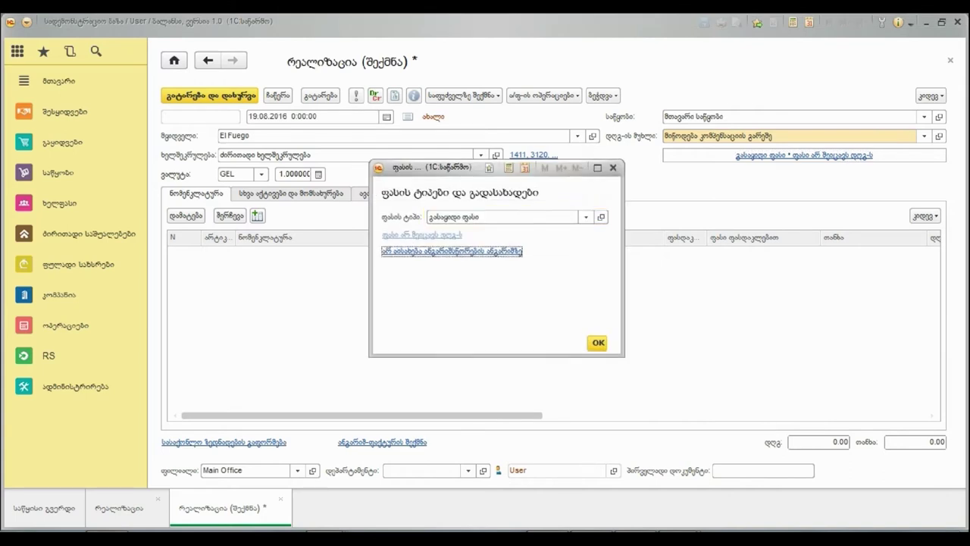
{"action": "left_click", "coordinate": [598, 343]}
Examine the VAT financial expense account and difference account fields in the document's settlement accounts
{"action": "left_click", "coordinate": [534, 155]}
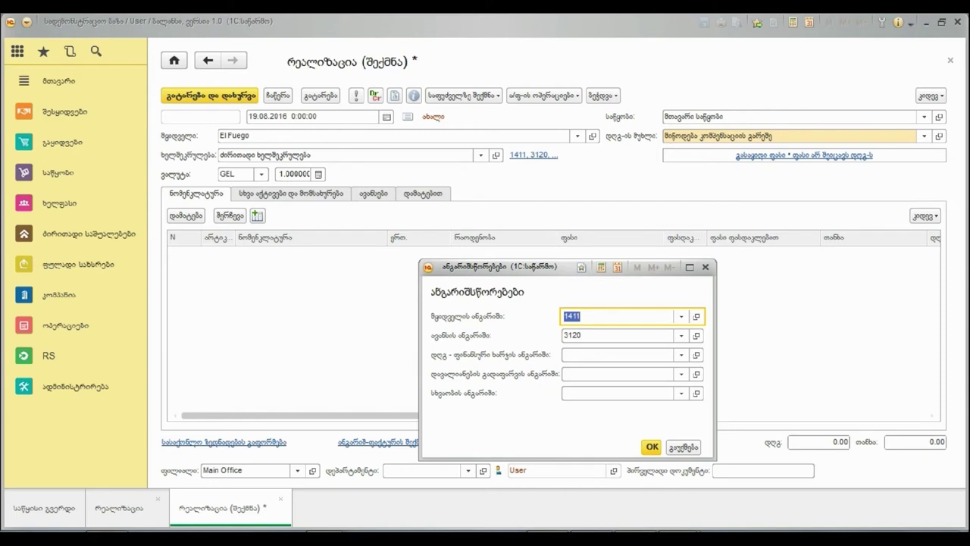
{"action": "left_click", "coordinate": [617, 354]}
{"action": "key", "text": "Escape"}
{"action": "left_click", "coordinate": [617, 393]}
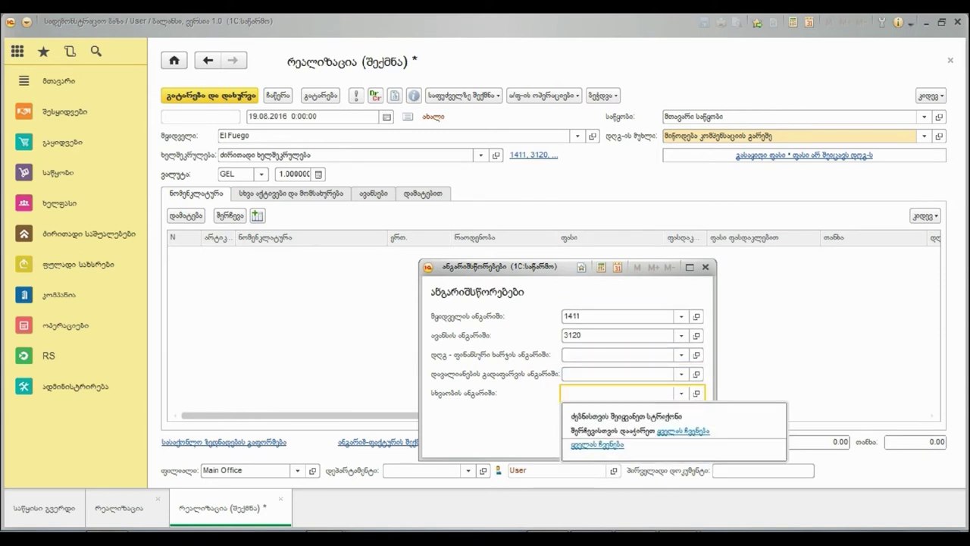
{"action": "key", "text": "Escape"}
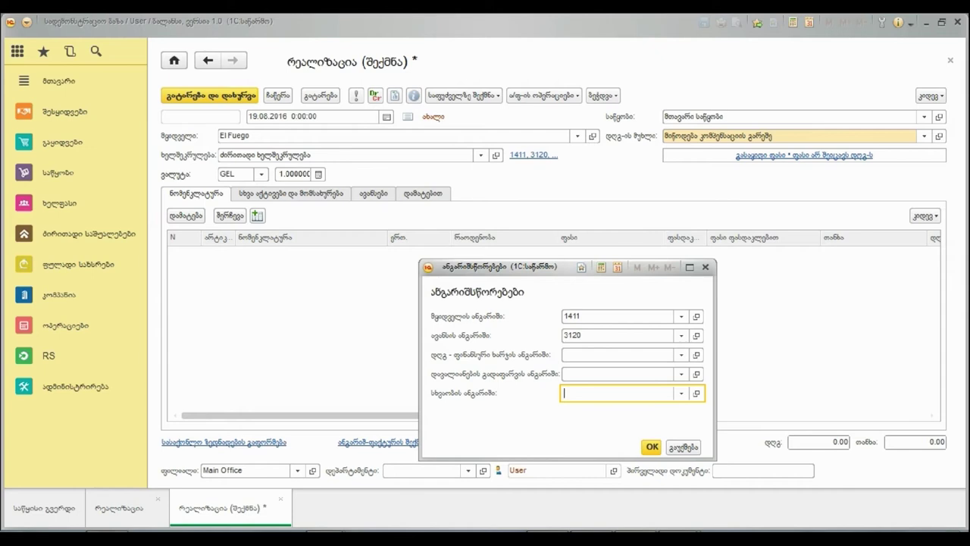
{"action": "left_click", "coordinate": [651, 446]}
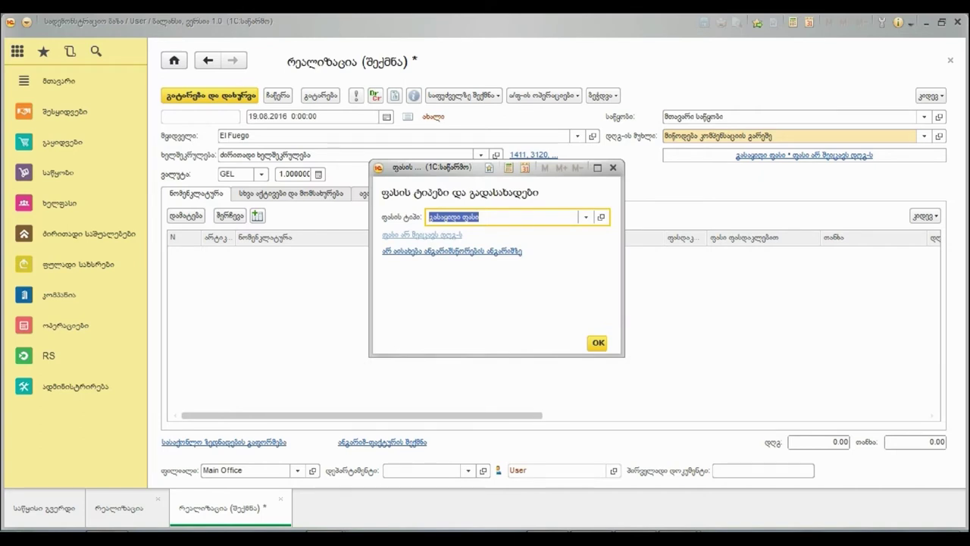
Examine the გასაყიდი ფასი price type's card, and try clearing the document's price type and restoring it
{"action": "left_click", "coordinate": [601, 217]}
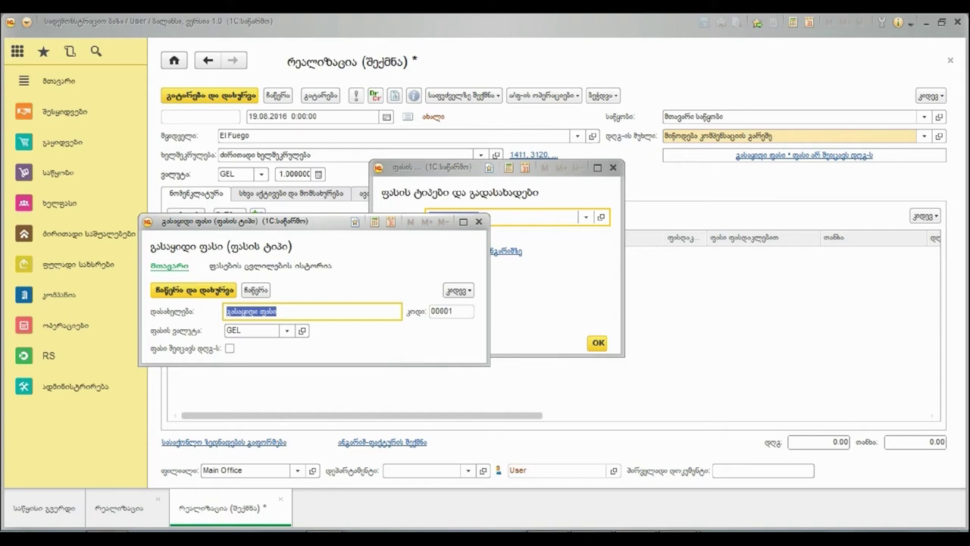
{"action": "key", "text": "Escape"}
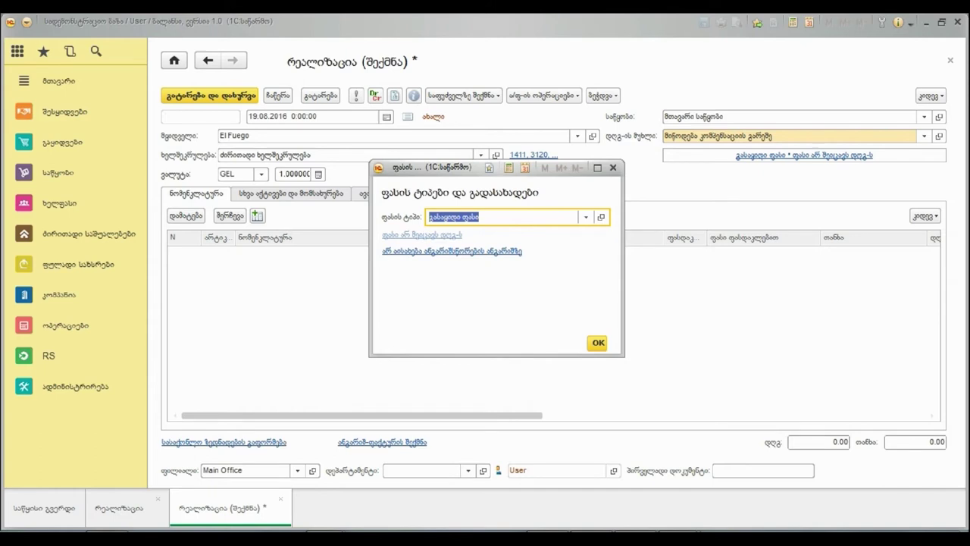
{"action": "key", "text": "BackSpace"}
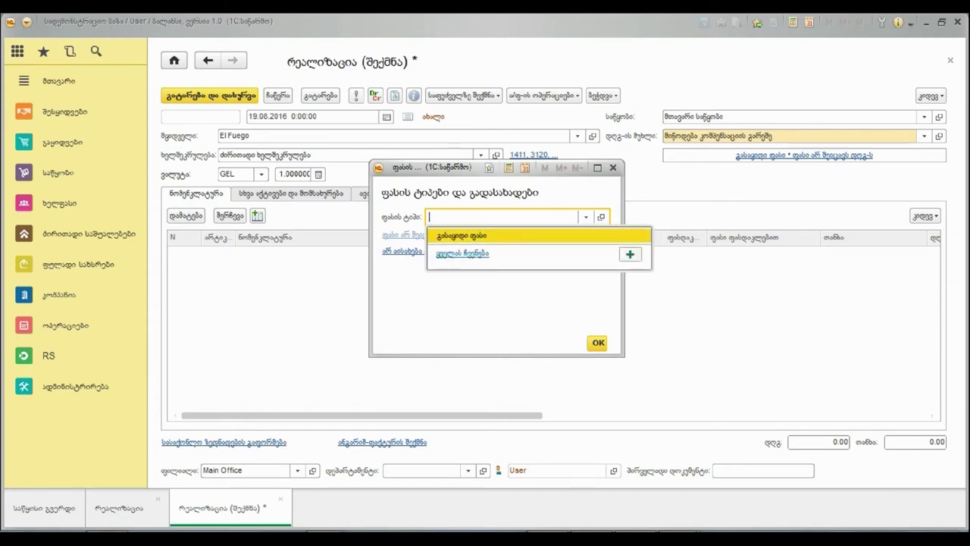
{"action": "key", "text": "Escape"}
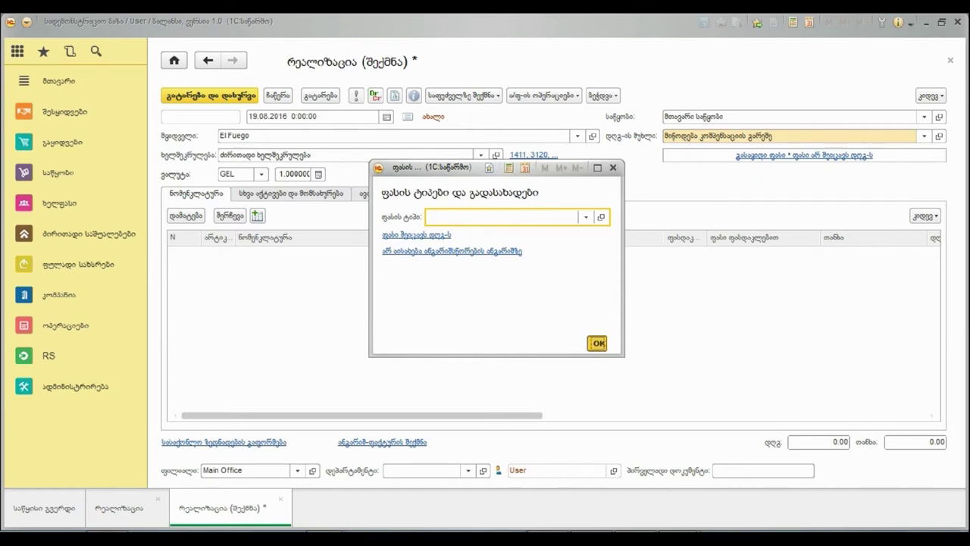
{"action": "key", "text": "Return"}
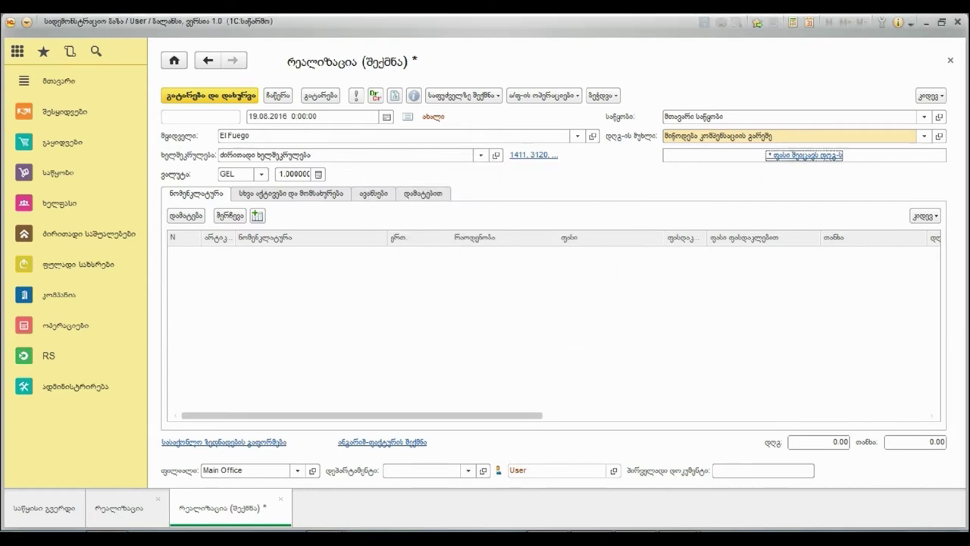
{"action": "key", "text": "Return"}
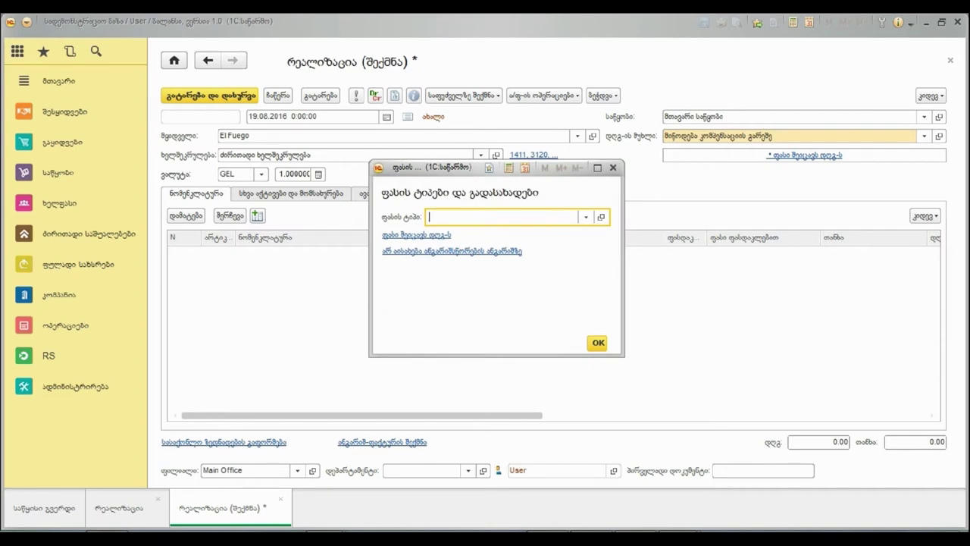
{"action": "left_click", "coordinate": [417, 235]}
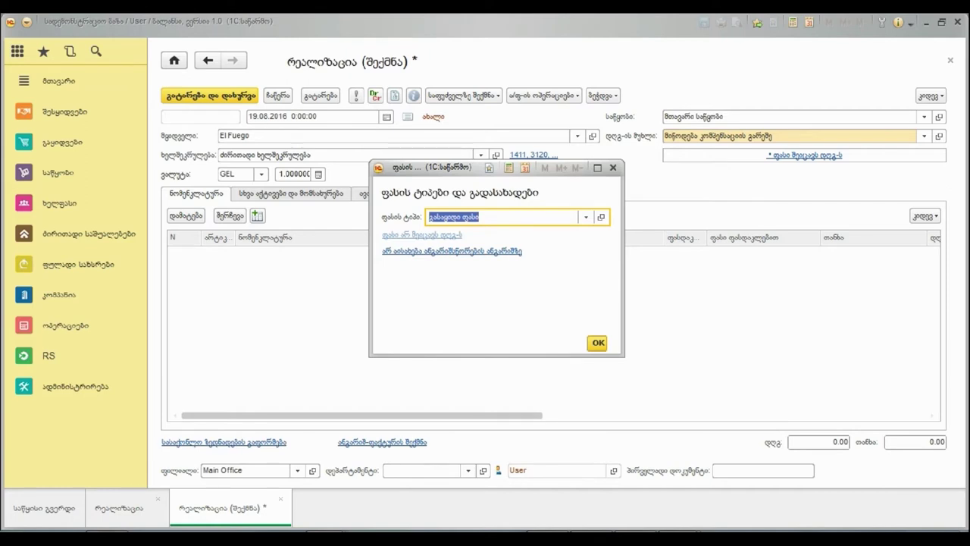
{"action": "left_click", "coordinate": [598, 343]}
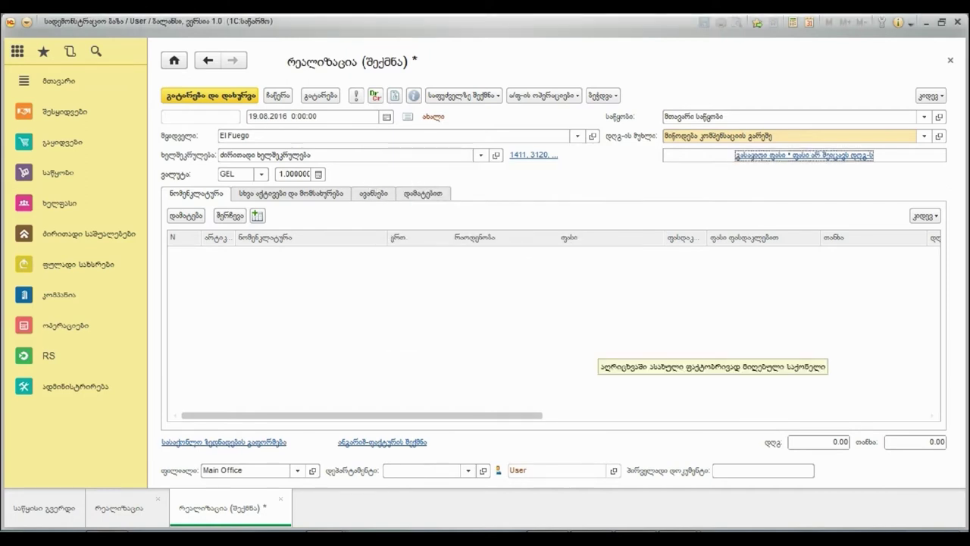
Set the document's VAT article to მიწოდება კომპენსაციით
{"action": "left_click", "coordinate": [924, 136]}
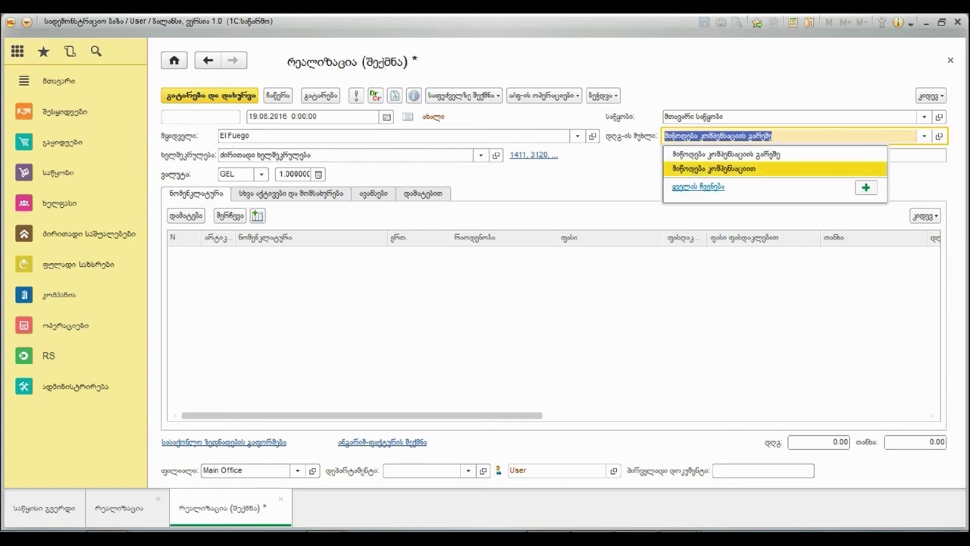
{"action": "left_click", "coordinate": [715, 169]}
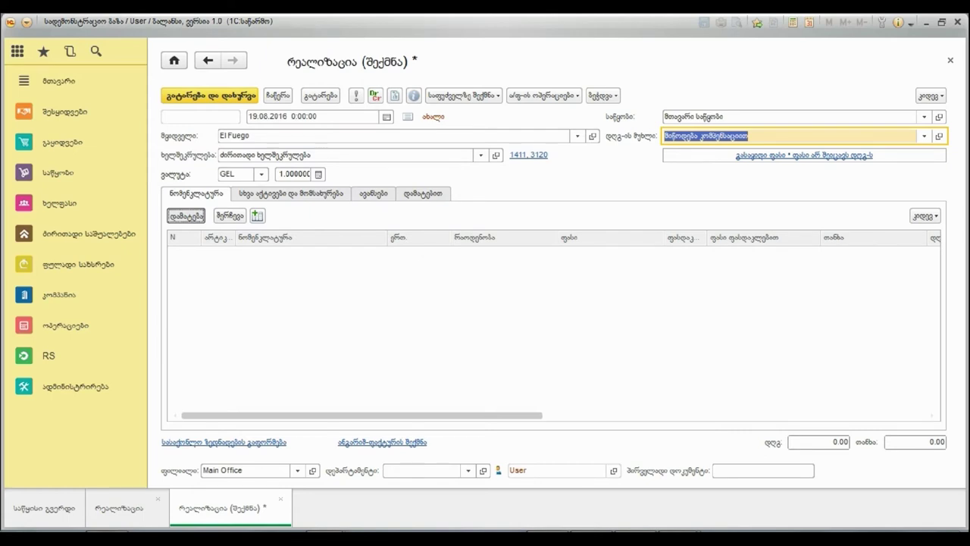
Add a შოკოლადი line to the document's items with a quantity of 2
{"action": "left_click", "coordinate": [185, 216]}
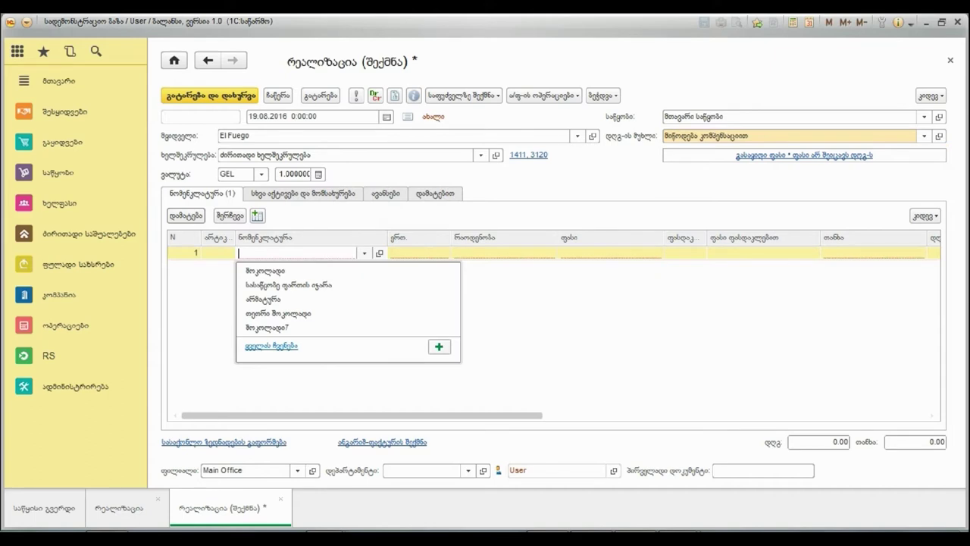
{"action": "left_click", "coordinate": [265, 271]}
{"action": "left_click", "coordinate": [414, 271]}
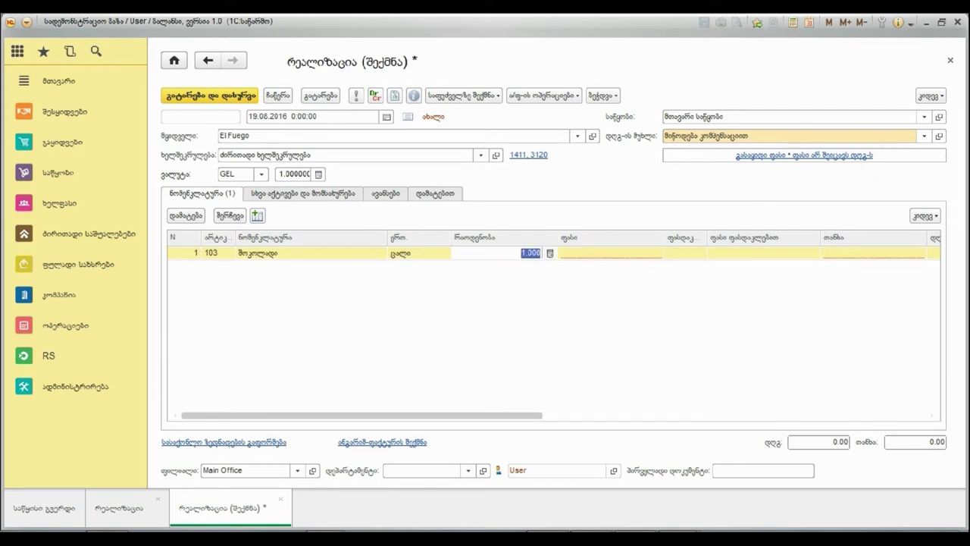
{"action": "type", "text": "2"}
{"action": "key", "text": "Return"}
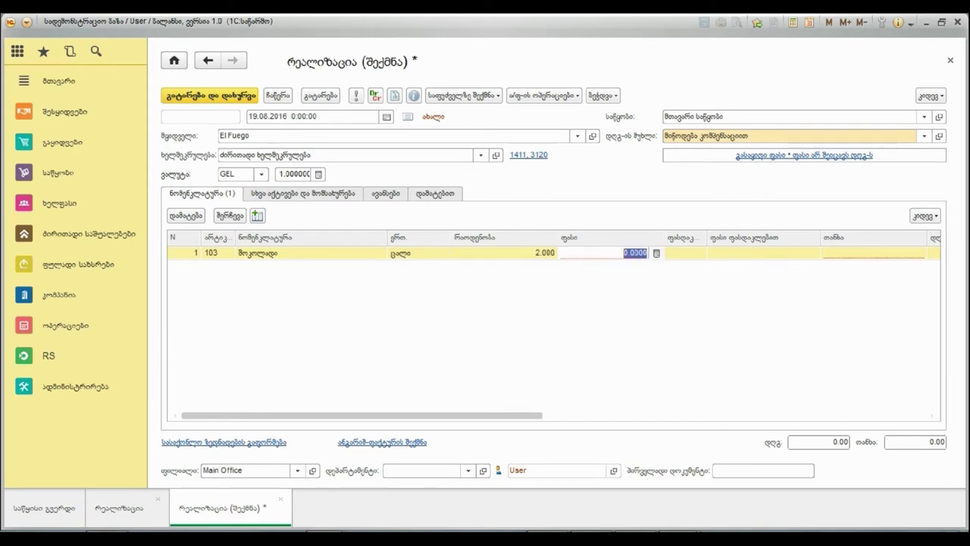
Set the შოკოლადი line's price to 3 and its discount to 10 percent
{"action": "type", "text": "3"}
{"action": "key", "text": "Return"}
{"action": "key", "text": "Return"}
{"action": "type", "text": "10"}
{"action": "key", "text": "Return"}
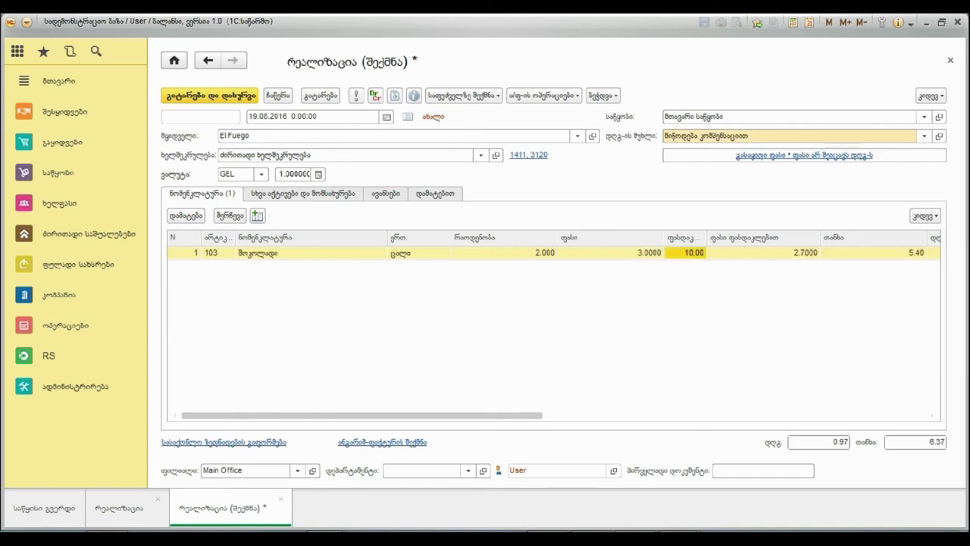
{"action": "key", "text": "Return"}
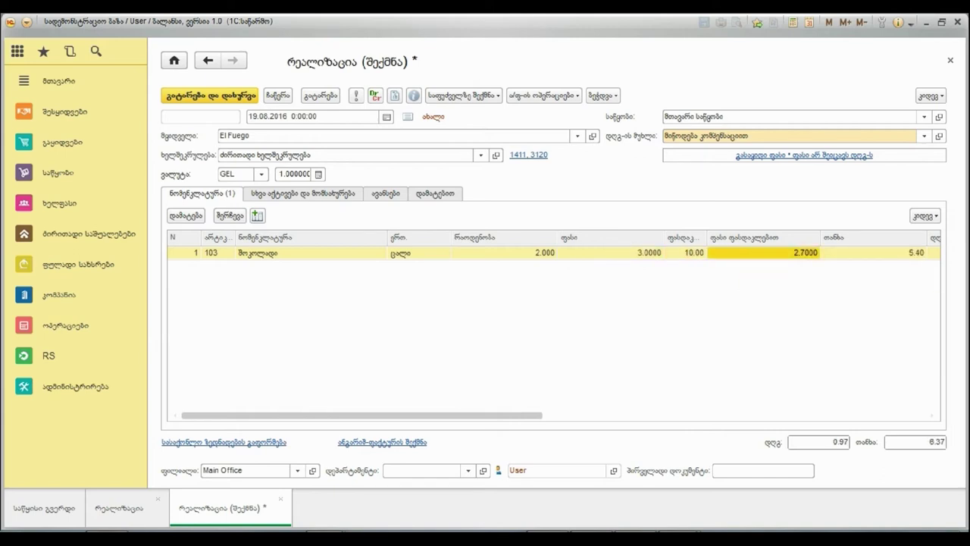
Examine the შოკოლადი line's amount, VAT and VAT article, including the full list of VAT articles
{"action": "left_click", "coordinate": [874, 253]}
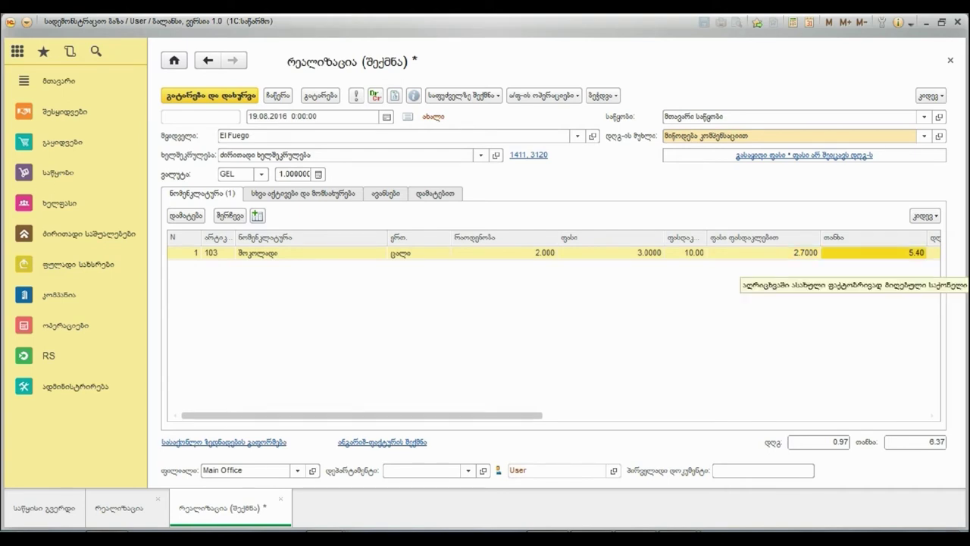
{"action": "left_click_drag", "start_coordinate": [455, 415], "coordinate": [481, 415]}
{"action": "scroll", "coordinate": [553, 326], "scroll_direction": "right", "scroll_amount": 5}
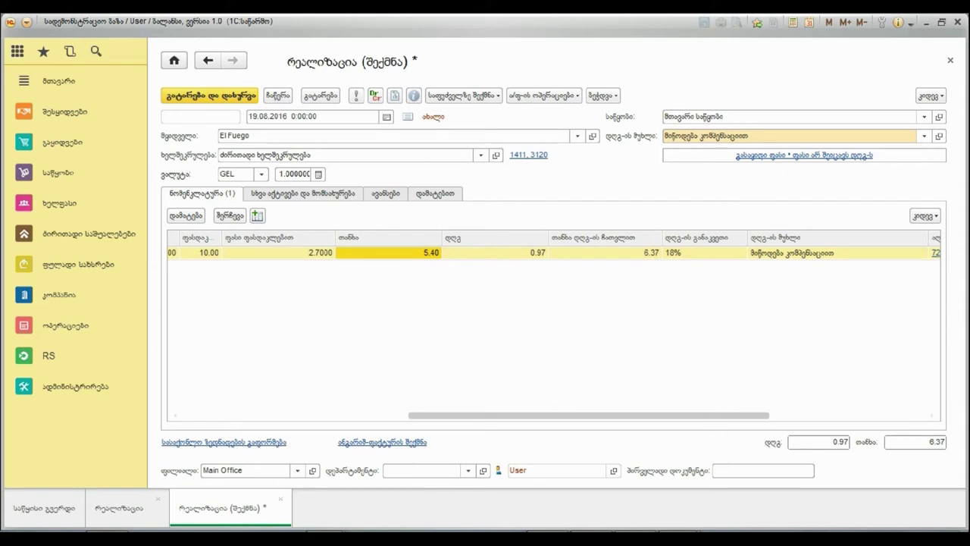
{"action": "left_click", "coordinate": [495, 253]}
{"action": "left_click", "coordinate": [838, 254]}
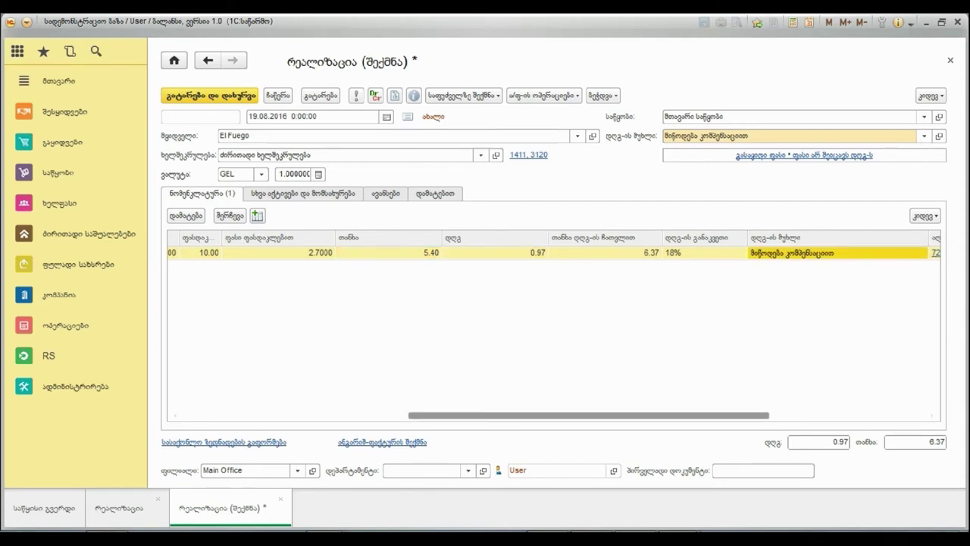
{"action": "double_click", "coordinate": [837, 253]}
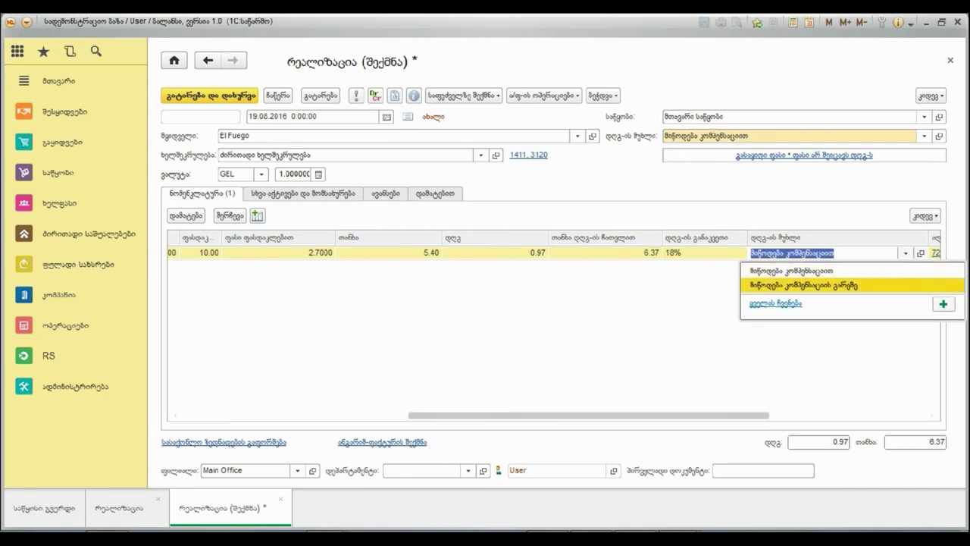
{"action": "left_click", "coordinate": [776, 304]}
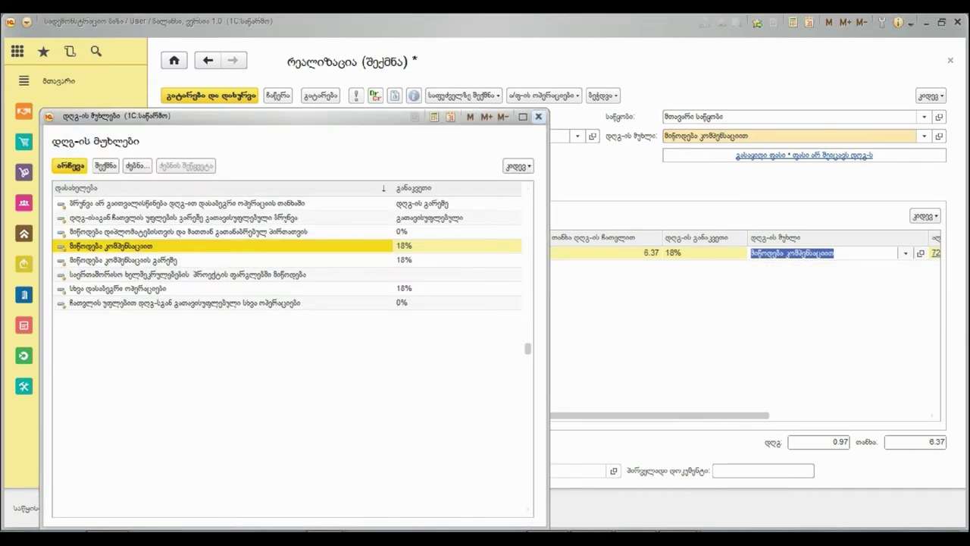
{"action": "left_click", "coordinate": [538, 116]}
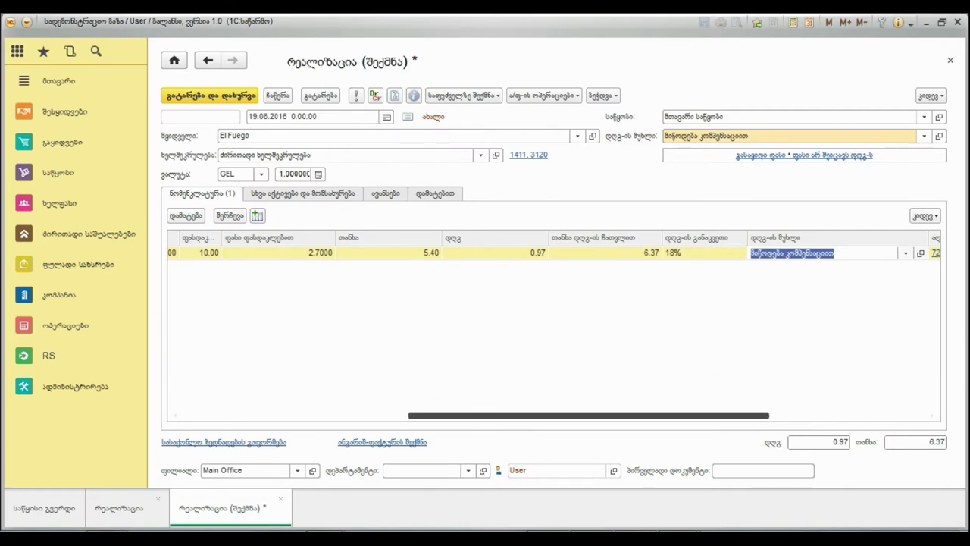
Examine the შოკოლადი line's VAT amount, amount including VAT and VAT rate
{"action": "left_click_drag", "start_coordinate": [589, 416], "coordinate": [746, 416]}
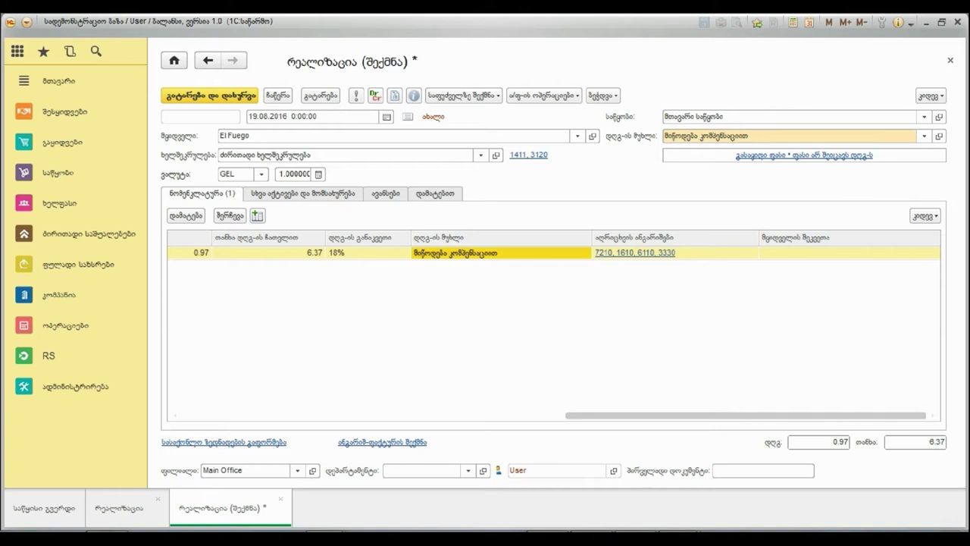
{"action": "left_click_drag", "start_coordinate": [746, 415], "coordinate": [618, 415]}
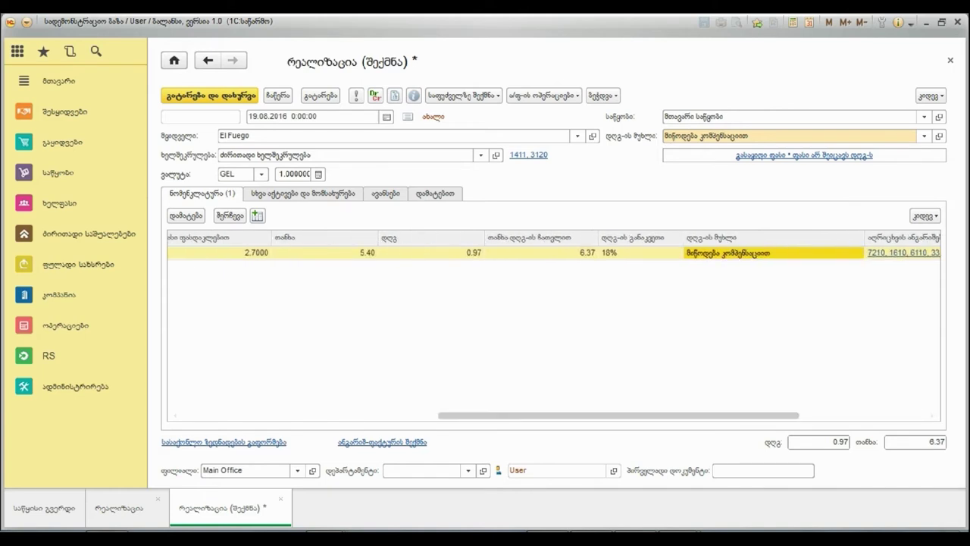
{"action": "left_click", "coordinate": [432, 253]}
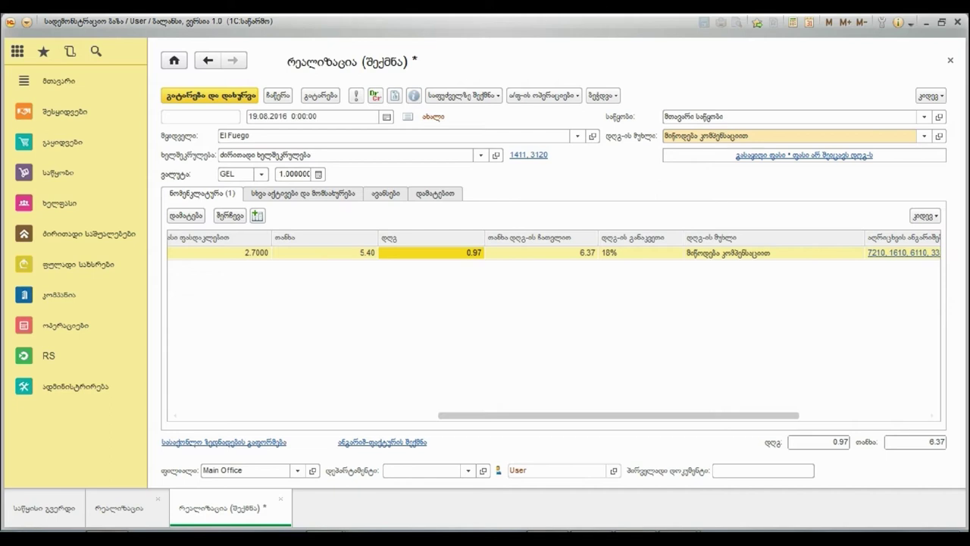
{"action": "left_click", "coordinate": [541, 253]}
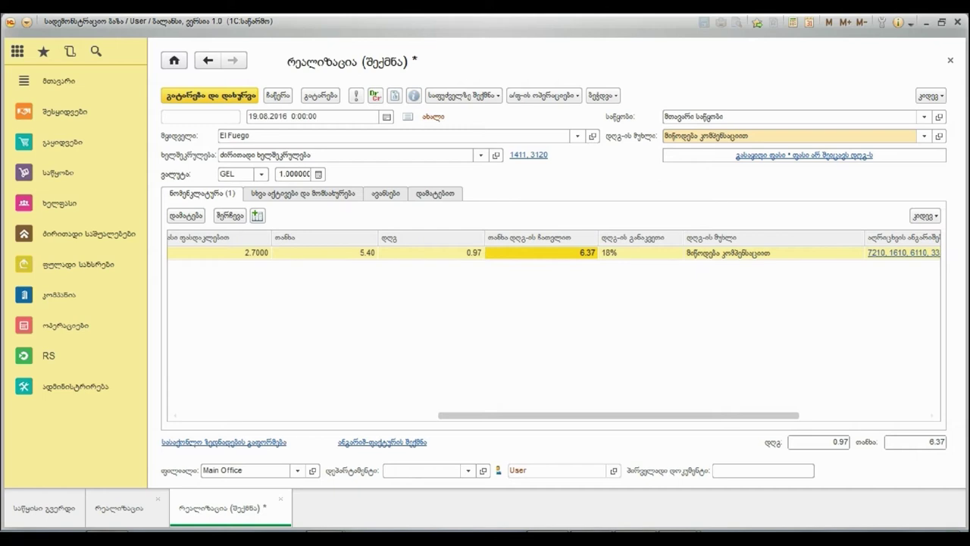
{"action": "left_click", "coordinate": [637, 253]}
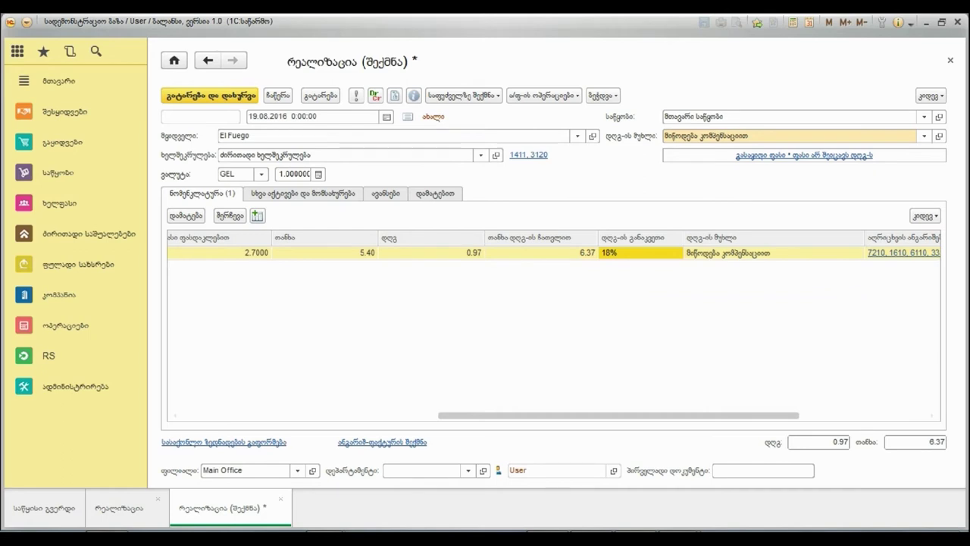
{"action": "left_click_drag", "start_coordinate": [619, 415], "coordinate": [616, 415]}
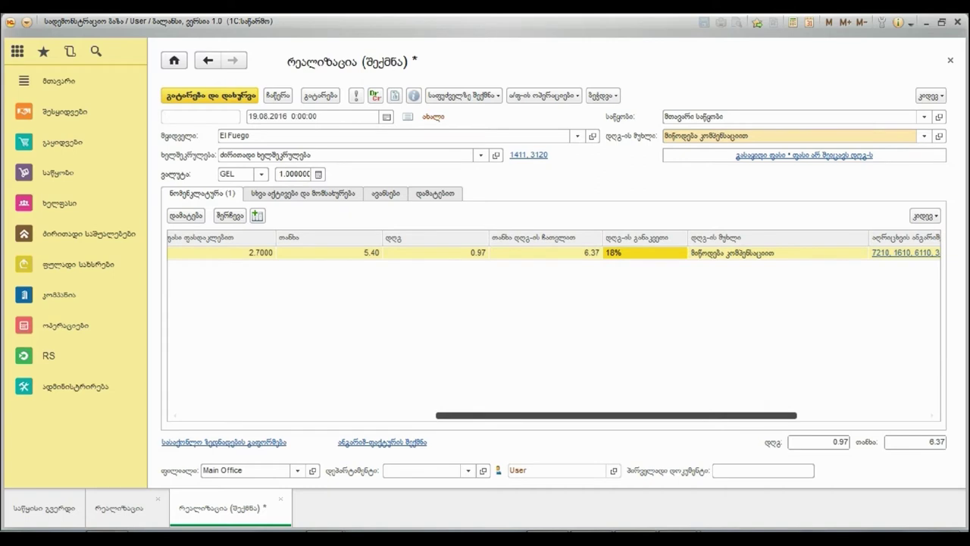
Select მიწოდება კომპენსაციით as the შოკოლადი line's VAT article
{"action": "scroll", "coordinate": [554, 333], "scroll_direction": "right", "scroll_amount": 1}
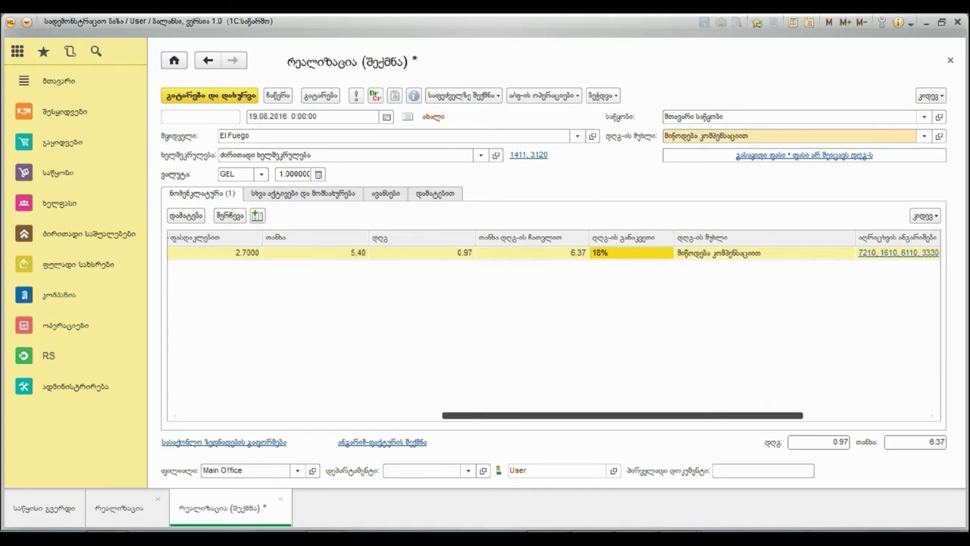
{"action": "scroll", "coordinate": [553, 333], "scroll_direction": "right", "scroll_amount": 5}
{"action": "double_click", "coordinate": [599, 253]}
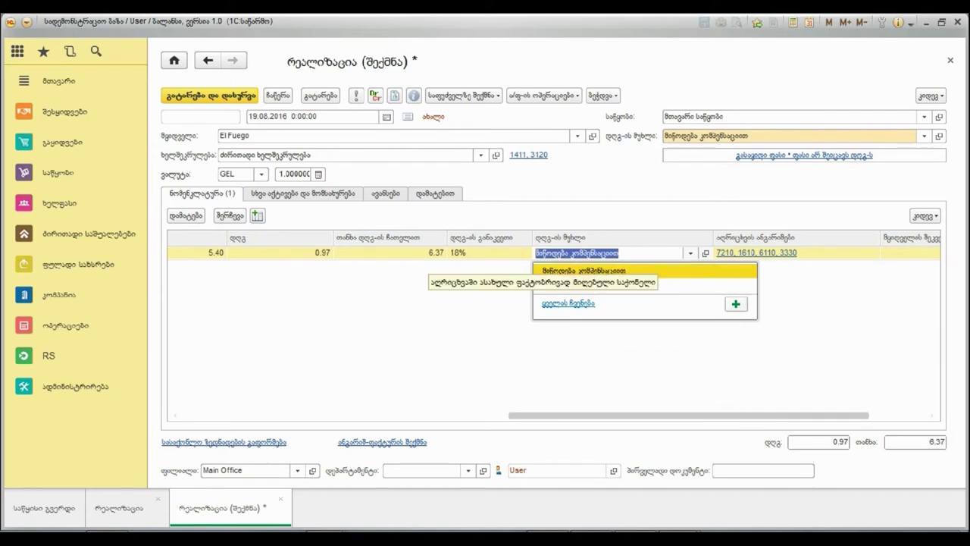
{"action": "left_click", "coordinate": [572, 271]}
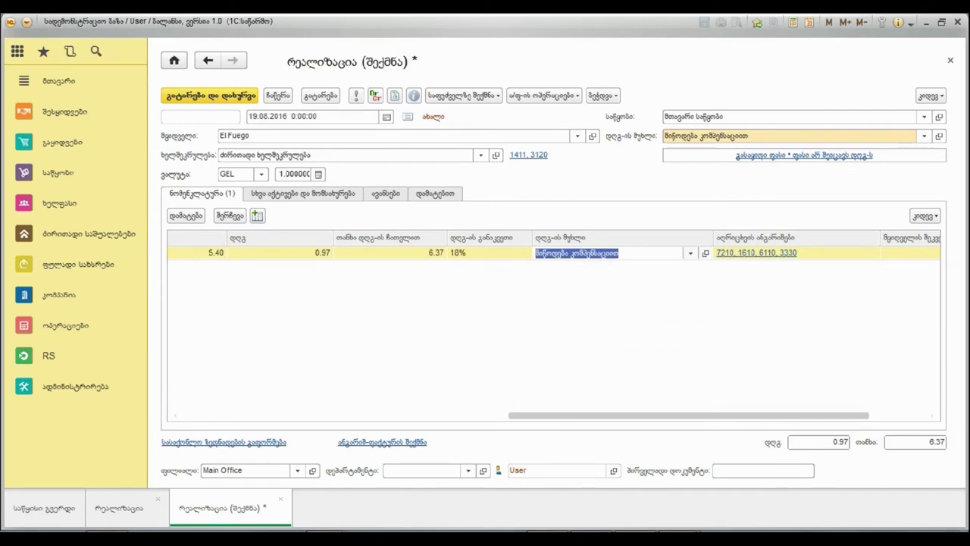
Review the შოკოლადი line's accounting accounts without changing them, and look at its customer order field
{"action": "left_click", "coordinate": [756, 252]}
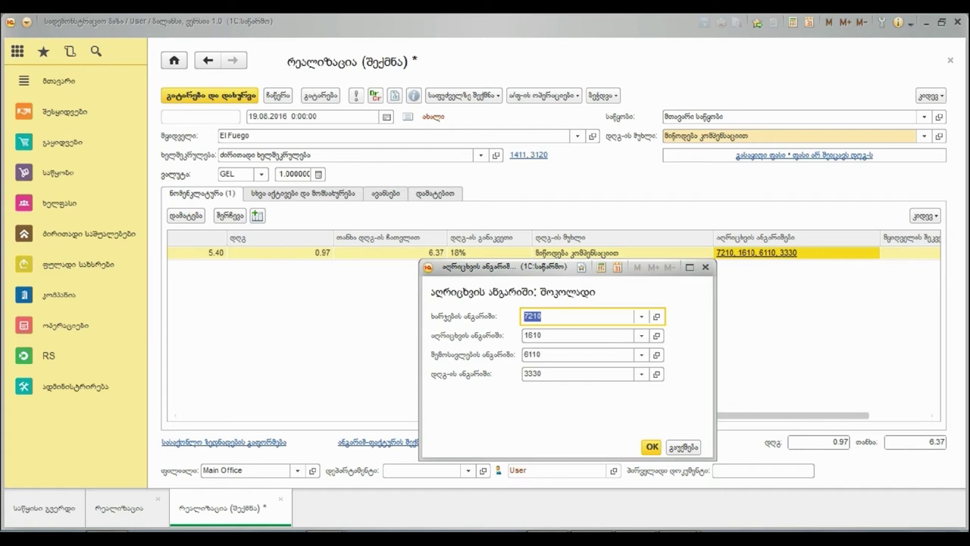
{"action": "left_click", "coordinate": [706, 267]}
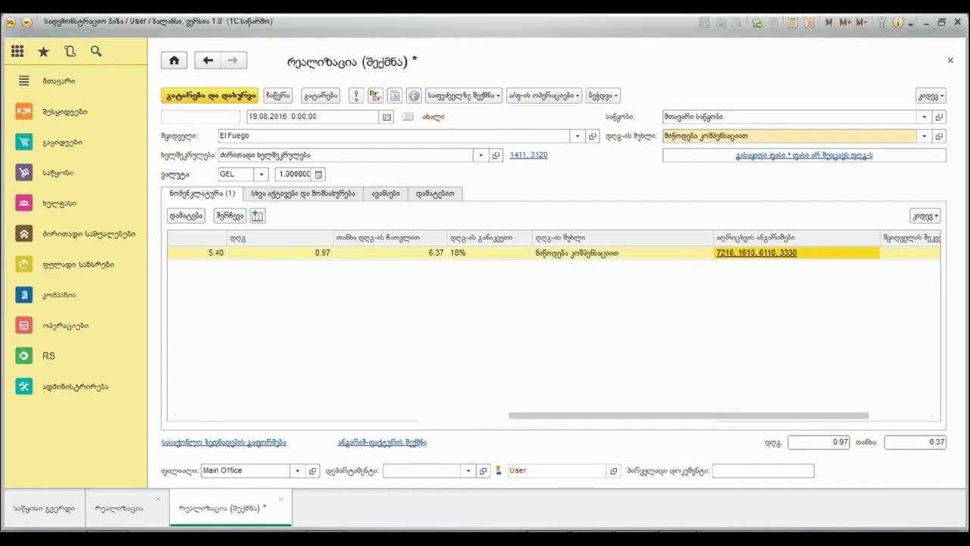
{"action": "left_click_drag", "start_coordinate": [721, 415], "coordinate": [778, 415]}
{"action": "left_click", "coordinate": [849, 253]}
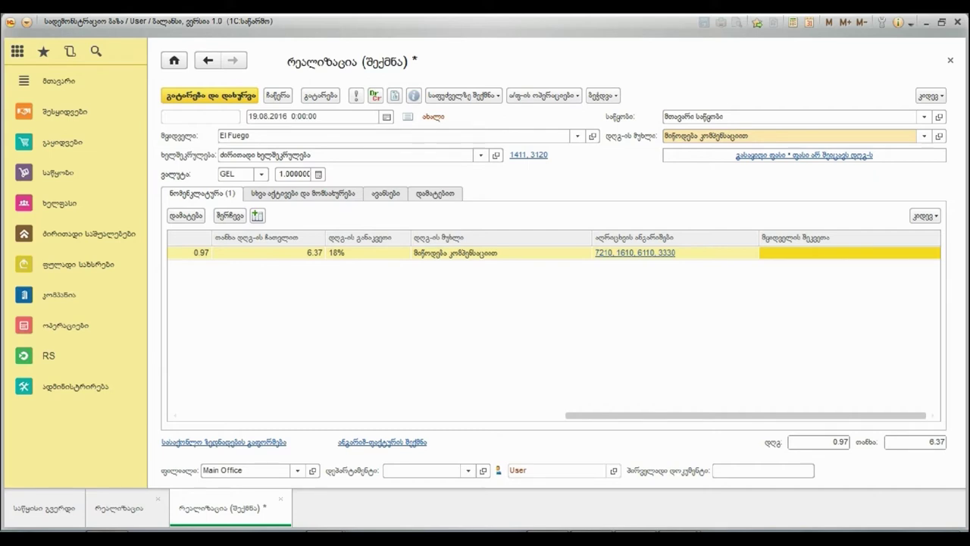
Add a საკონსულტაციო მომსახურება line to the document's other assets and services with an amount of 100
{"action": "left_click", "coordinate": [303, 194]}
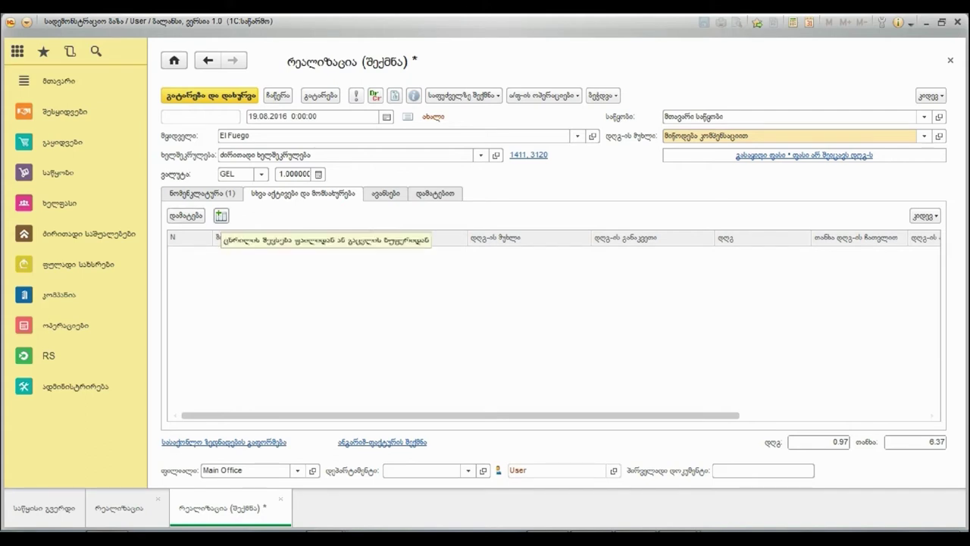
{"action": "left_click", "coordinate": [186, 215]}
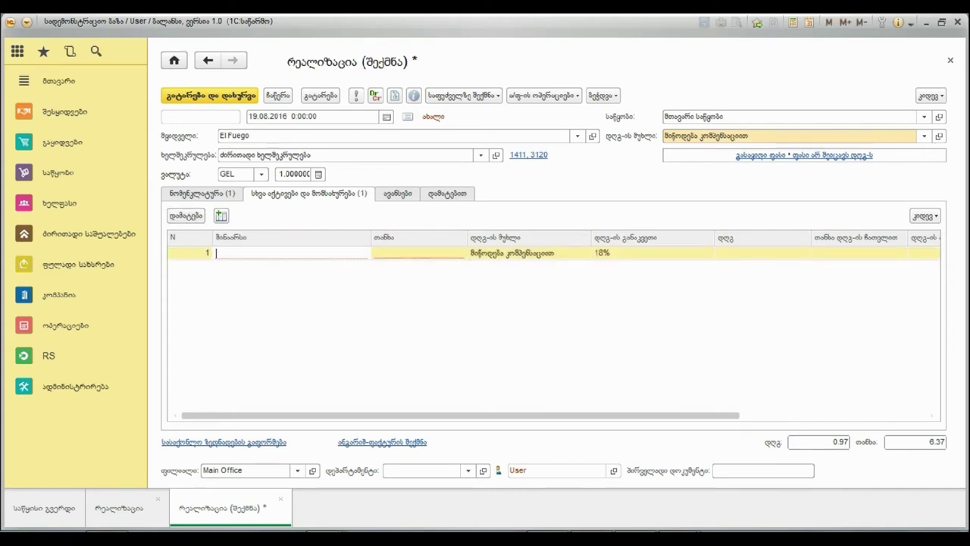
{"action": "type", "text": "საკონსულტაციო მომსახურება"}
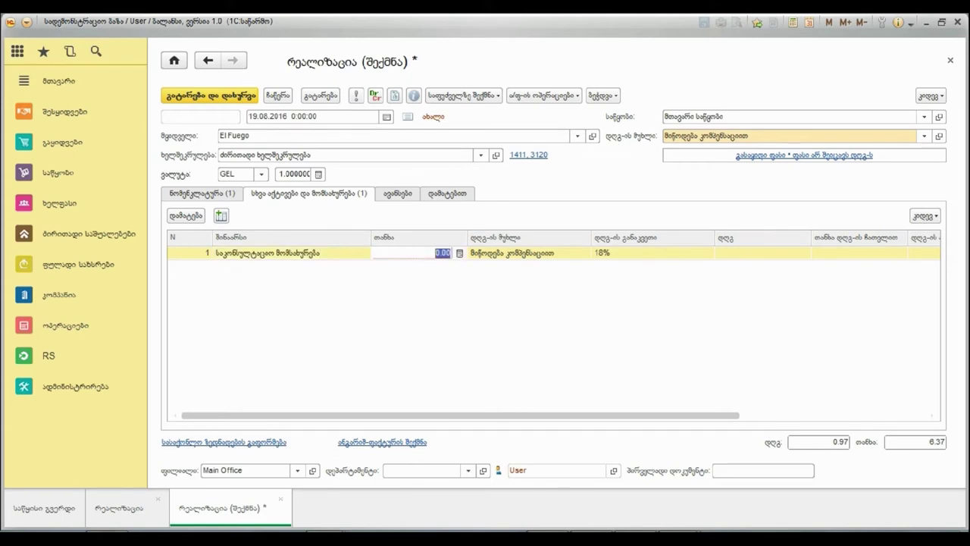
{"action": "type", "text": "100"}
{"action": "key", "text": "Return"}
{"action": "key", "text": "Return"}
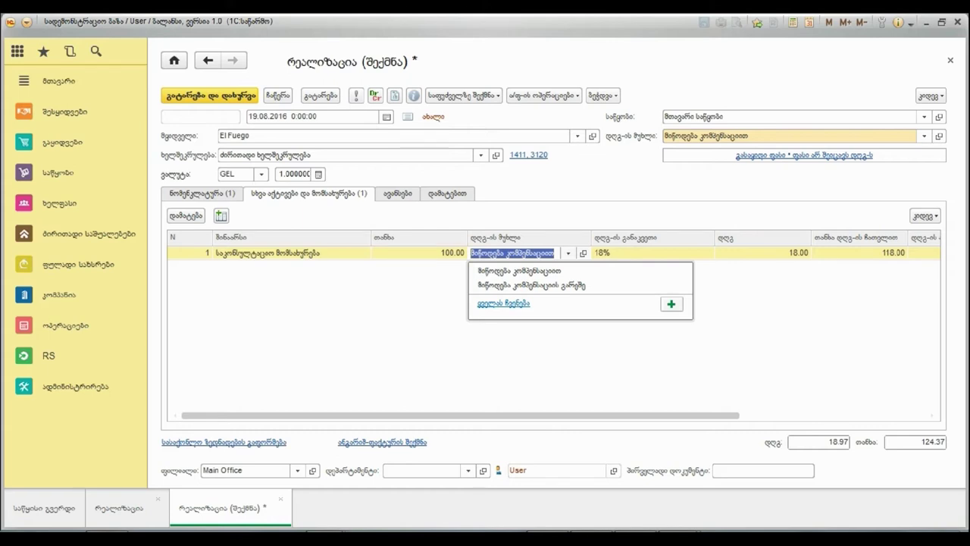
Choose მიწოდება კომპენსაციით from the full list of VAT articles for the საკონსულტაციო მომსახურება line
{"action": "left_click", "coordinate": [504, 304]}
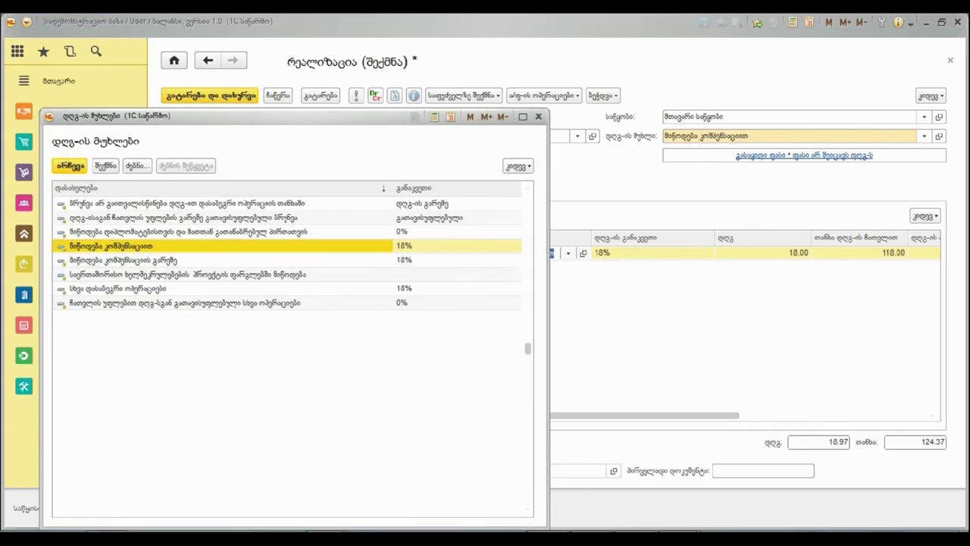
{"action": "key", "text": "Return"}
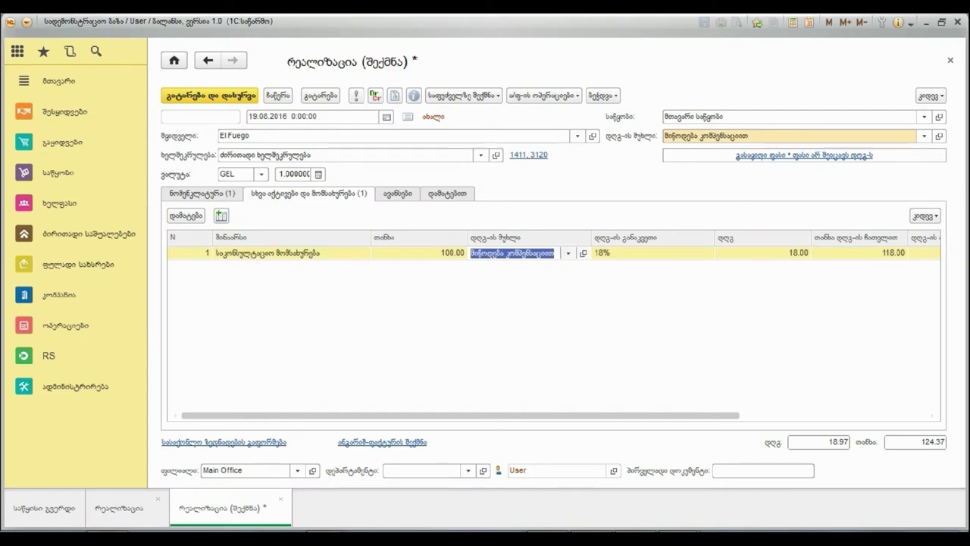
{"action": "left_click", "coordinate": [653, 253]}
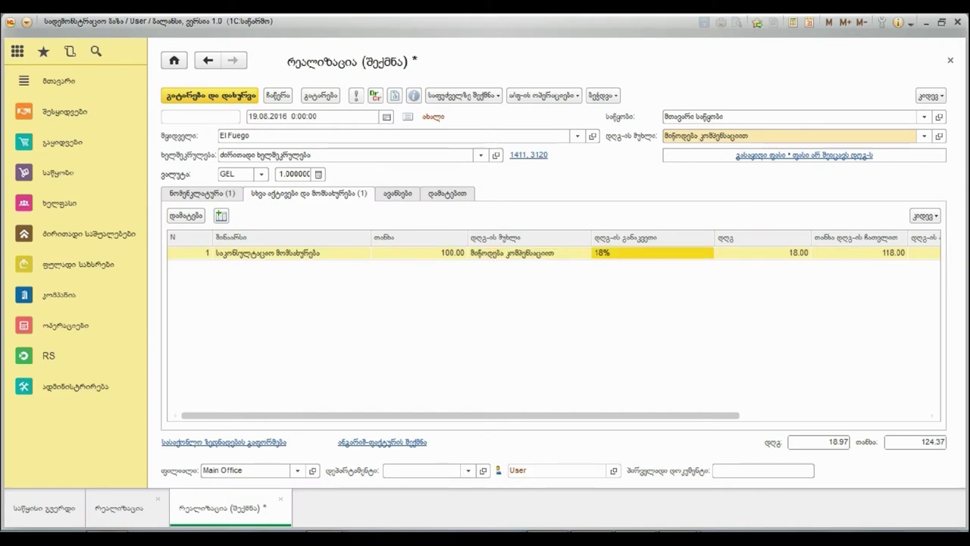
{"action": "double_click", "coordinate": [523, 253]}
{"action": "left_click", "coordinate": [568, 252]}
{"action": "left_click", "coordinate": [503, 303]}
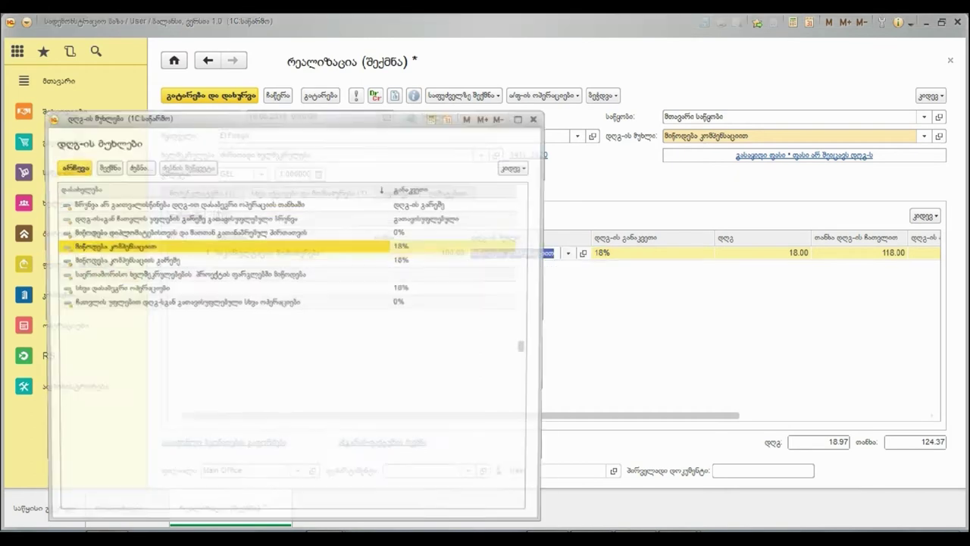
{"action": "double_click", "coordinate": [112, 246]}
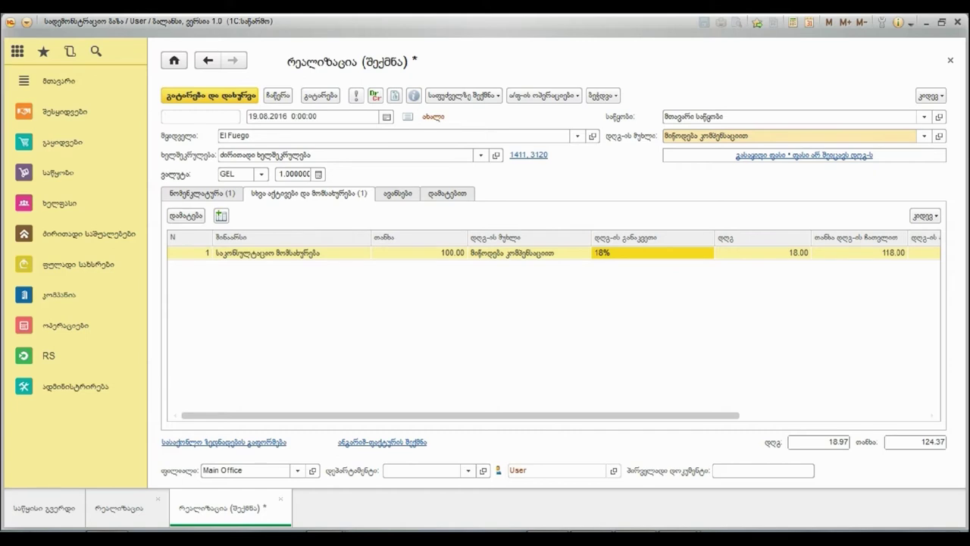
Set the service line's income account to 6190 and view that account's card
{"action": "left_click", "coordinate": [763, 253]}
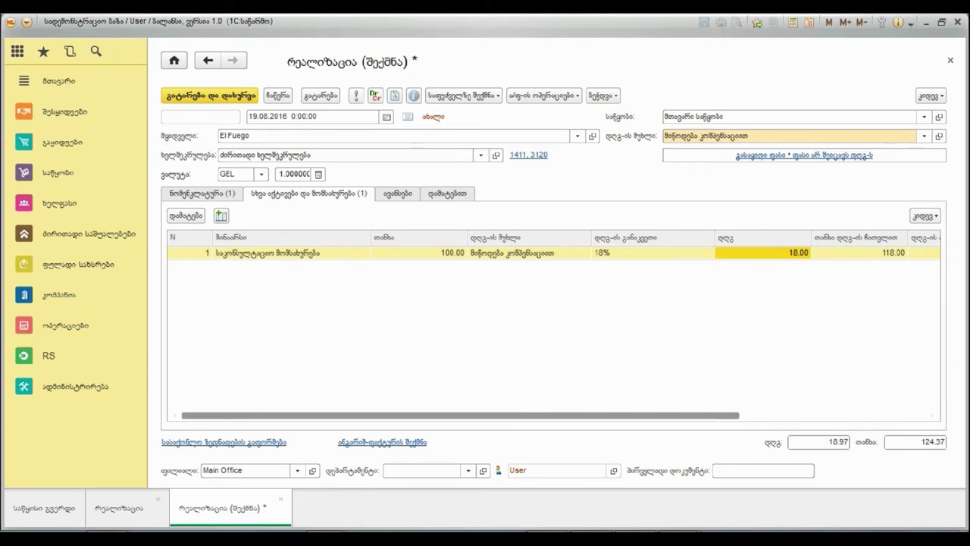
{"action": "left_click_drag", "start_coordinate": [531, 415], "coordinate": [694, 416]}
{"action": "left_click_drag", "start_coordinate": [624, 415], "coordinate": [645, 415]}
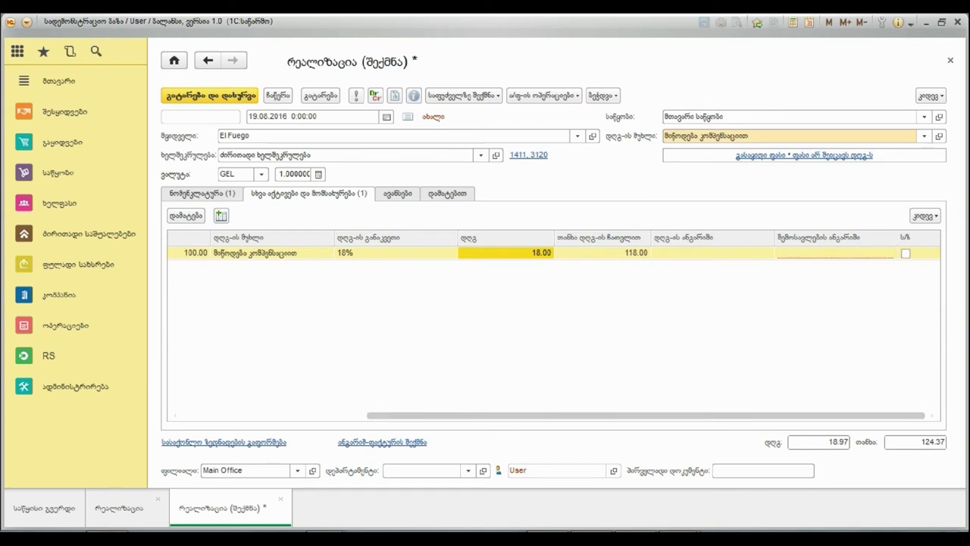
{"action": "double_click", "coordinate": [823, 254]}
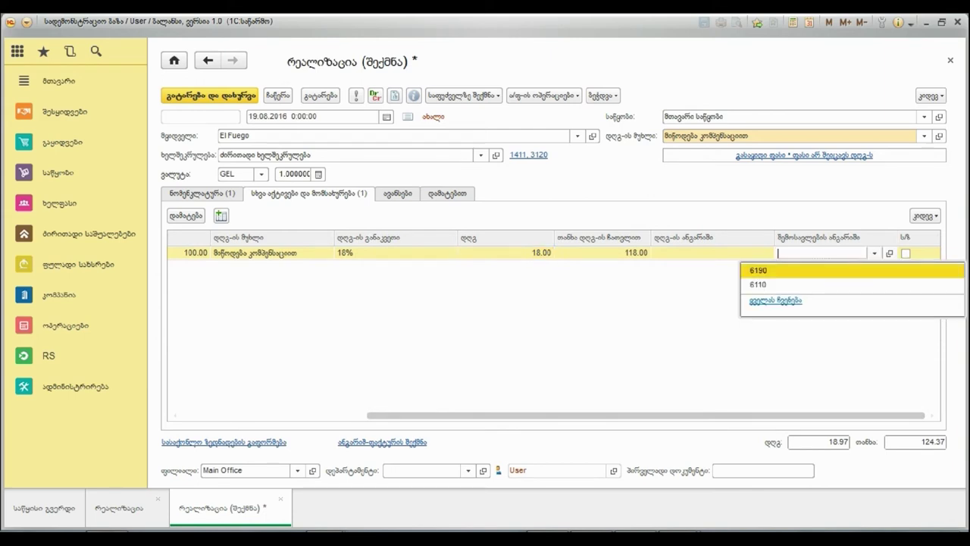
{"action": "key", "text": "Return"}
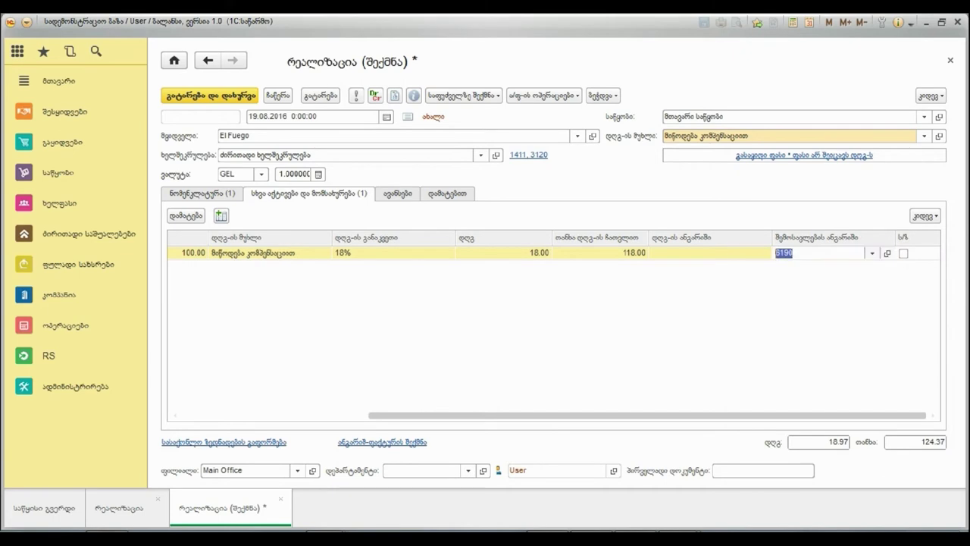
{"action": "left_click", "coordinate": [888, 253]}
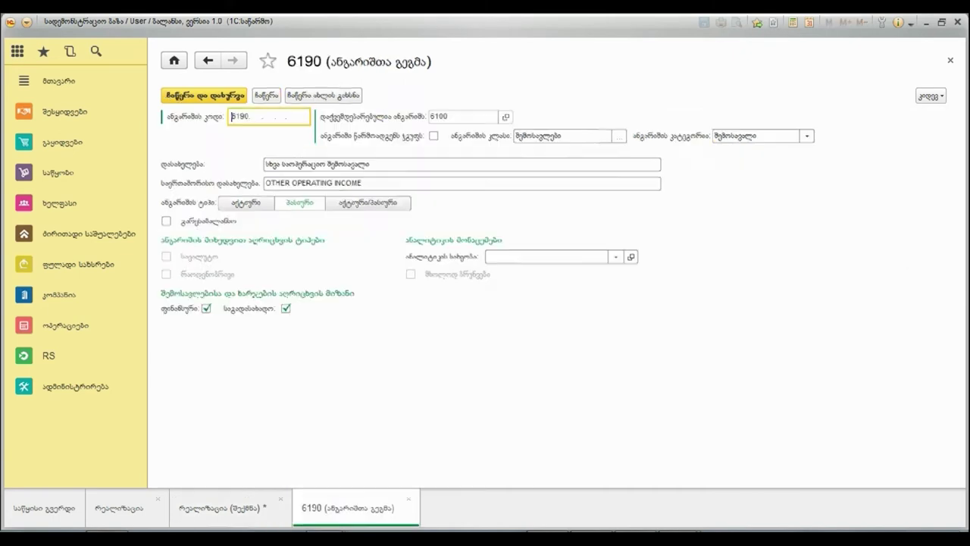
{"action": "key", "text": "Escape"}
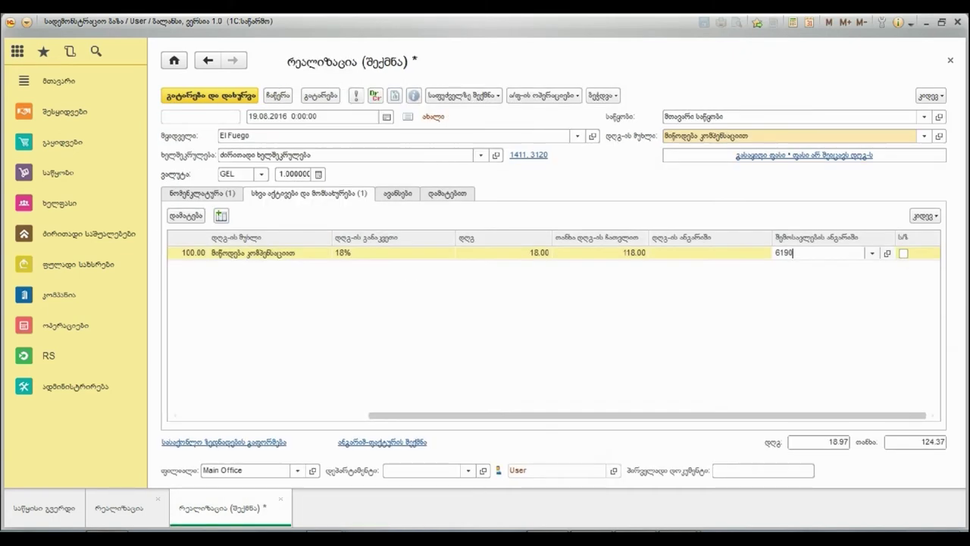
Look through the choices for the service line's VAT account without picking one, and enable the line's ს/ზ option
{"action": "left_click_drag", "start_coordinate": [647, 415], "coordinate": [530, 416]}
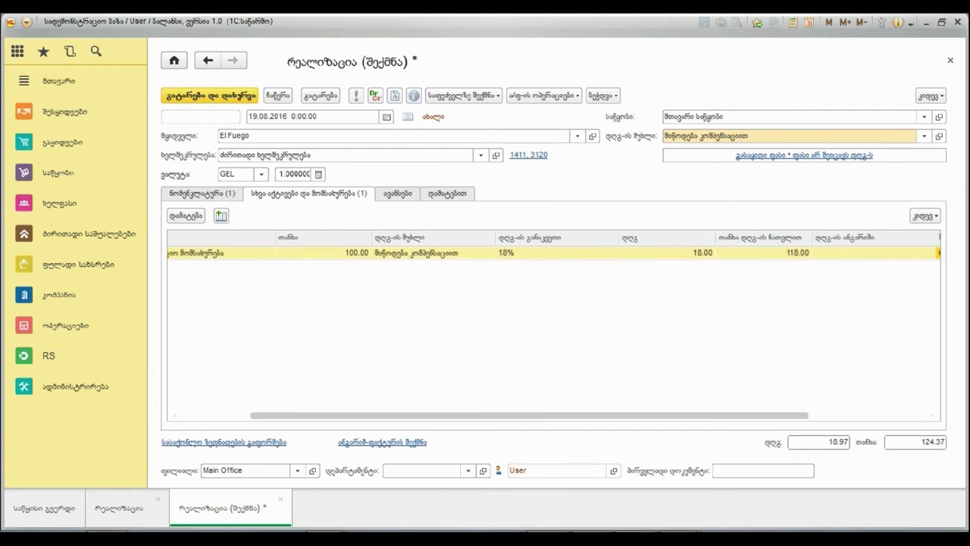
{"action": "left_click", "coordinate": [763, 253]}
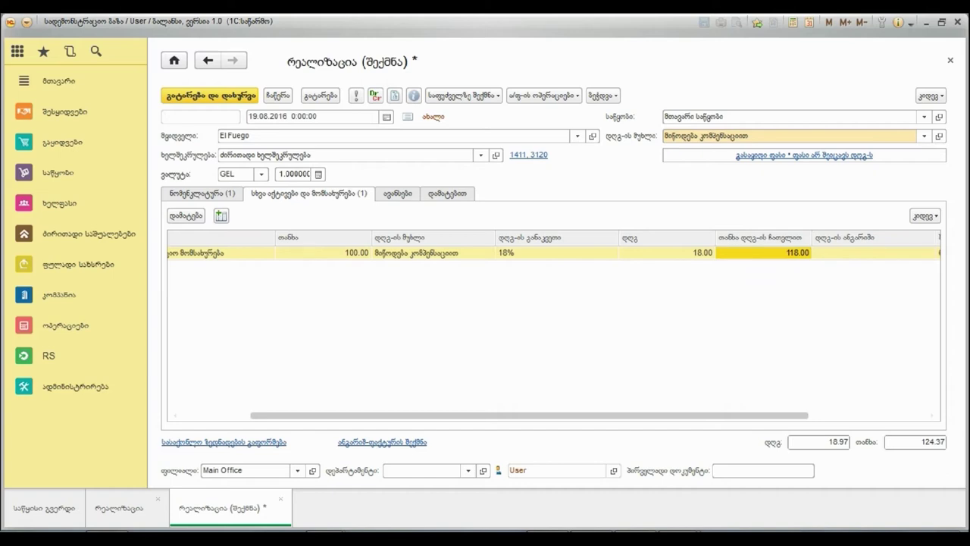
{"action": "double_click", "coordinate": [879, 253]}
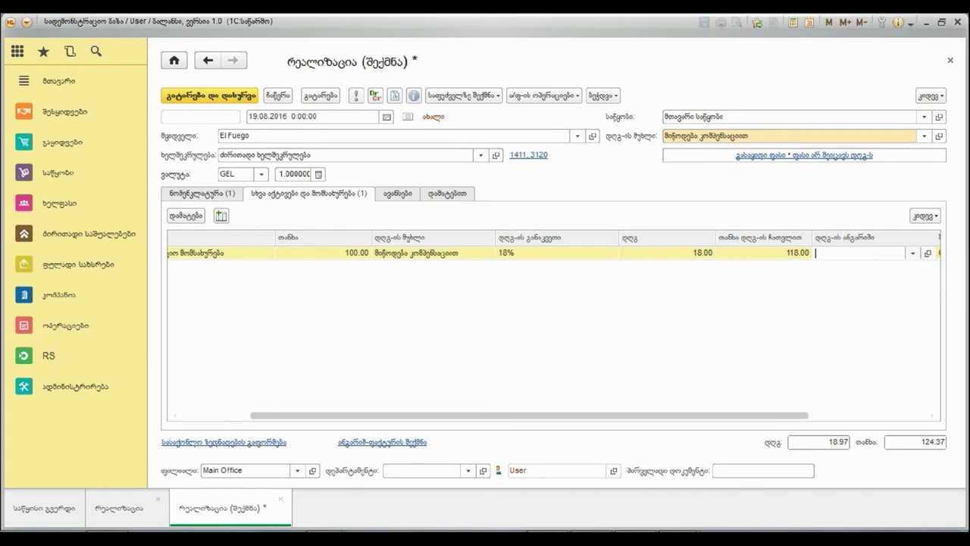
{"action": "left_click", "coordinate": [914, 253]}
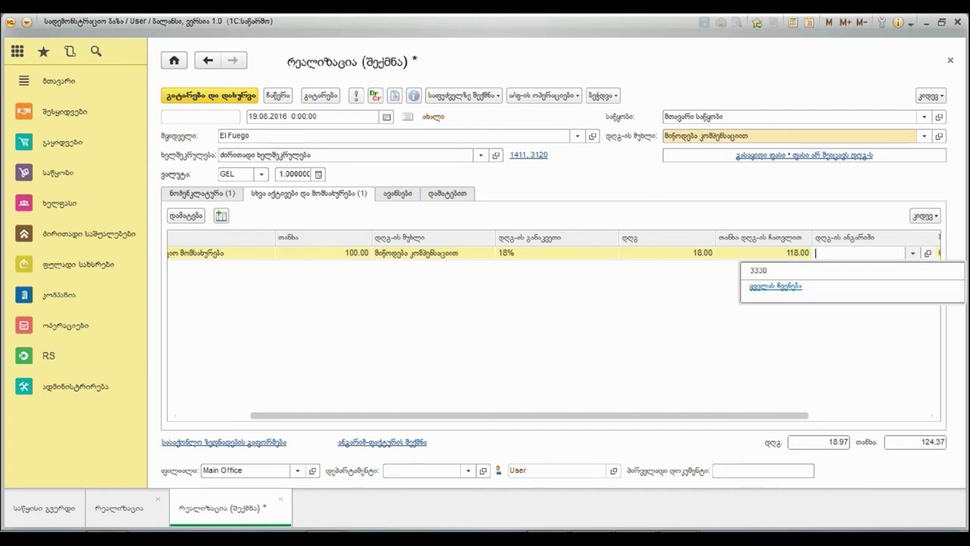
{"action": "key", "text": "Down"}
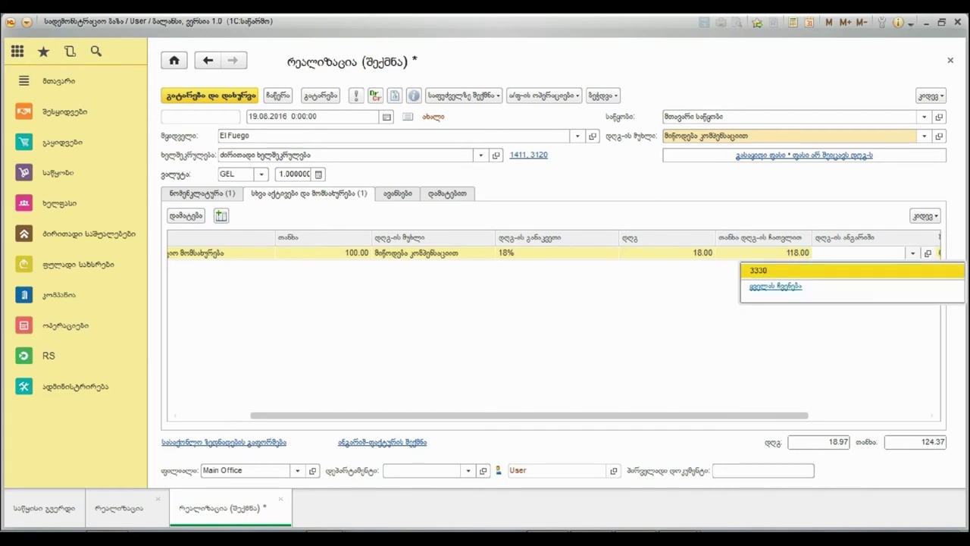
{"action": "key", "text": "Escape"}
{"action": "key", "text": "Tab"}
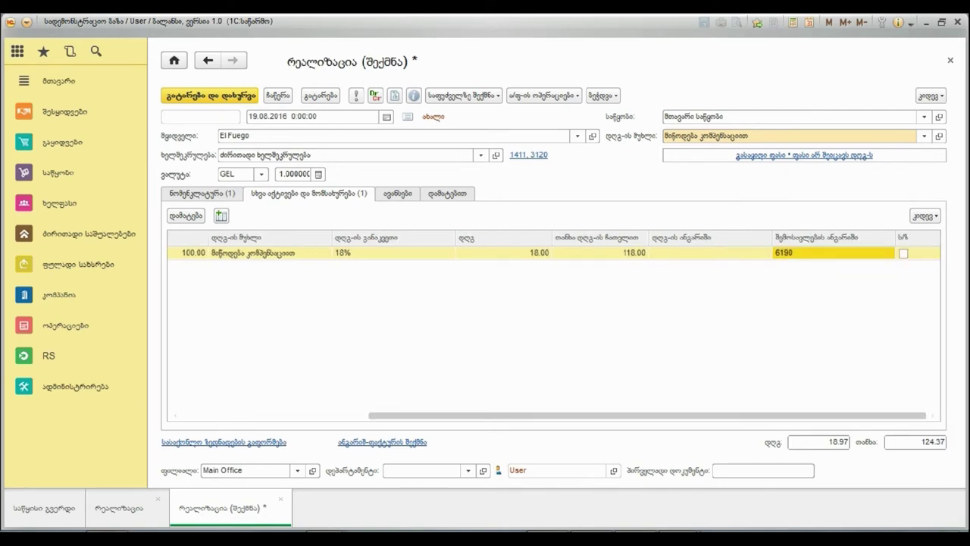
{"action": "left_click", "coordinate": [903, 254]}
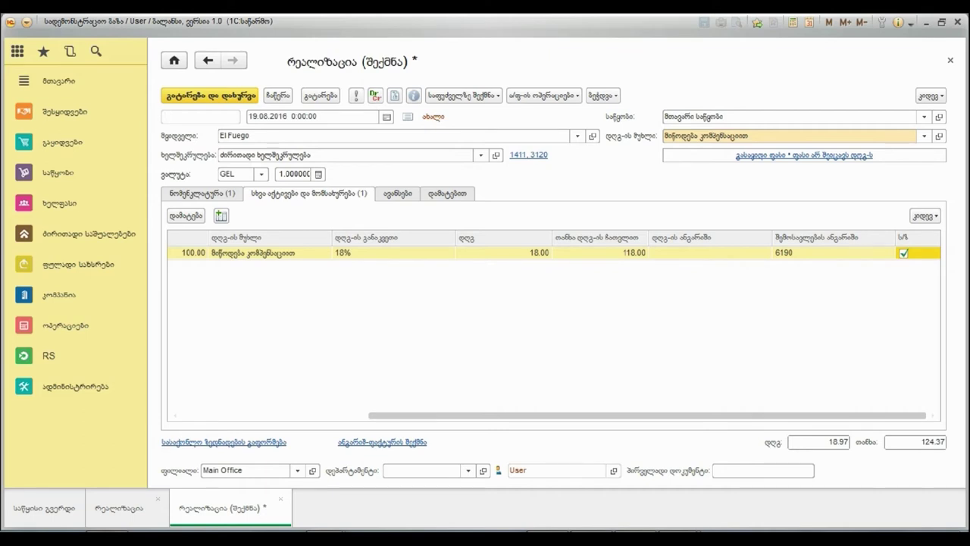
Add an advance line to the document dated 19.08.2016 with an amount of 100
{"action": "left_click", "coordinate": [397, 194]}
{"action": "left_click", "coordinate": [185, 215]}
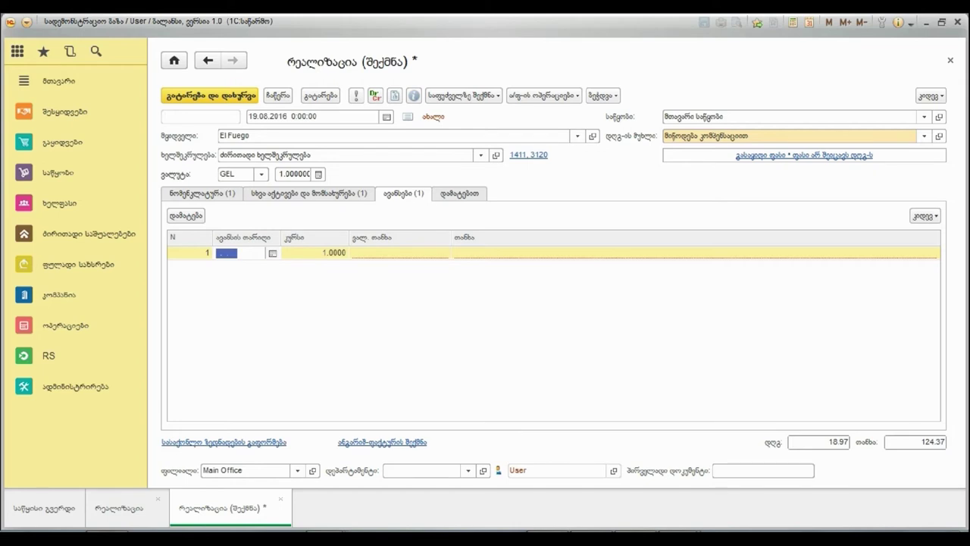
{"action": "left_click", "coordinate": [272, 253]}
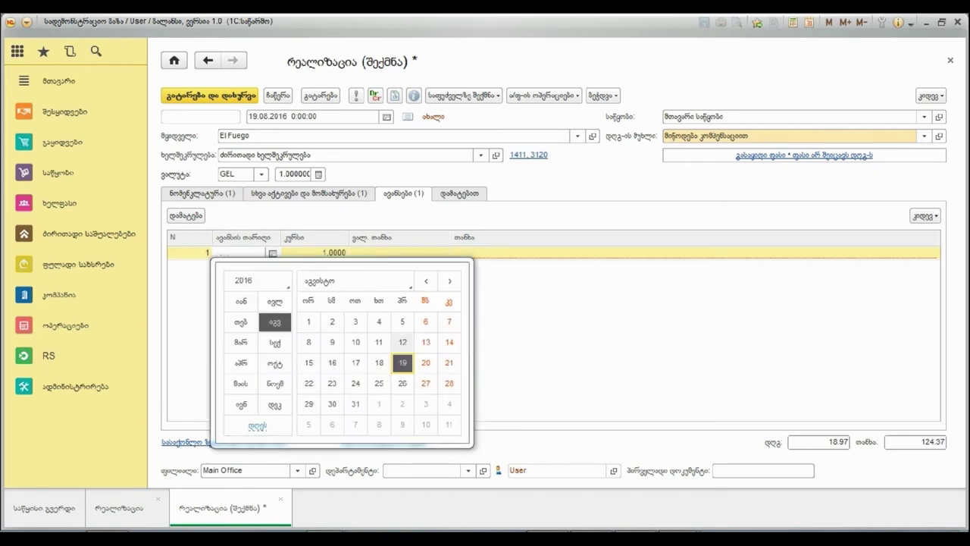
{"action": "left_click", "coordinate": [403, 363]}
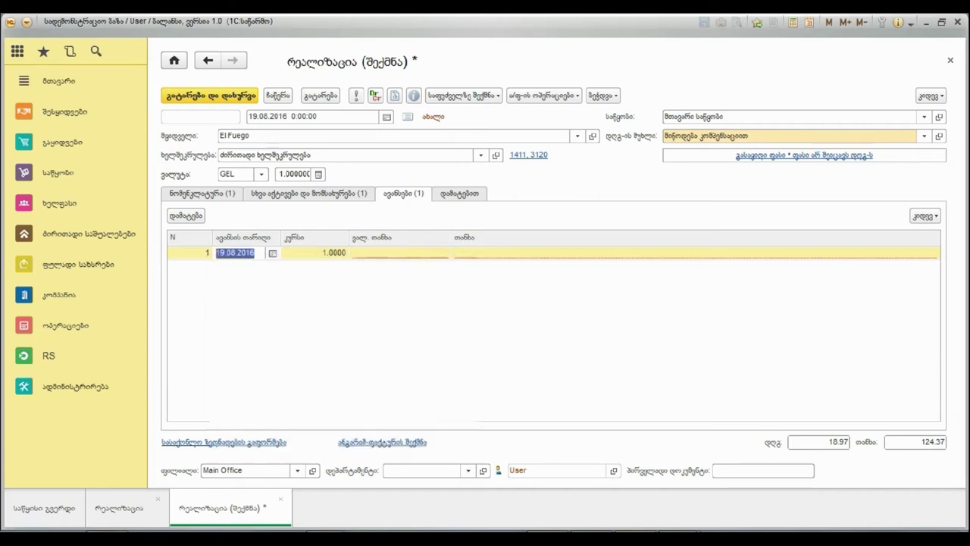
{"action": "key", "text": "Return"}
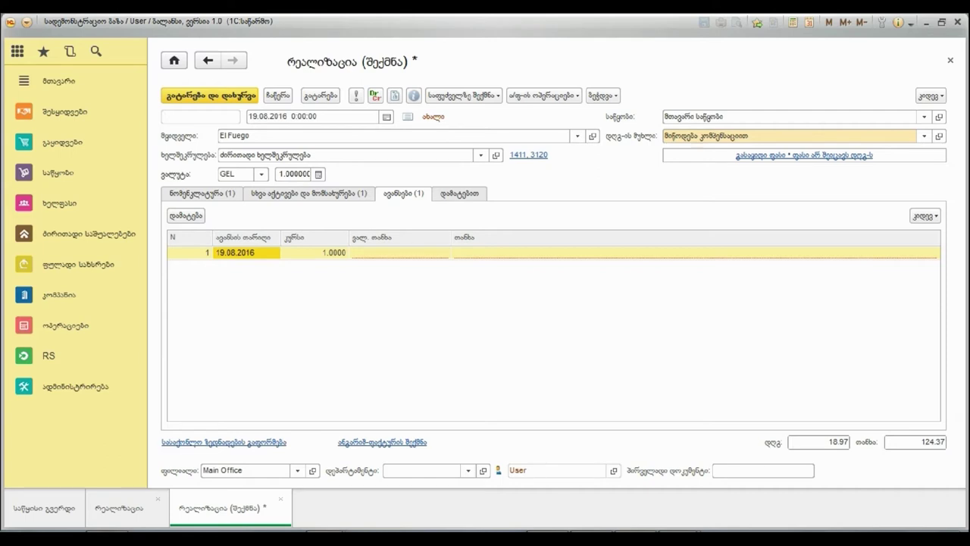
{"action": "left_click", "coordinate": [315, 253]}
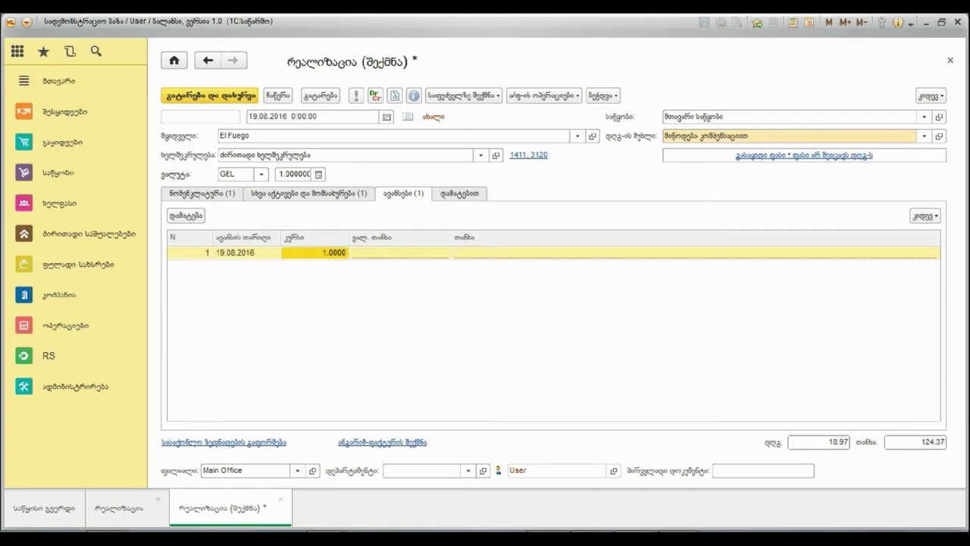
{"action": "left_click", "coordinate": [400, 253]}
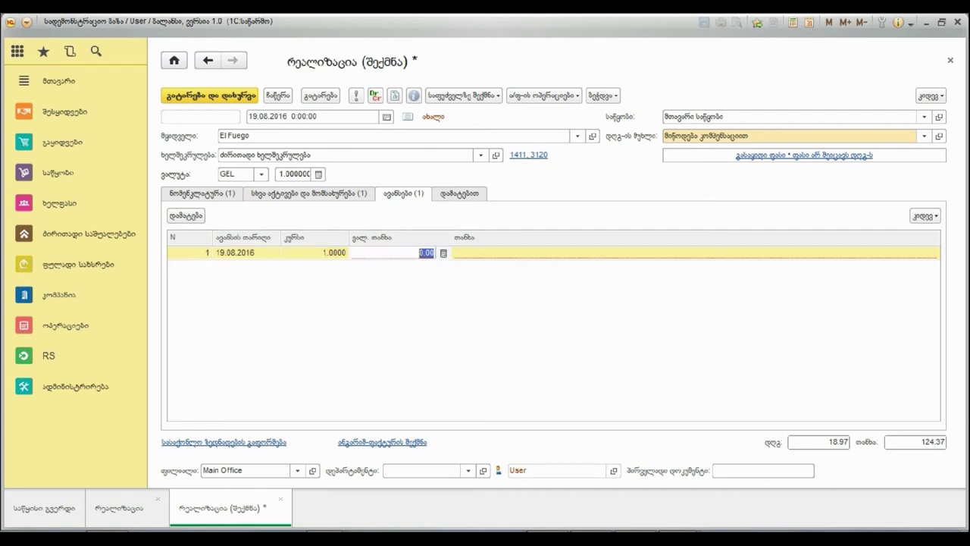
{"action": "type", "text": "100"}
{"action": "key", "text": "Tab"}
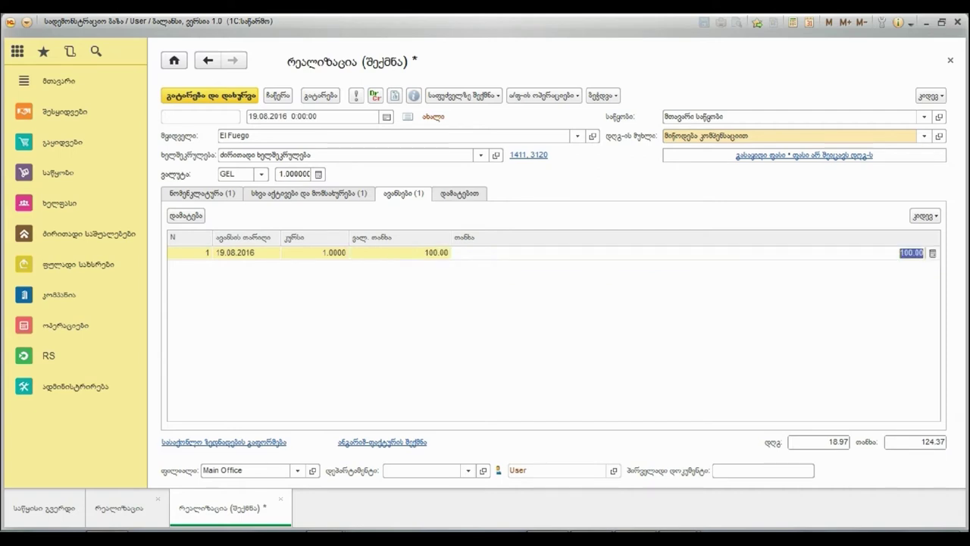
{"action": "key", "text": "Return"}
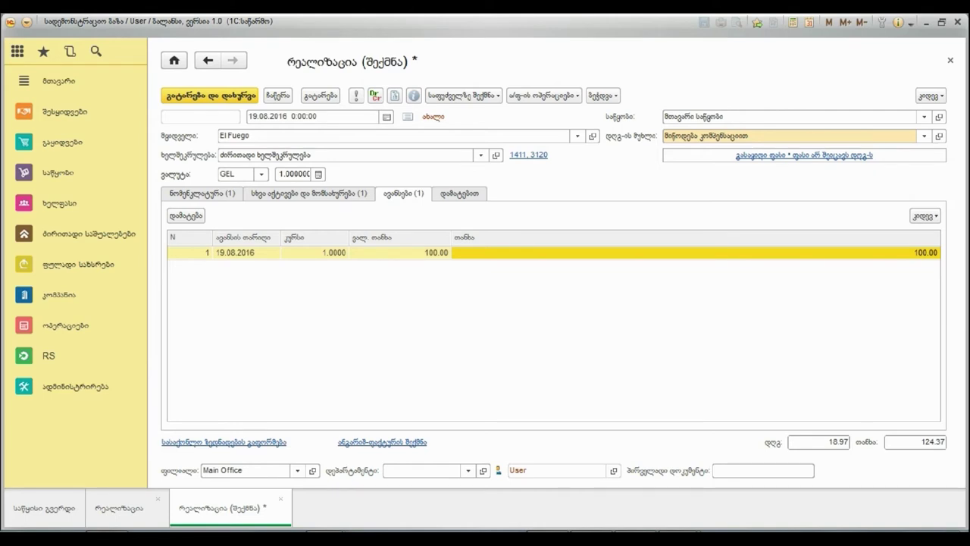
Review the VAT and total amount fields of the document and save it
{"action": "left_click", "coordinate": [459, 193]}
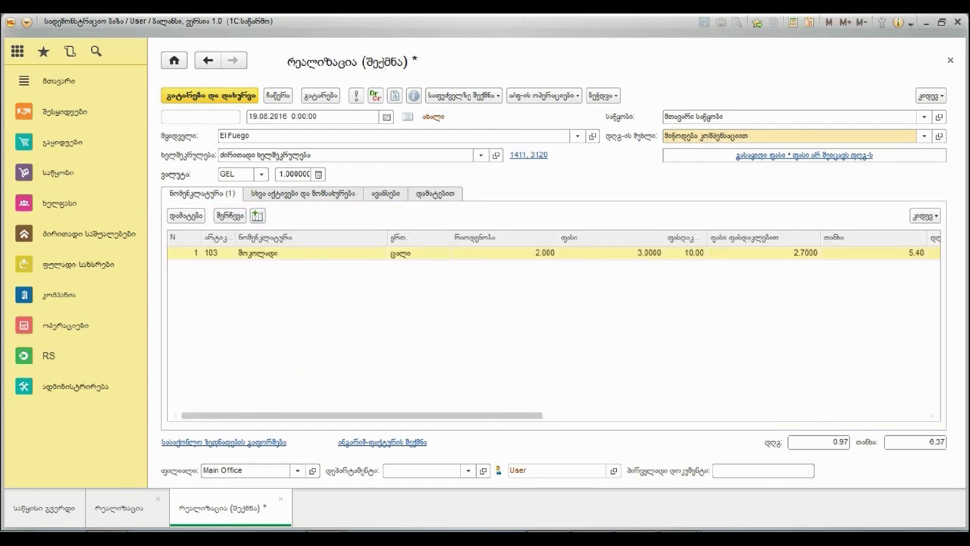
{"action": "left_click", "coordinate": [819, 442]}
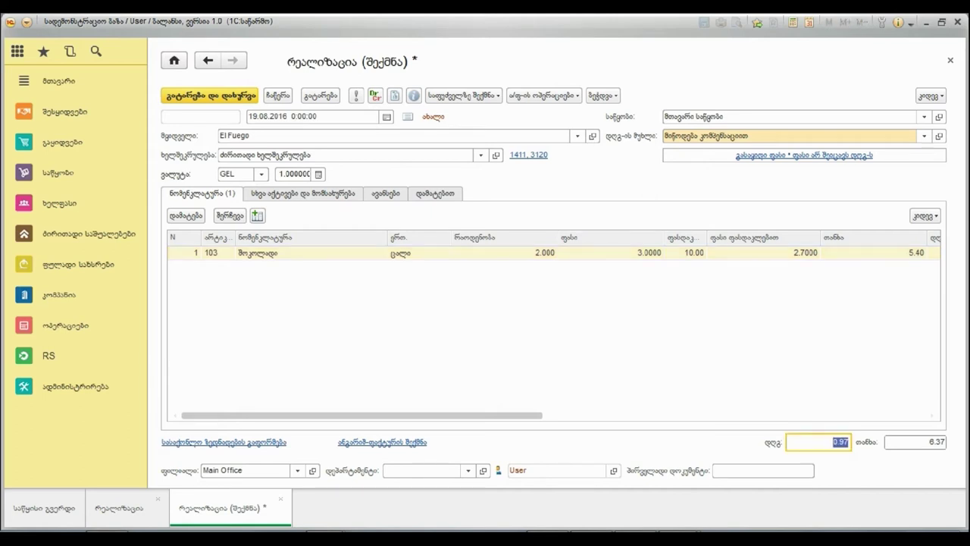
{"action": "left_click", "coordinate": [916, 442]}
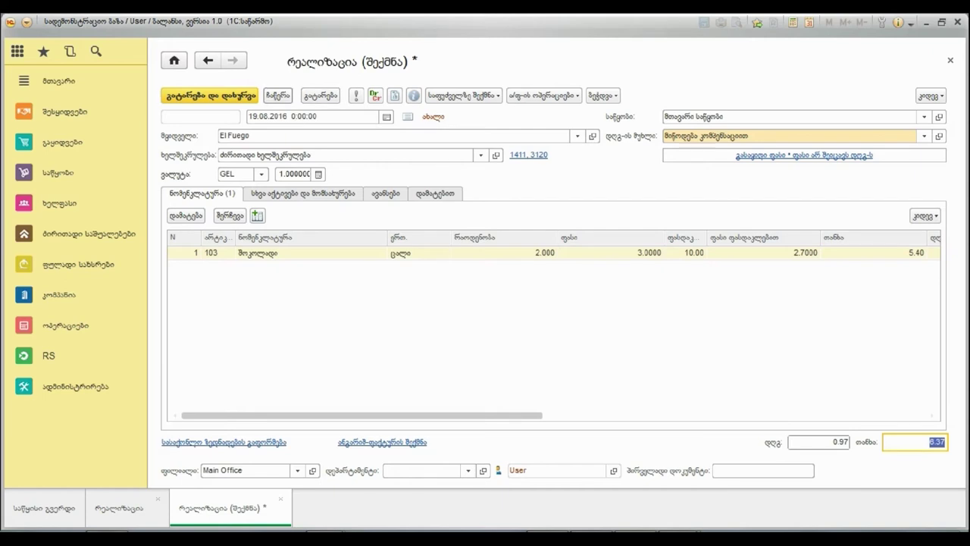
{"action": "left_click", "coordinate": [278, 96]}
View the new goods waybill and invoice forms based on the document, close both, and look through the available invoice operations
{"action": "left_click", "coordinate": [223, 442]}
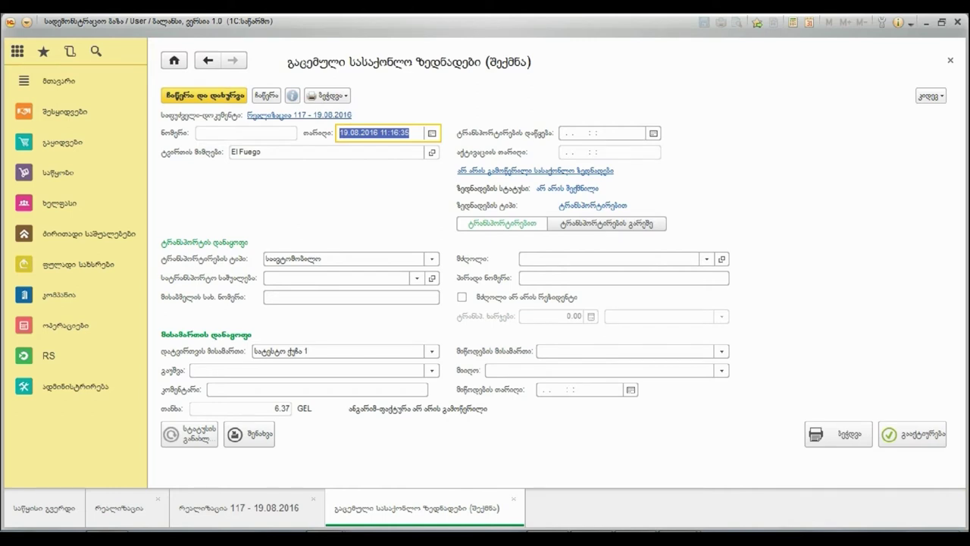
{"action": "key", "text": "Escape"}
{"action": "left_click", "coordinate": [382, 442]}
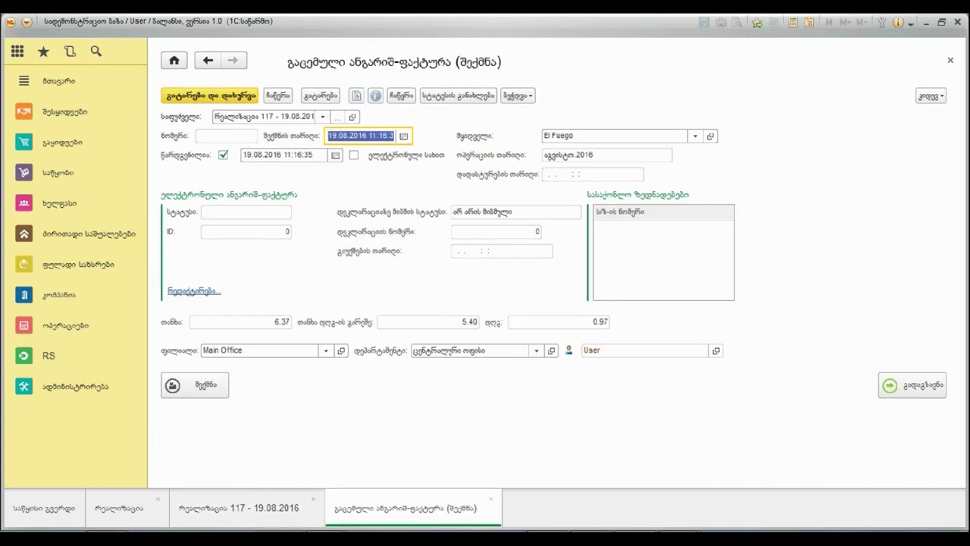
{"action": "key", "text": "Escape"}
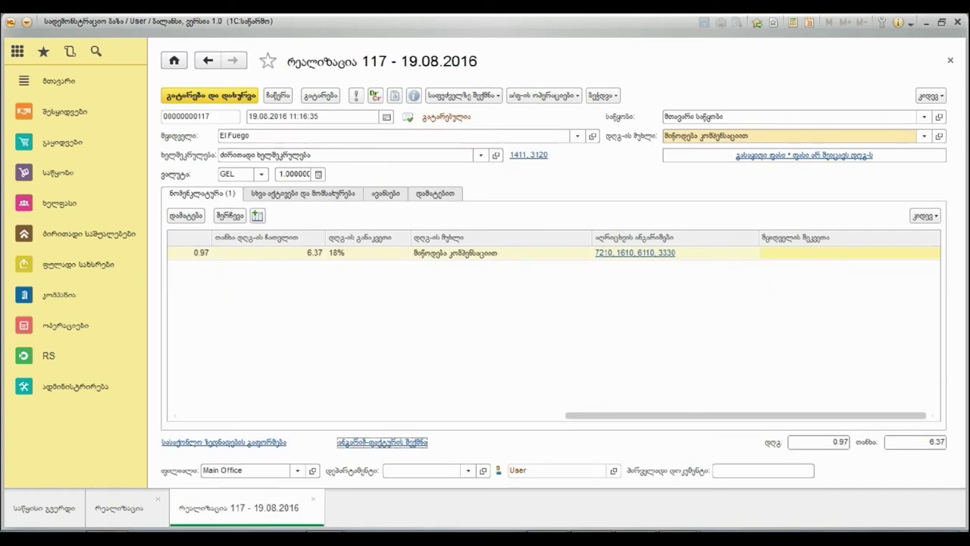
{"action": "left_click", "coordinate": [545, 96]}
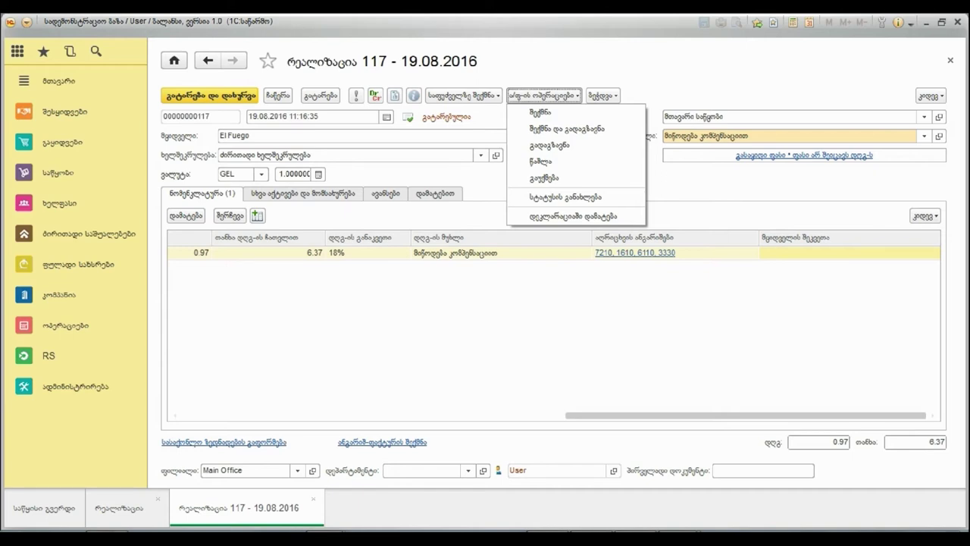
{"action": "key", "text": "Return"}
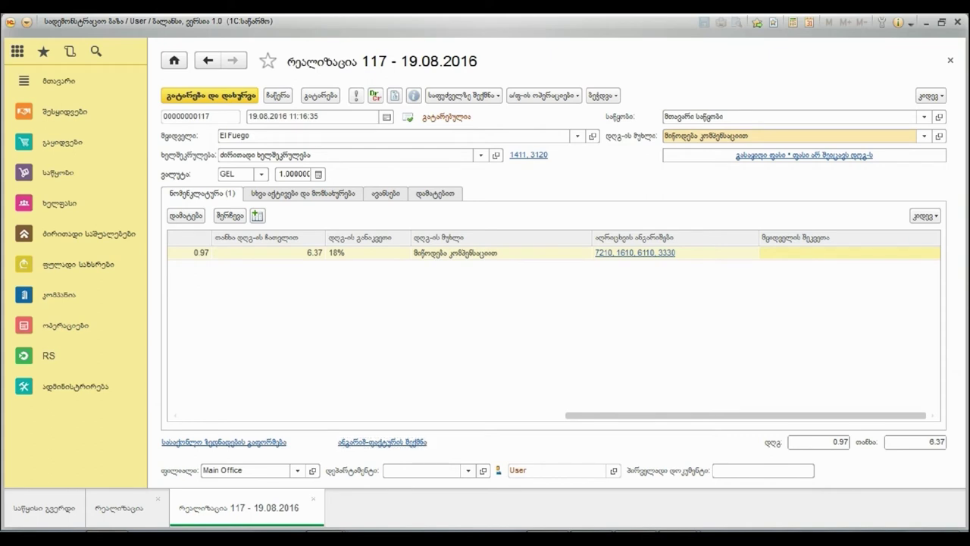
Look at the branch choices and set the document's department to გაყიდვების განყოფილება from the full list of departments
{"action": "left_click", "coordinate": [298, 470]}
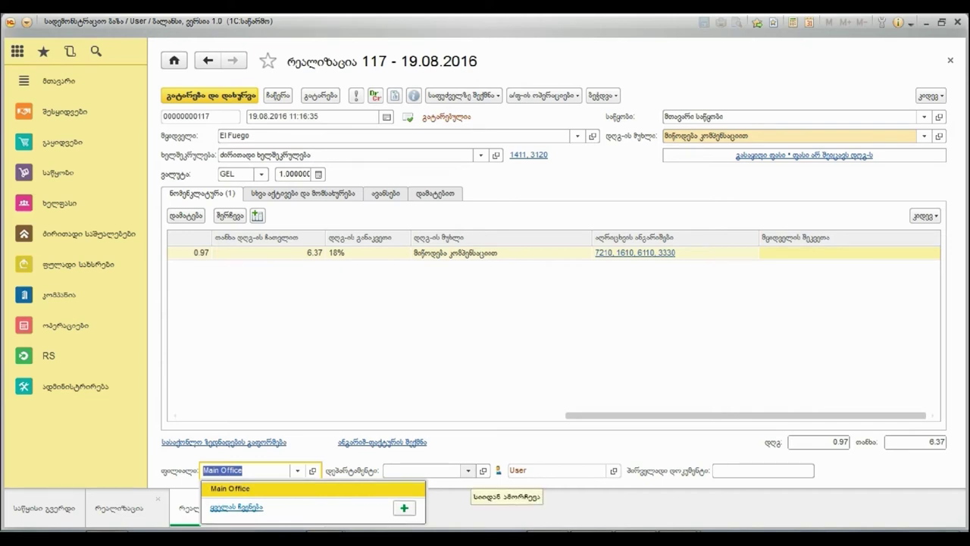
{"action": "left_click", "coordinate": [469, 471]}
{"action": "left_click", "coordinate": [469, 471]}
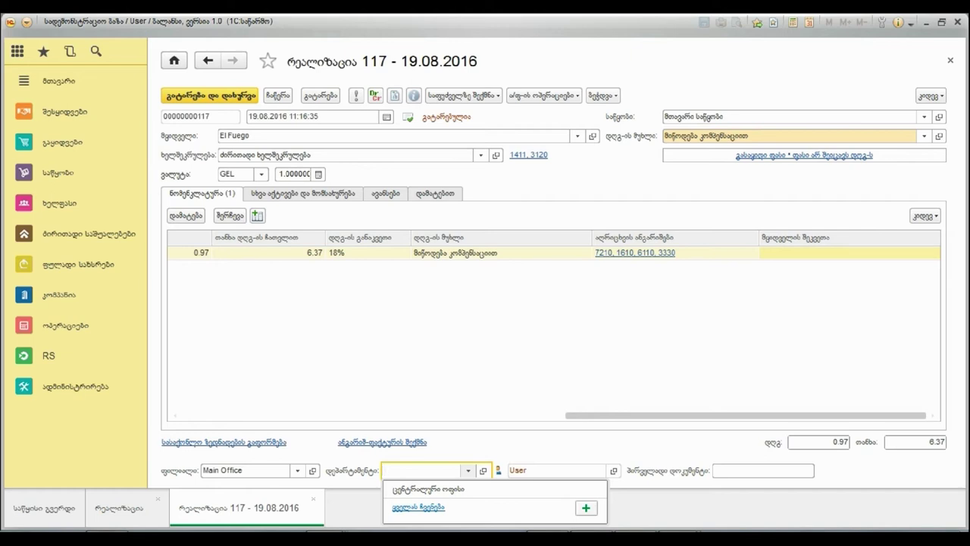
{"action": "key", "text": "Down"}
{"action": "left_click", "coordinate": [418, 508]}
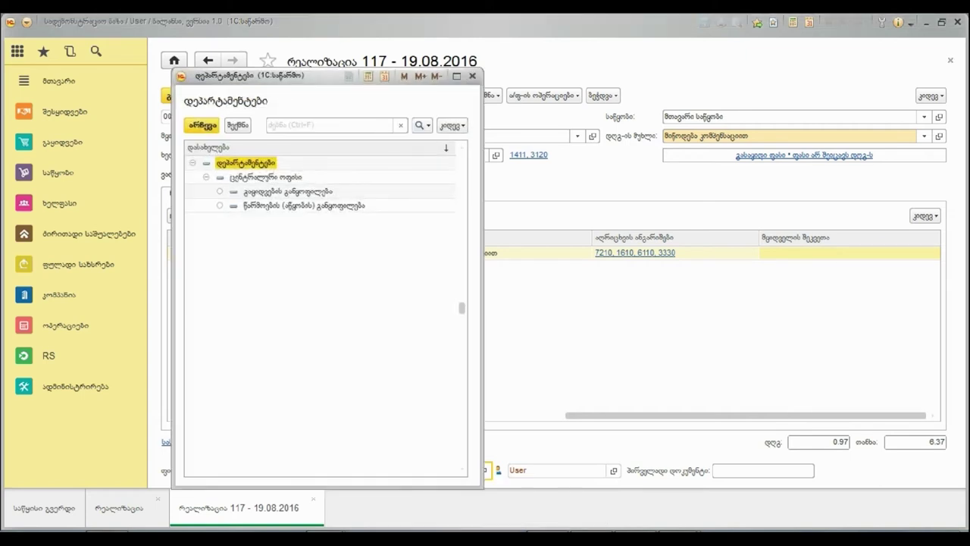
{"action": "key", "text": "Return"}
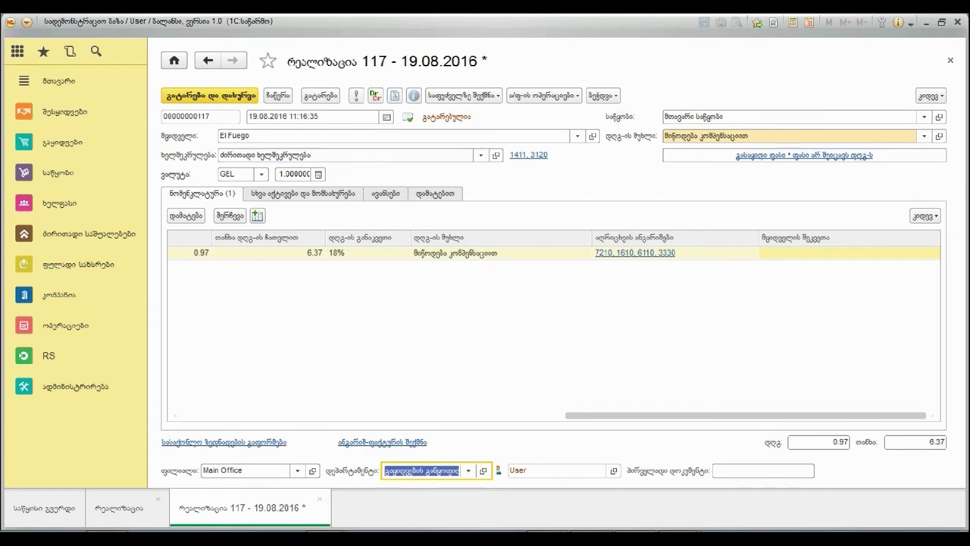
{"action": "key", "text": "Tab"}
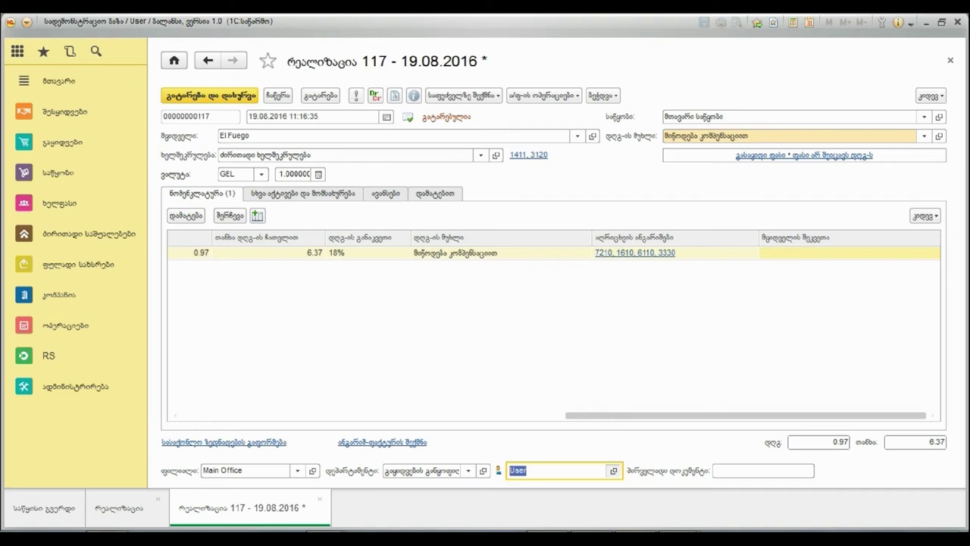
View the card of the document's responsible user, close it, and go to the პირველადი დოკუმენტი field
{"action": "left_click", "coordinate": [613, 471]}
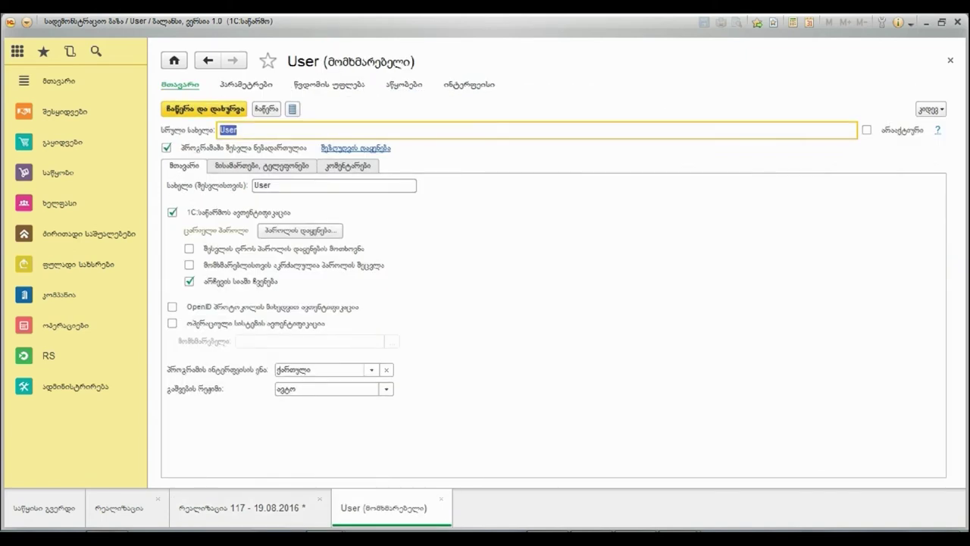
{"action": "key", "text": "Escape"}
{"action": "left_click", "coordinate": [764, 471]}
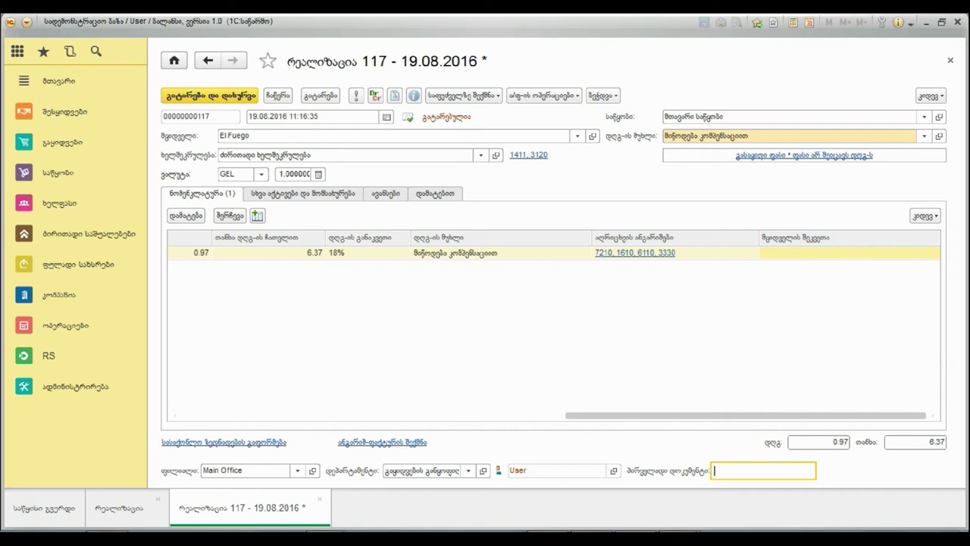
Post the document and examine its account entries in the posting journal
{"action": "left_click", "coordinate": [321, 95]}
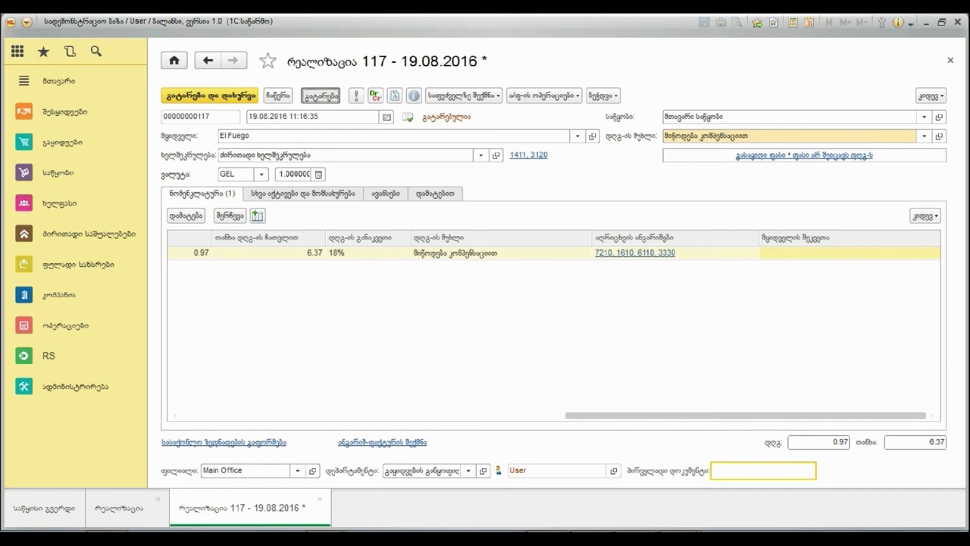
{"action": "left_click", "coordinate": [321, 95]}
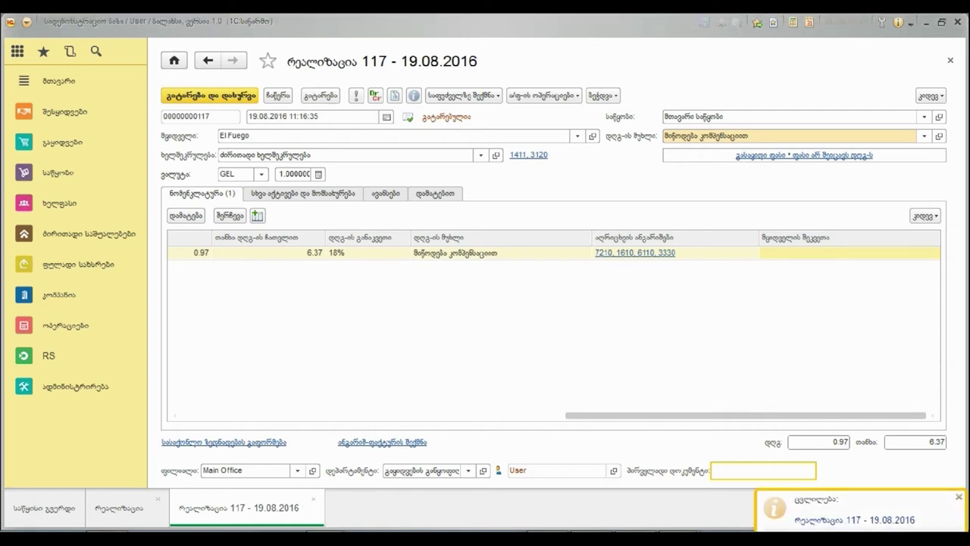
{"action": "left_click", "coordinate": [375, 96]}
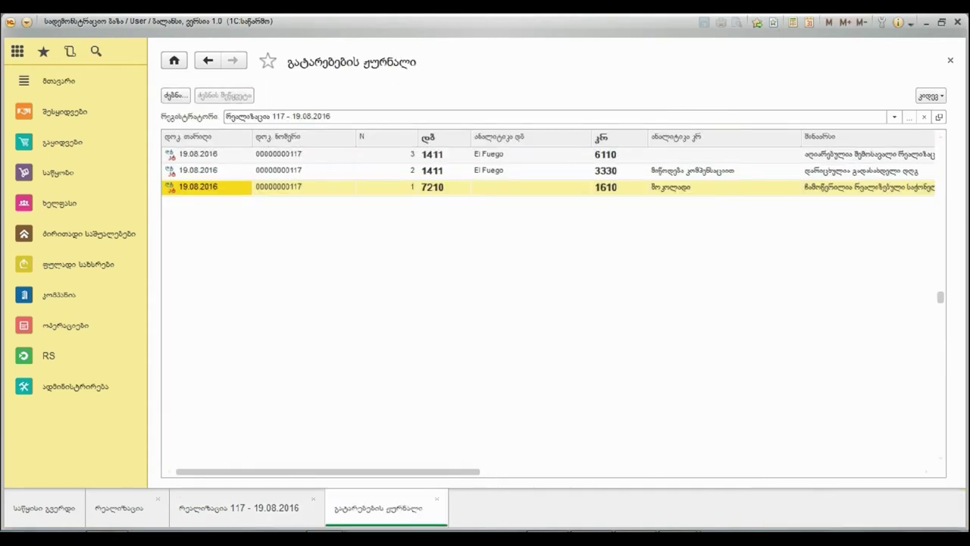
{"action": "left_click_drag", "start_coordinate": [328, 472], "coordinate": [389, 471]}
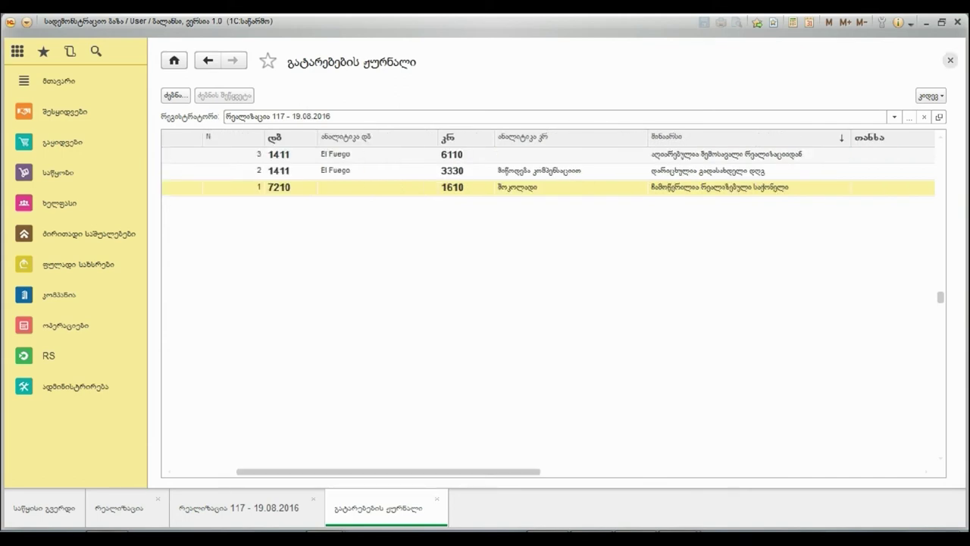
{"action": "left_click", "coordinate": [950, 60]}
Create a რეალიზაციის კორექტირება document based on the sale with the operation type დაბრუნება
{"action": "left_click", "coordinate": [463, 96]}
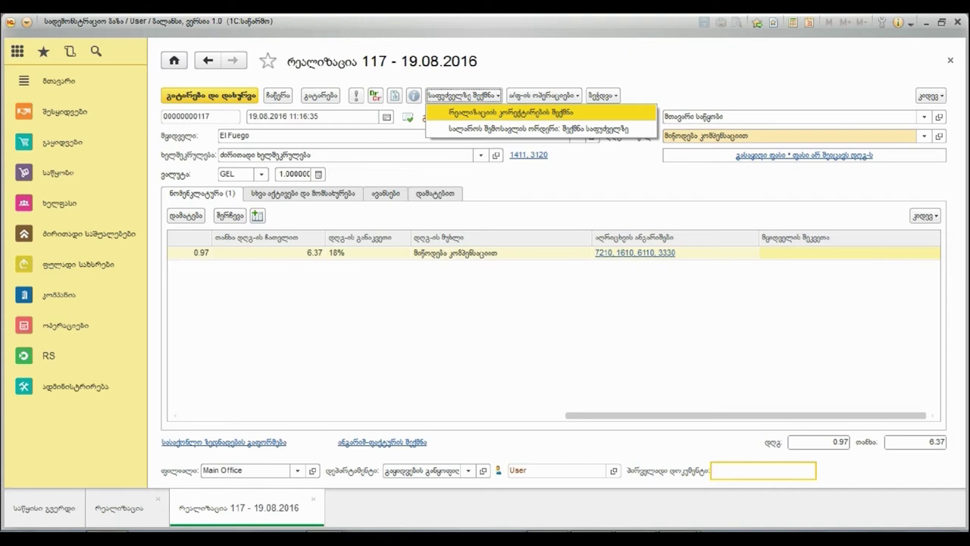
{"action": "left_click", "coordinate": [511, 112]}
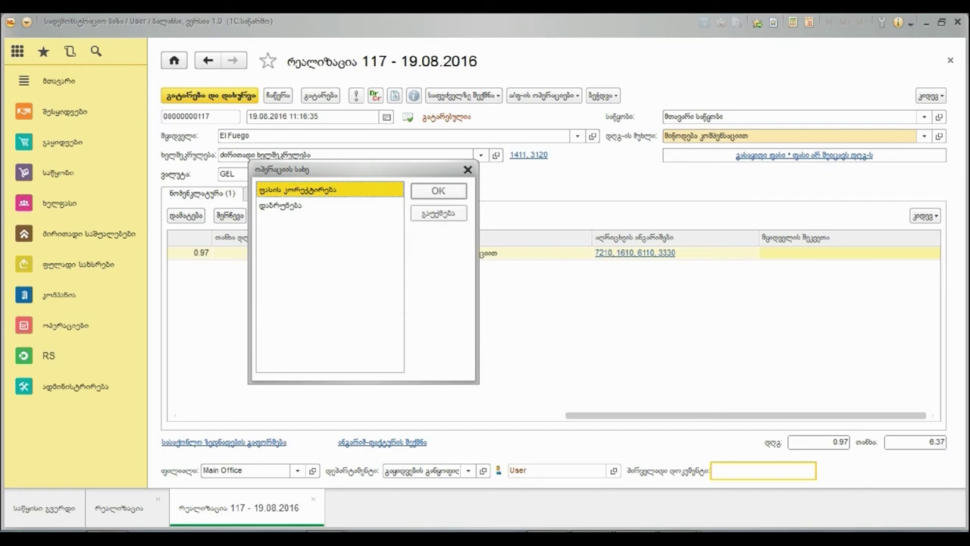
{"action": "key", "text": "Down"}
{"action": "key", "text": "Return"}
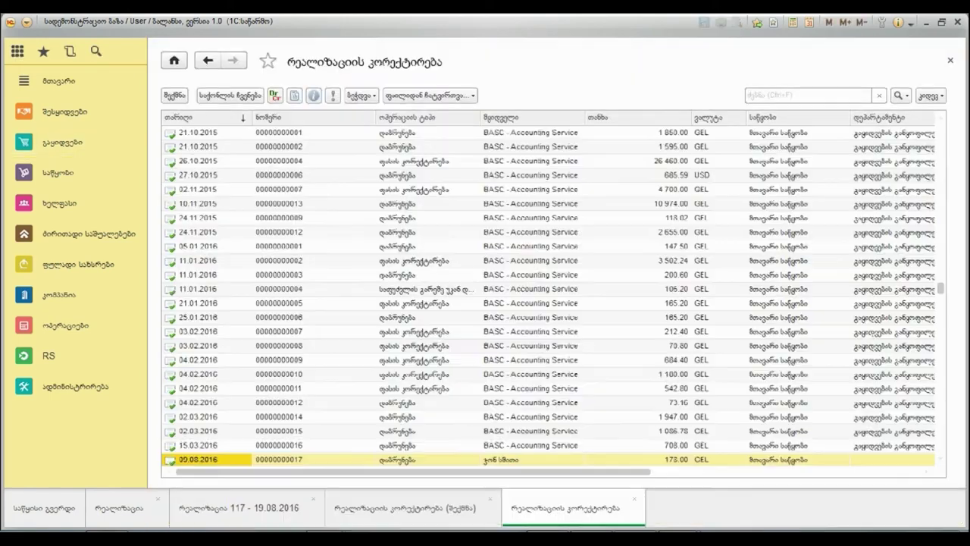
Create another correction from the რეალიზაციის კორექტირება list and choose რეალიზაცია 117 as its base document
{"action": "left_click", "coordinate": [175, 96]}
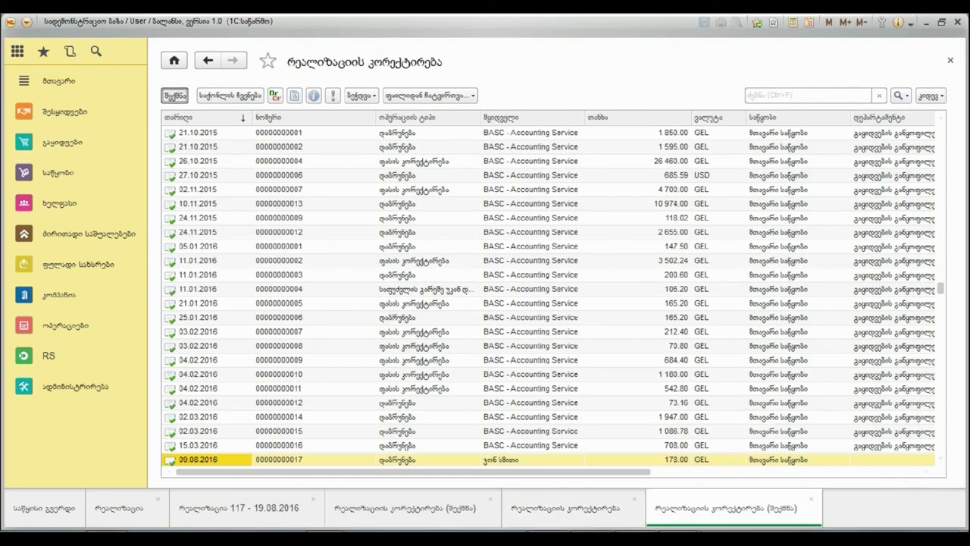
{"action": "left_click", "coordinate": [265, 115]}
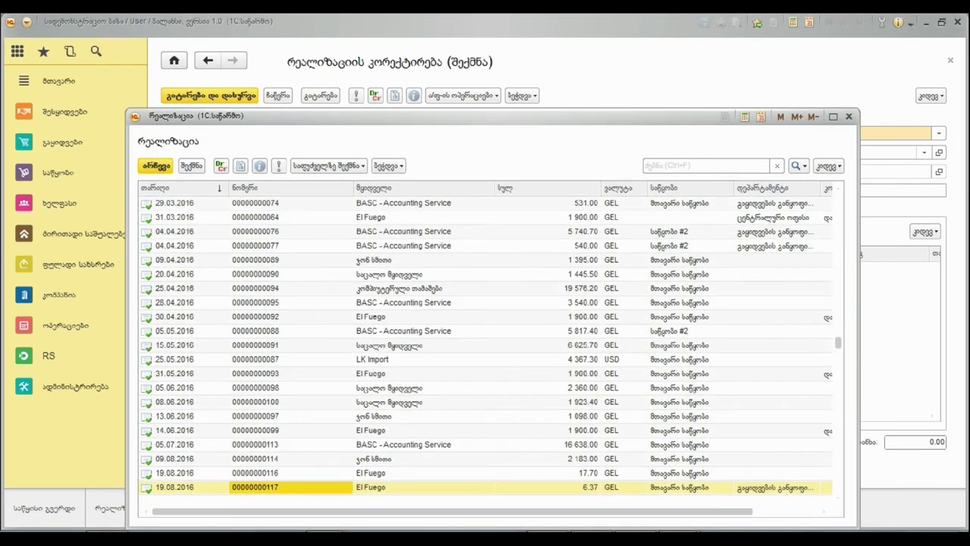
{"action": "double_click", "coordinate": [254, 487]}
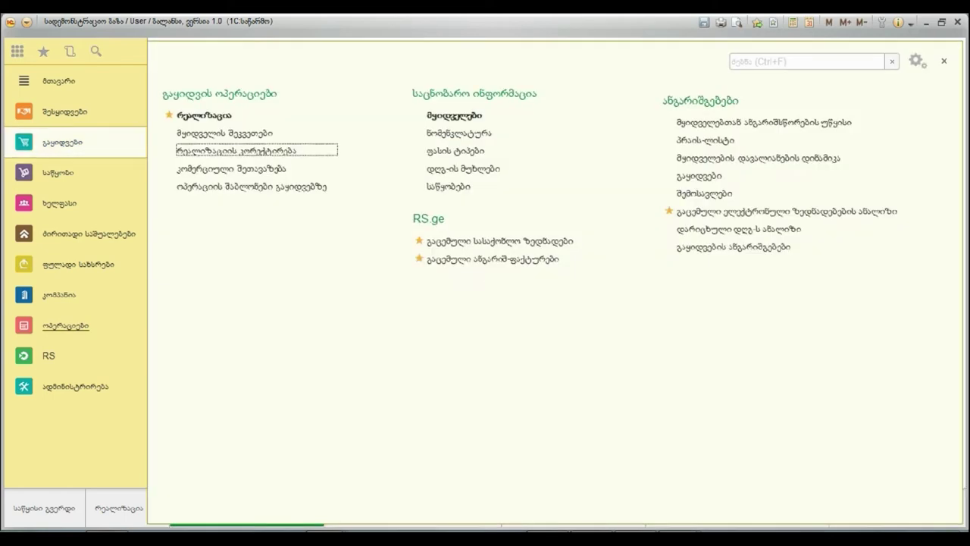
Start a new სტორნო document from the list of reversal operations
{"action": "left_click", "coordinate": [64, 325]}
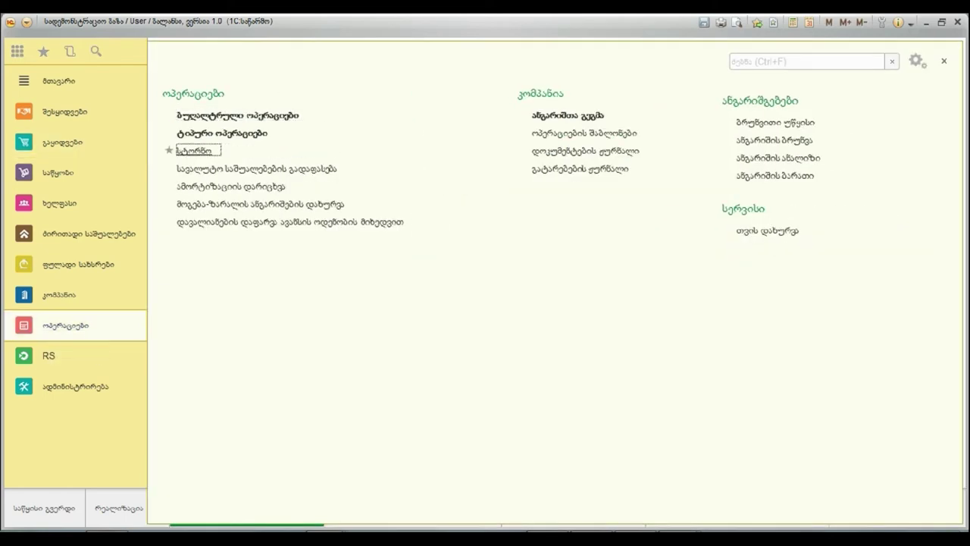
{"action": "key", "text": "Return"}
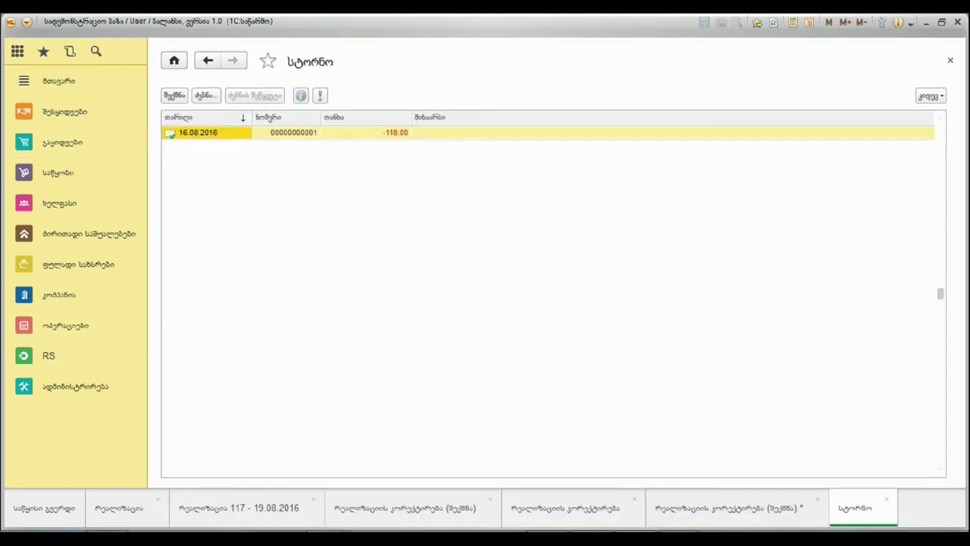
{"action": "left_click", "coordinate": [174, 96]}
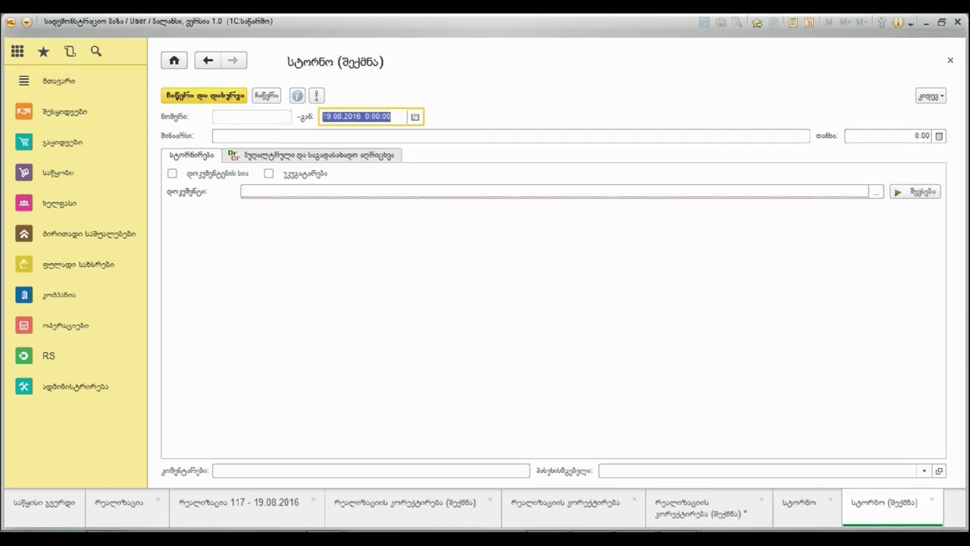
Choose the document type რეალიზაცია and pick sale 117 as the document to reverse, filling in its entries
{"action": "left_click", "coordinate": [877, 192]}
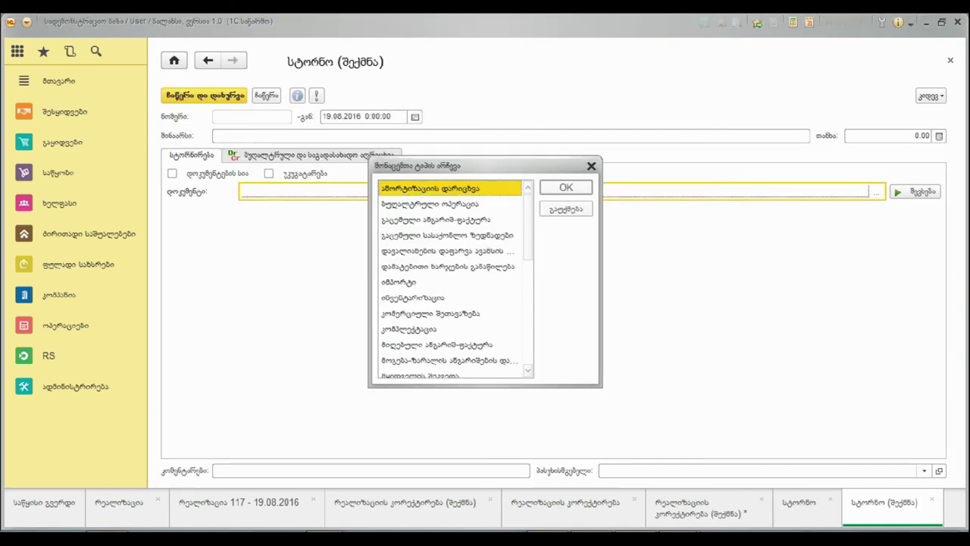
{"action": "left_click_drag", "start_coordinate": [528, 228], "coordinate": [528, 284]}
{"action": "left_click", "coordinate": [433, 282]}
{"action": "key", "text": "Return"}
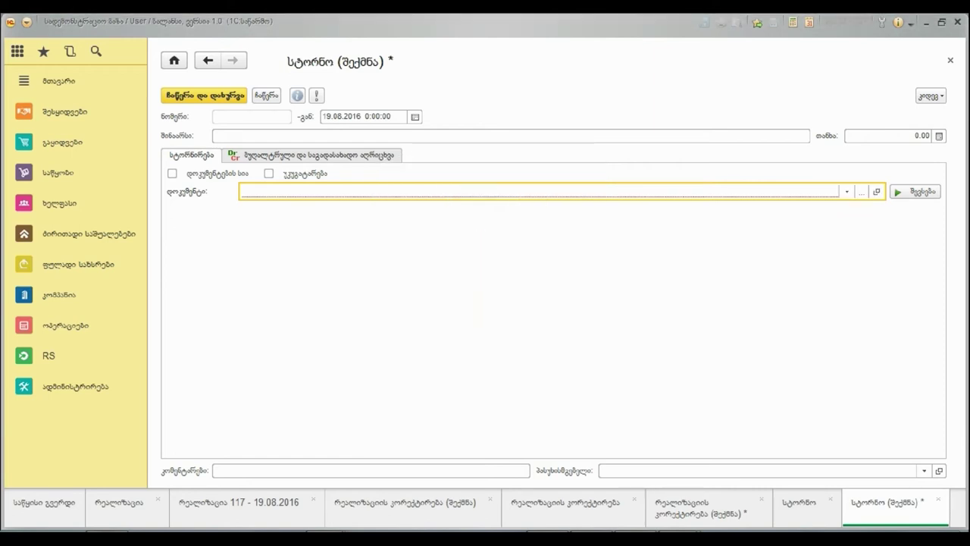
{"action": "left_click", "coordinate": [862, 191]}
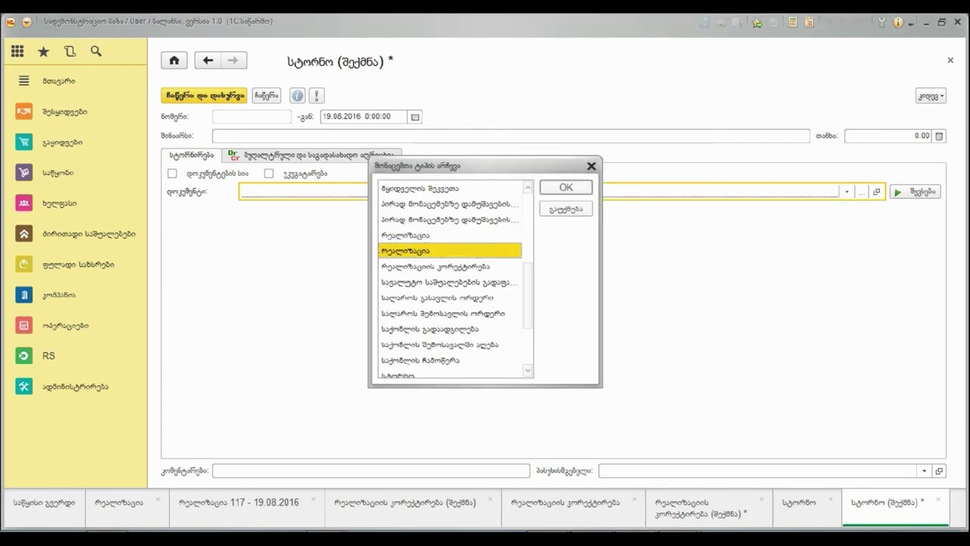
{"action": "left_click", "coordinate": [432, 235]}
{"action": "key", "text": "Return"}
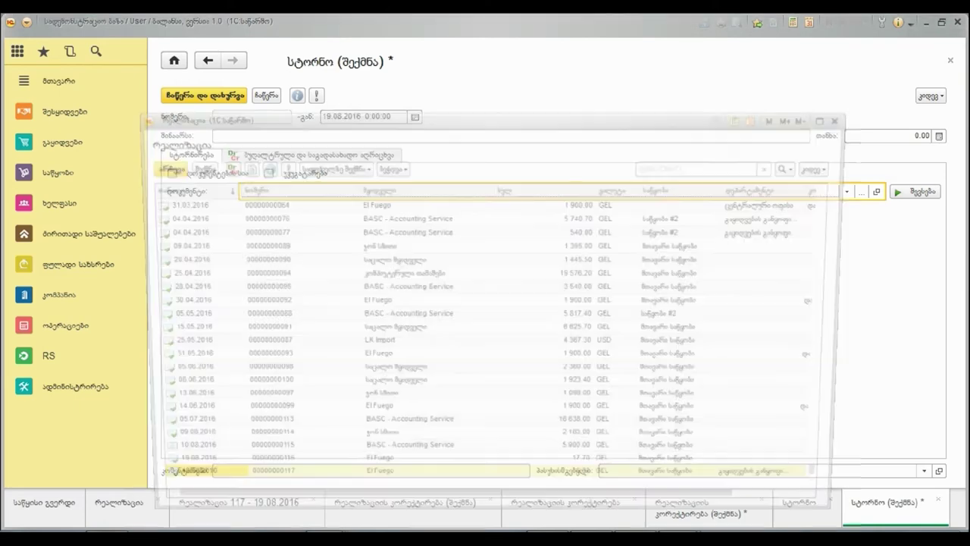
{"action": "key", "text": "Return"}
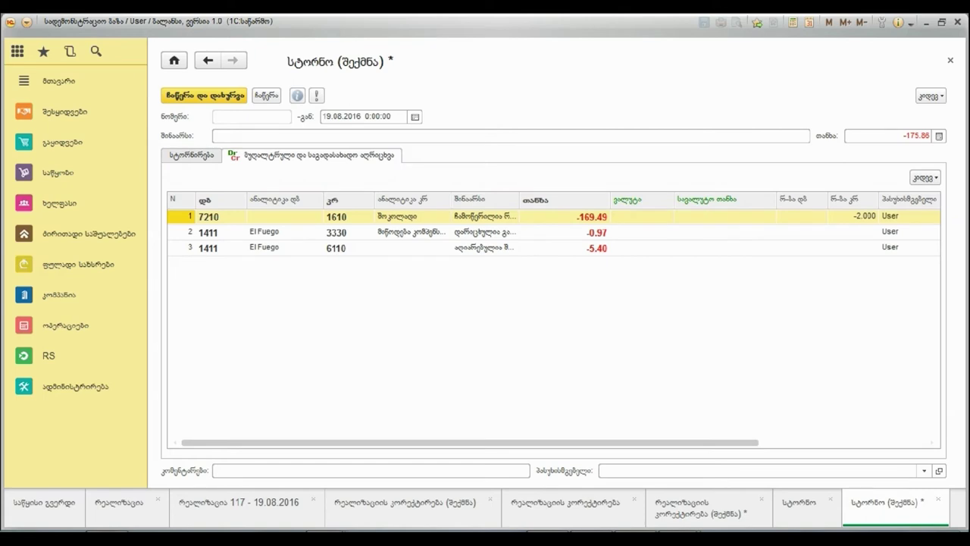
Examine the reversing account entries, discard the unsaved სტორნო document and close the სტორნო list
{"action": "mouse_move", "coordinate": [576, 443]}
{"action": "left_mouse_down"}
{"action": "mouse_move", "coordinate": [743, 443]}
{"action": "mouse_move", "coordinate": [576, 443]}
{"action": "left_mouse_up"}
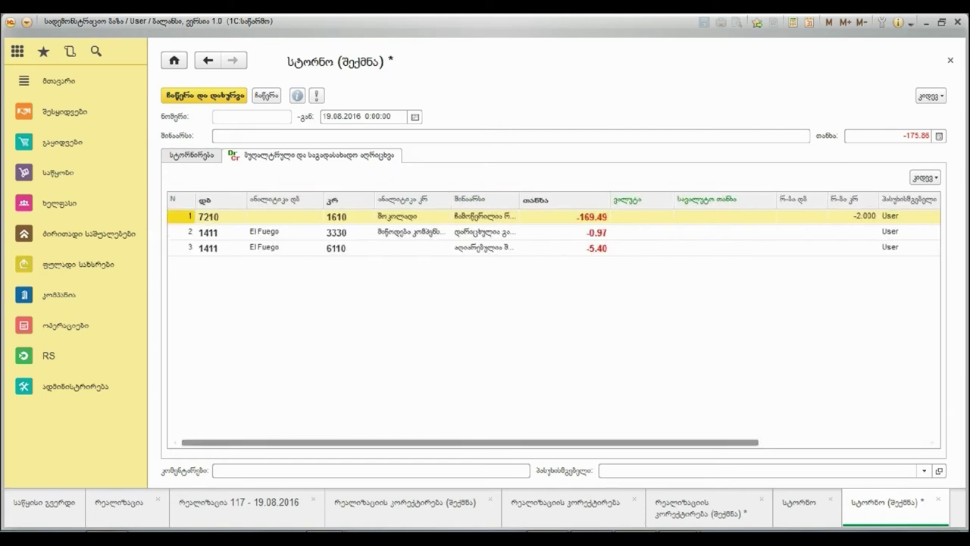
{"action": "left_click", "coordinate": [950, 61]}
{"action": "left_click", "coordinate": [483, 291]}
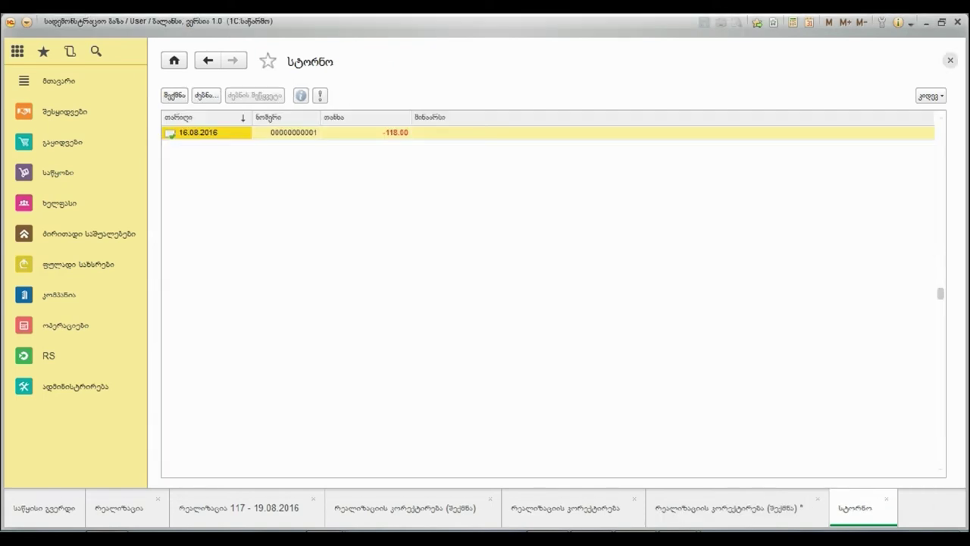
{"action": "key", "text": "Escape"}
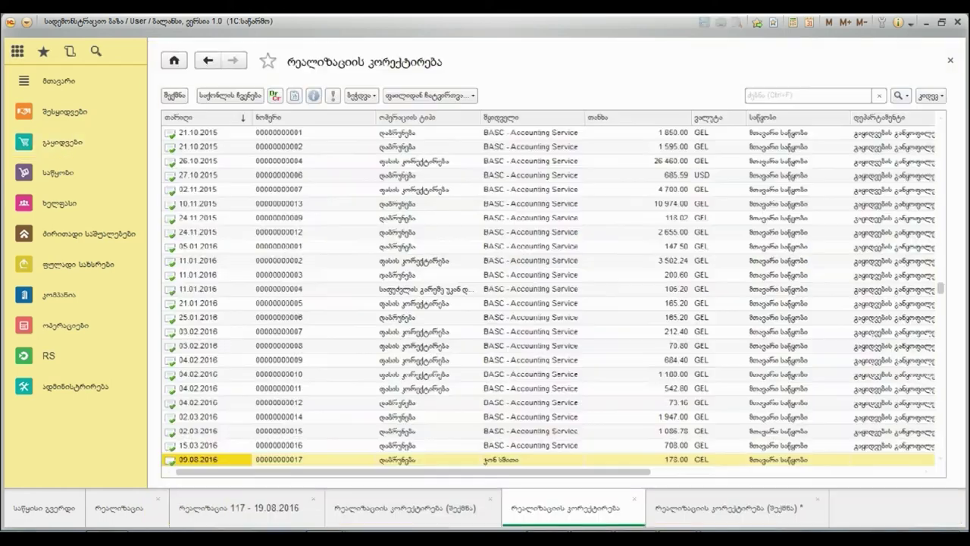
Create a new რეალიზაციის კორექტირება document and set its operation type to ფასის კორექტირება
{"action": "key", "text": "Insert"}
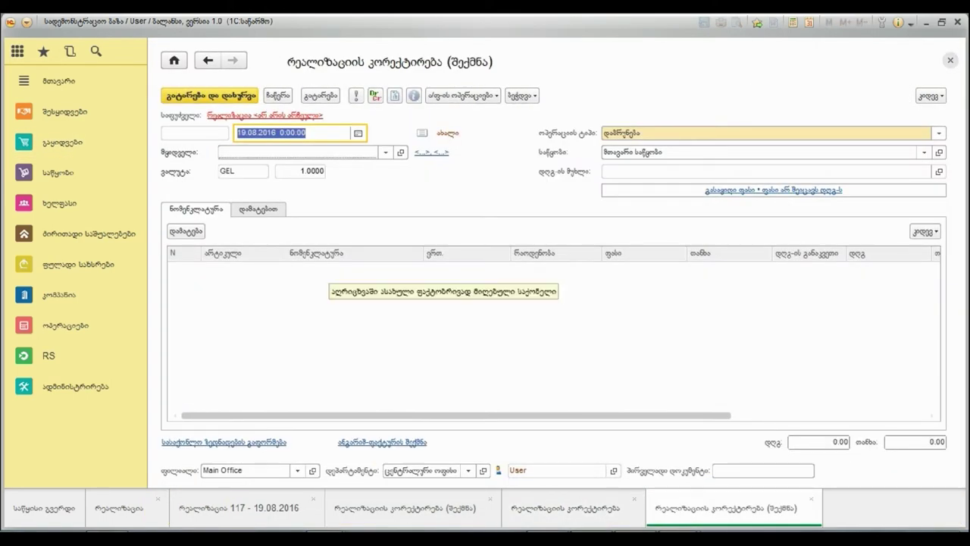
{"action": "left_click", "coordinate": [939, 133]}
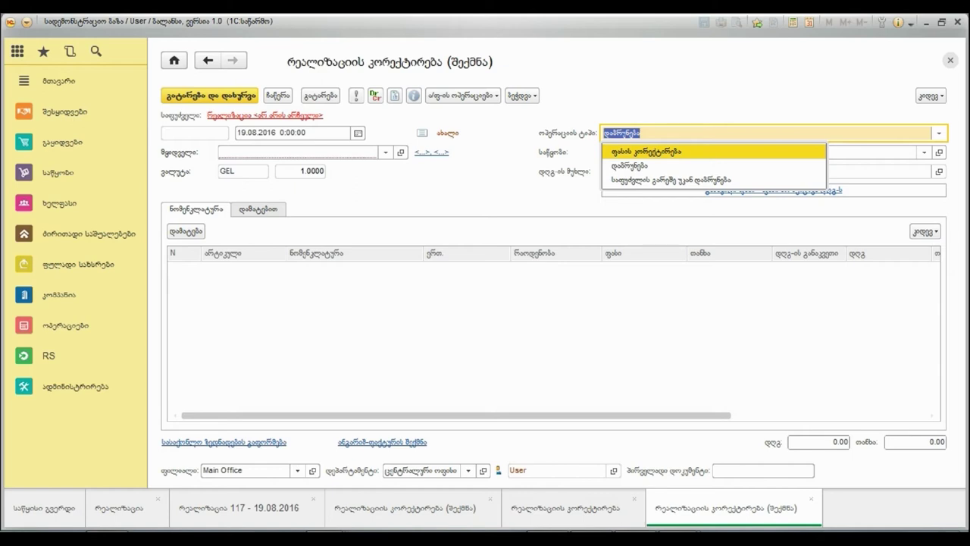
{"action": "key", "text": "Return"}
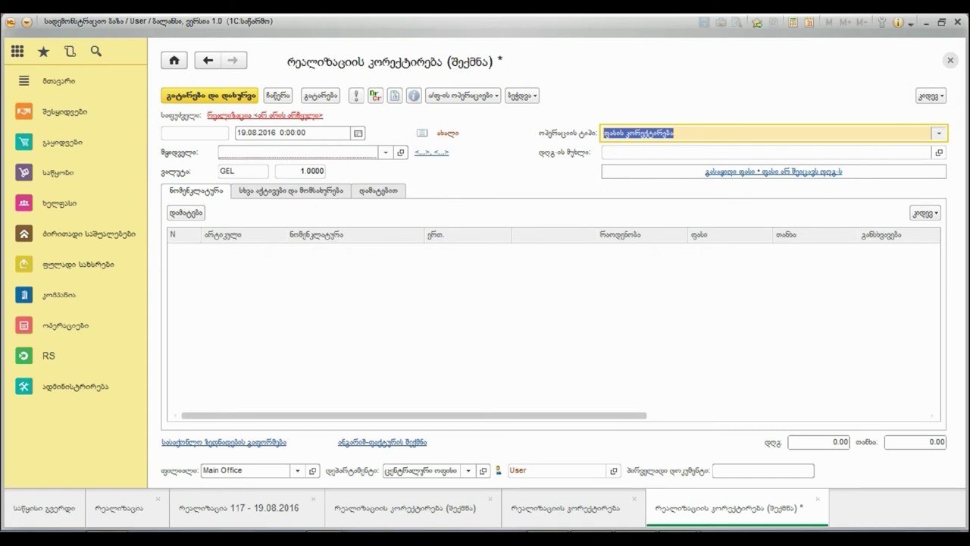
Switch the operation type to დაბრუნება and from there to საფუძვლის გარეშე უკან დაბრუნება
{"action": "left_click", "coordinate": [940, 134]}
{"action": "left_click", "coordinate": [682, 165]}
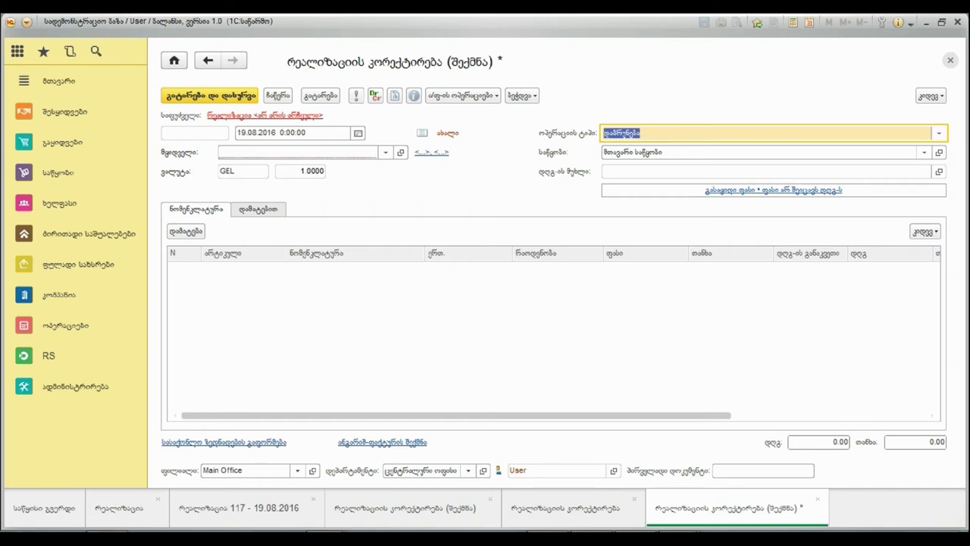
{"action": "left_click", "coordinate": [940, 133]}
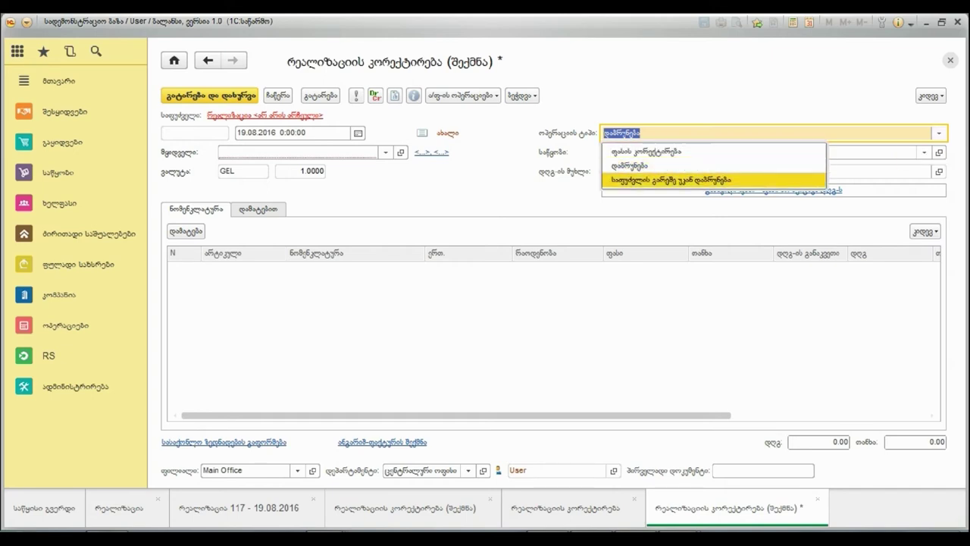
{"action": "key", "text": "Return"}
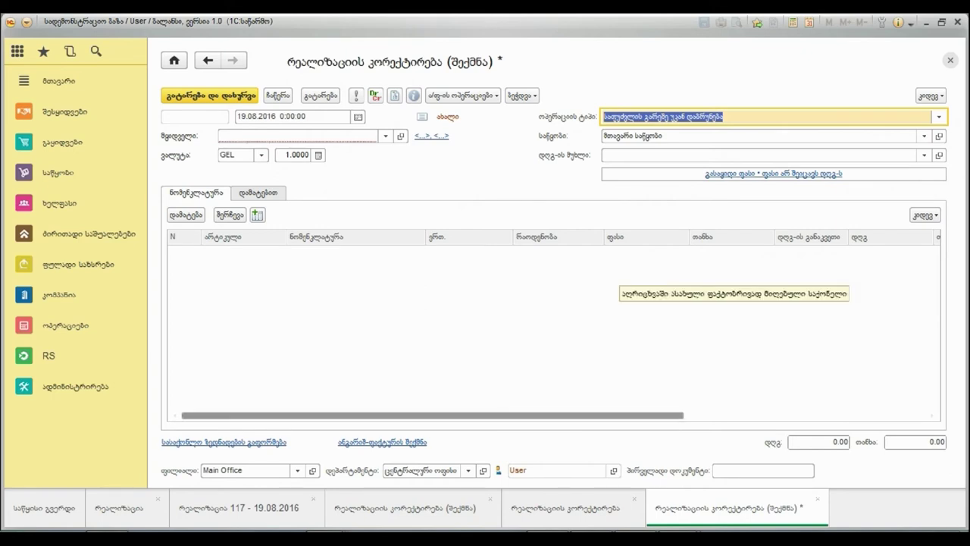
{"action": "left_click", "coordinate": [620, 273]}
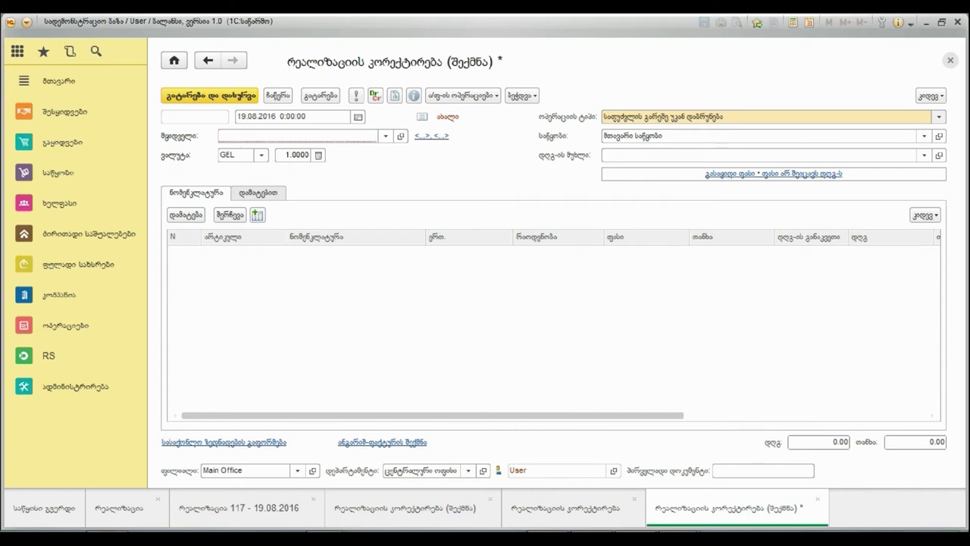
Set the operation type back to დაბრუნება and choose რეალიზაცია 117 as the correction's base document
{"action": "left_click", "coordinate": [939, 117]}
{"action": "key", "text": "Return"}
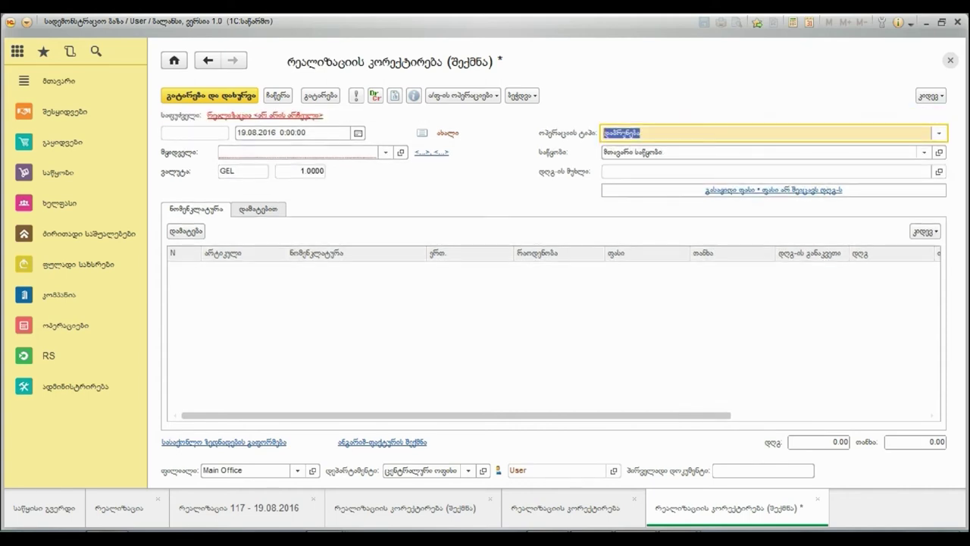
{"action": "left_click", "coordinate": [266, 116]}
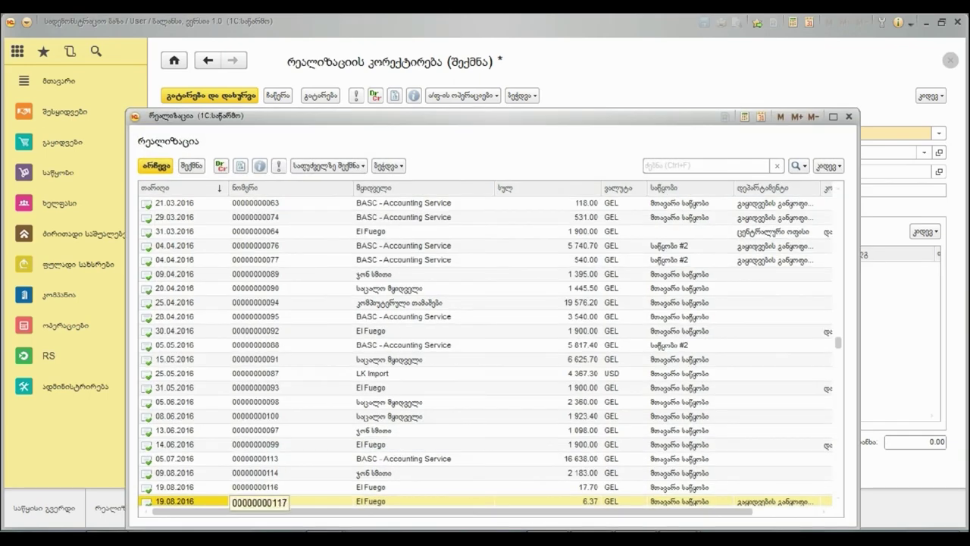
{"action": "double_click", "coordinate": [255, 502]}
Set the operation type to საფუძვლის გარეშე უკან დაბრუნება and choose El Fuego as the buyer
{"action": "left_click", "coordinate": [939, 134]}
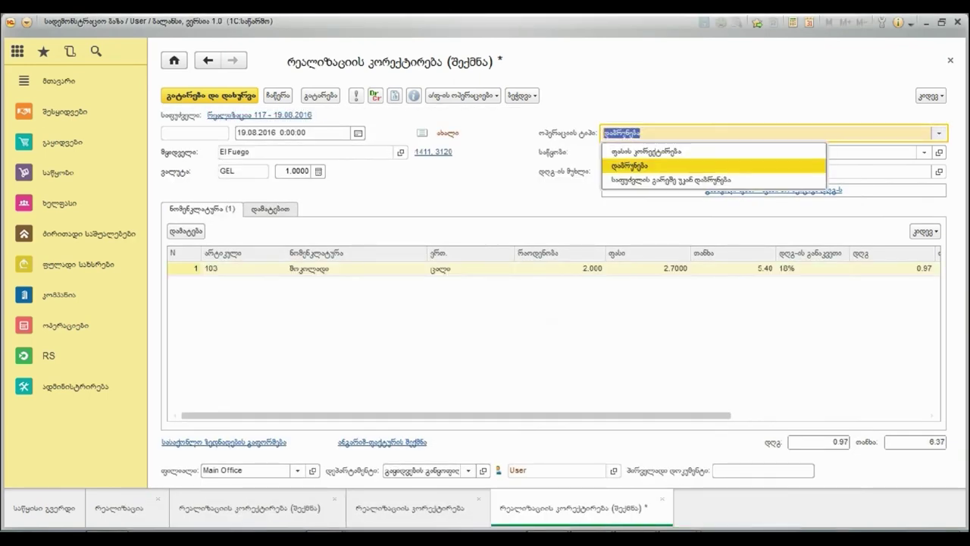
{"action": "key", "text": "Return"}
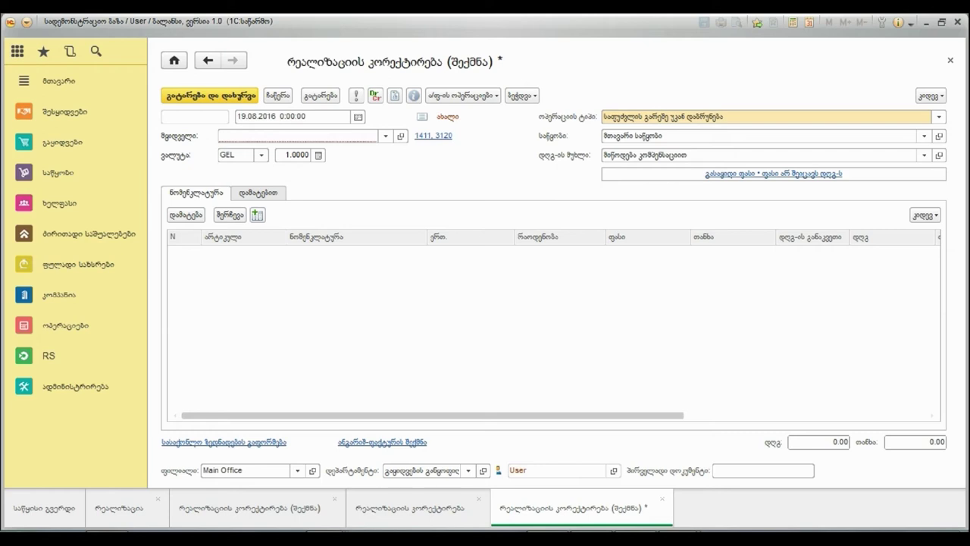
{"action": "left_click", "coordinate": [385, 137]}
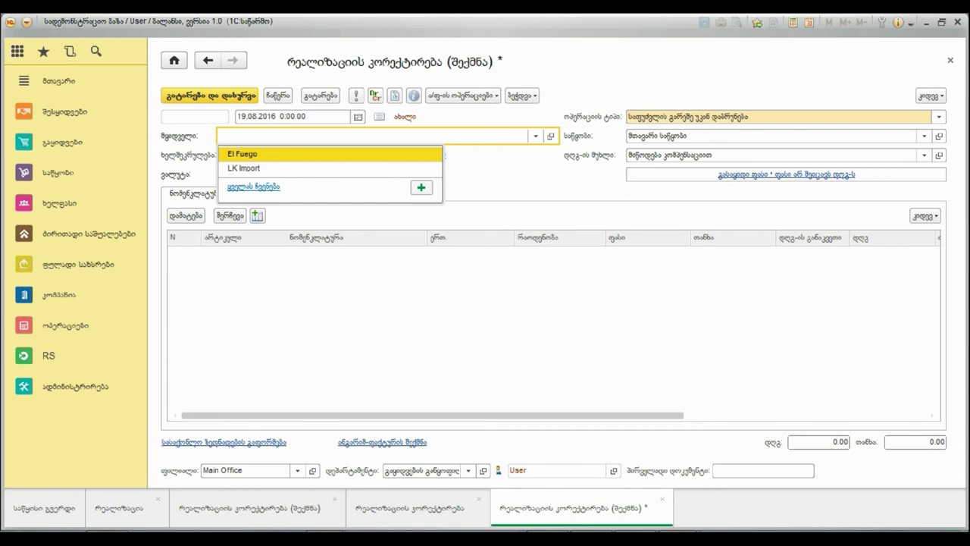
{"action": "key", "text": "Return"}
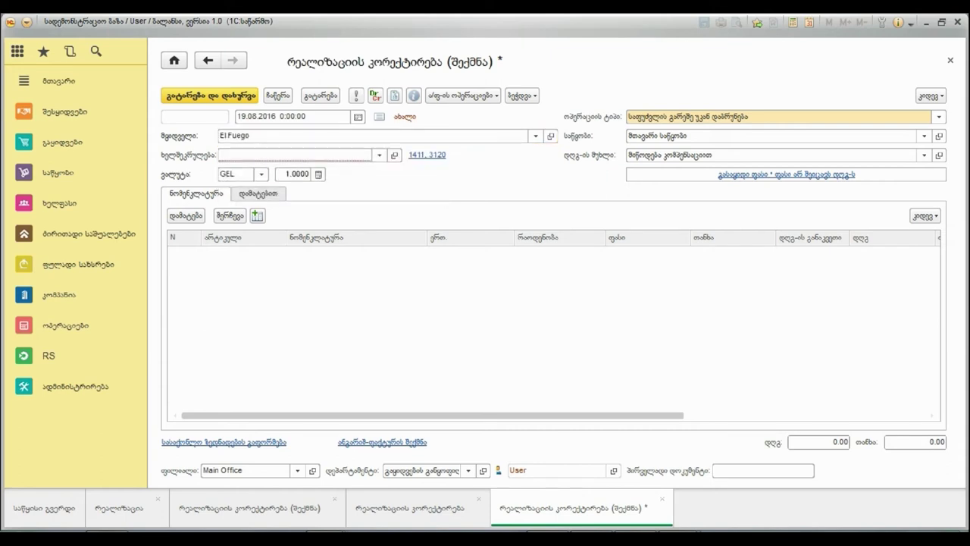
Choose ძირითადი ხელშეკრულება as the buyer's contract
{"action": "left_click", "coordinate": [380, 155]}
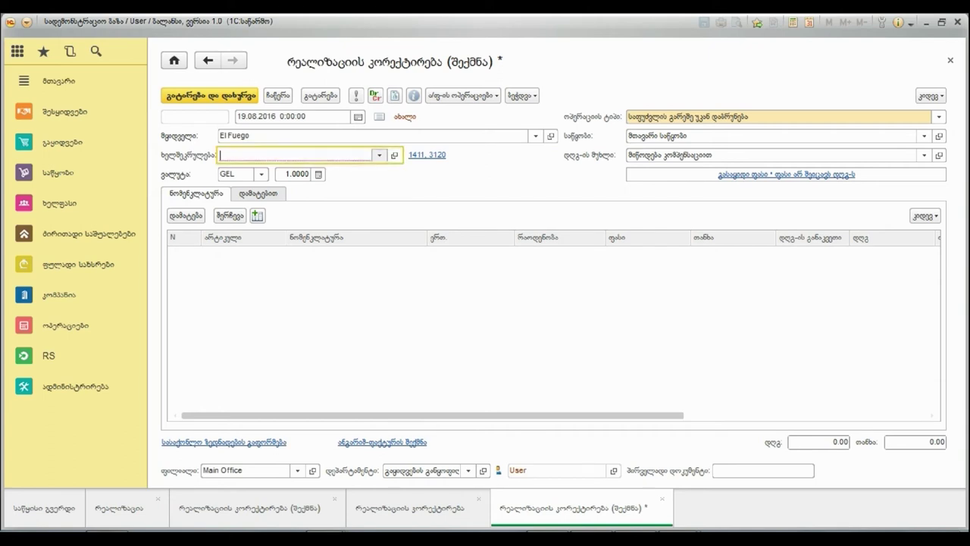
{"action": "left_click", "coordinate": [254, 223]}
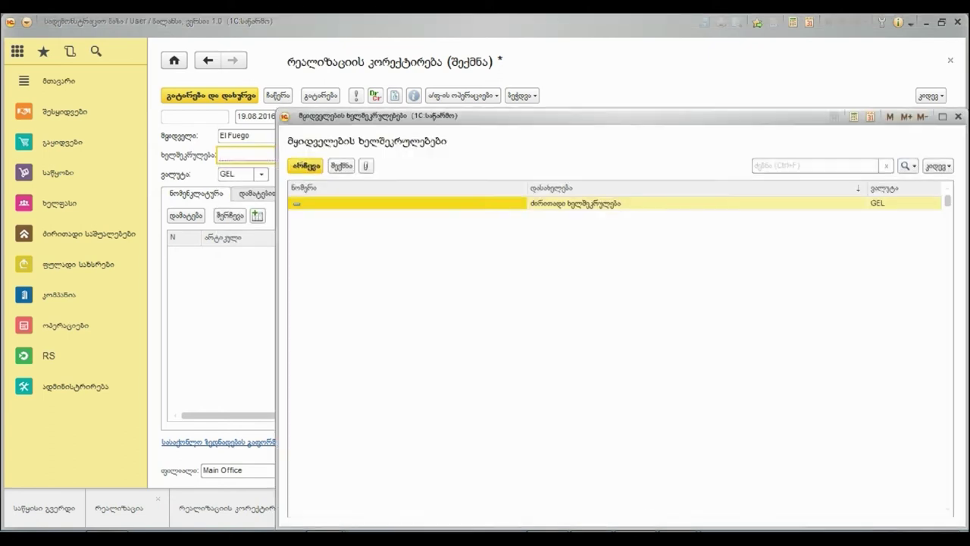
{"action": "left_click", "coordinate": [306, 166]}
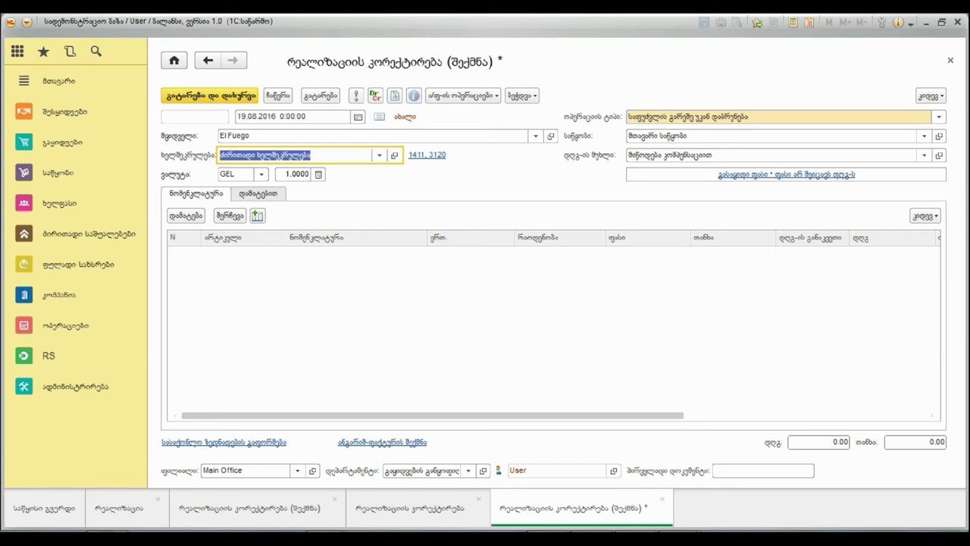
Review the buyer and advance settlement accounts and accept them as they are
{"action": "left_click", "coordinate": [427, 154]}
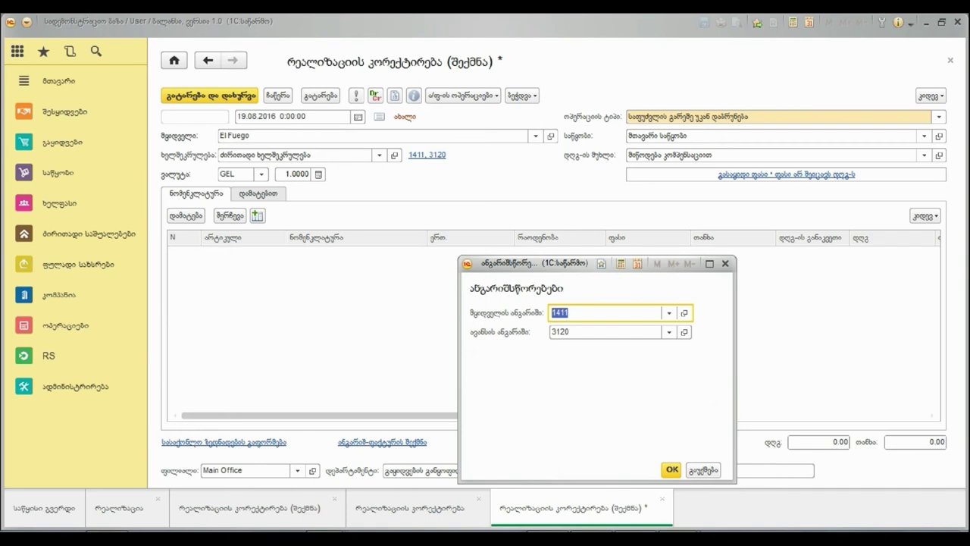
{"action": "left_click", "coordinate": [671, 469]}
{"action": "key", "text": "Return"}
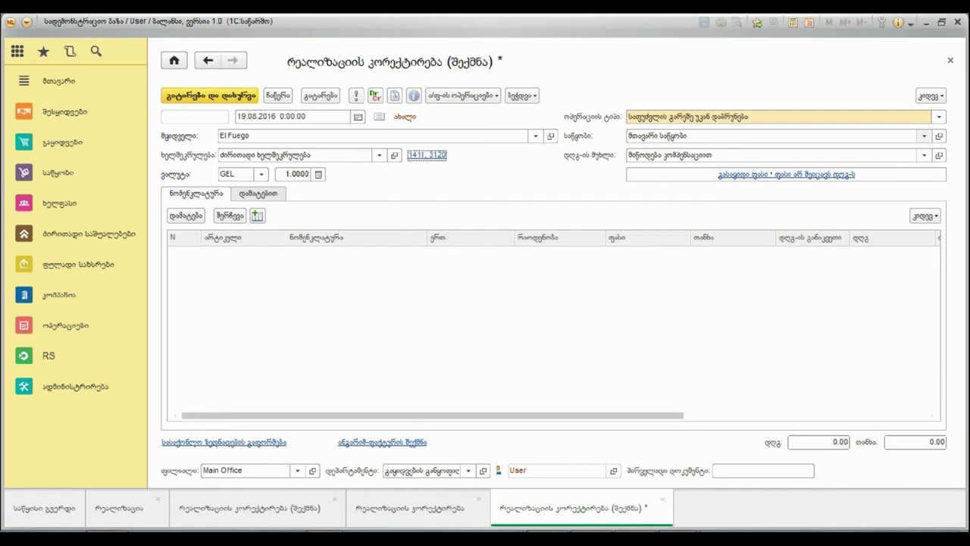
Look through the available warehouses and the list of დღგ-ის მუხლები without choosing another entry
{"action": "left_click", "coordinate": [925, 137]}
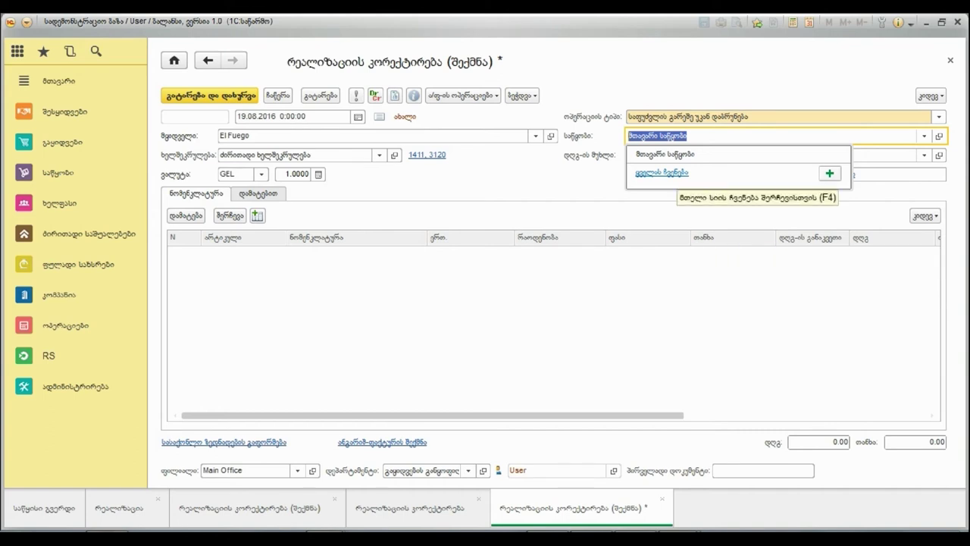
{"action": "left_click", "coordinate": [673, 173]}
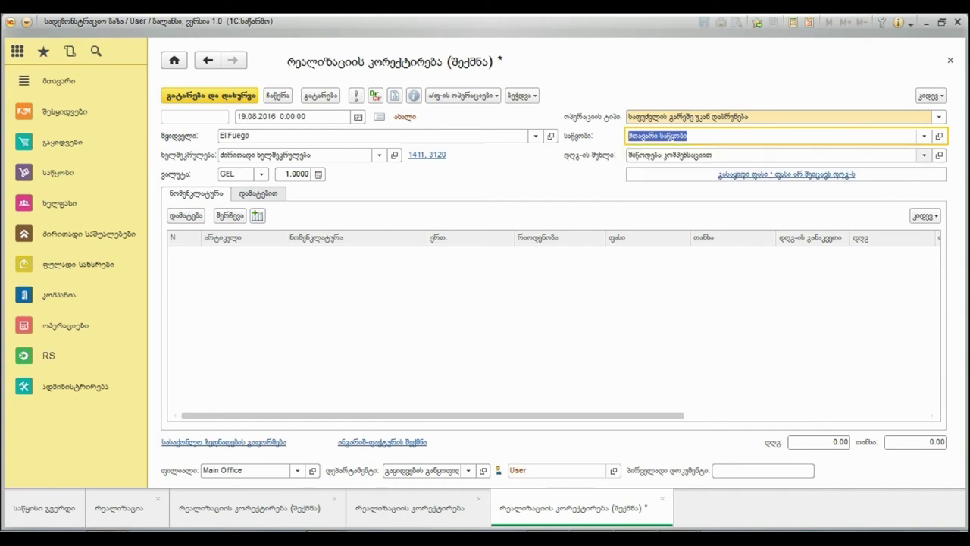
{"action": "left_click", "coordinate": [924, 156]}
{"action": "left_click", "coordinate": [662, 207]}
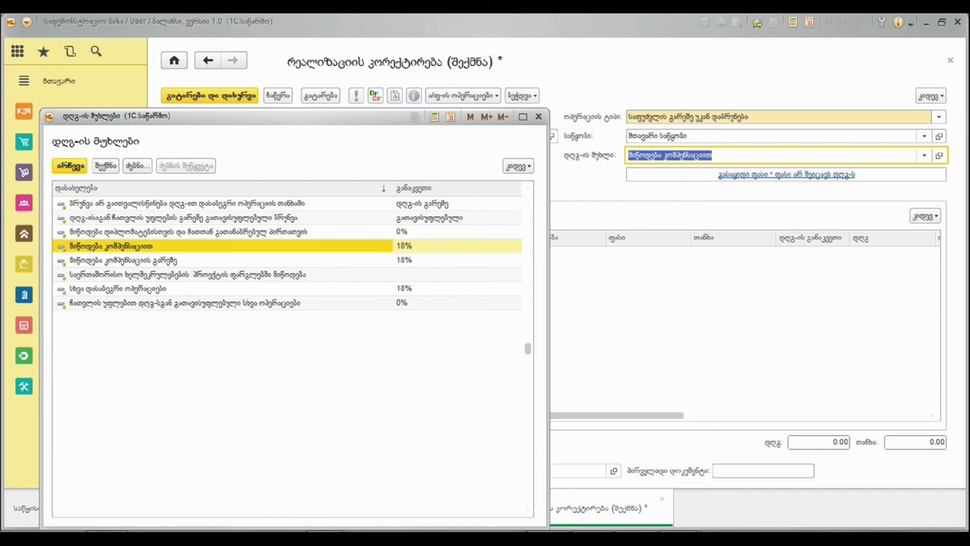
{"action": "left_click", "coordinate": [538, 116]}
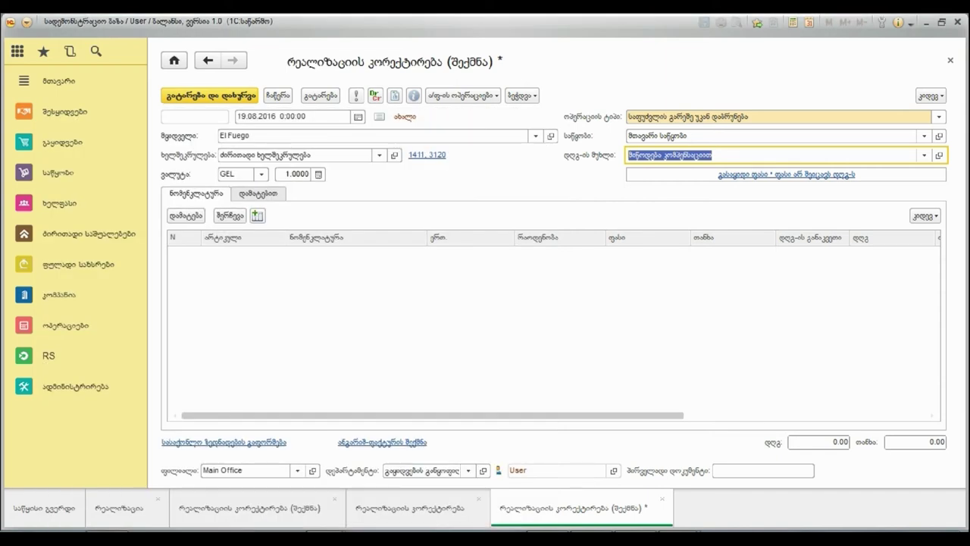
Clear the document's price type and set its prices to include VAT (ფასი შეიცავს დღგ-ს)
{"action": "left_click", "coordinate": [787, 175]}
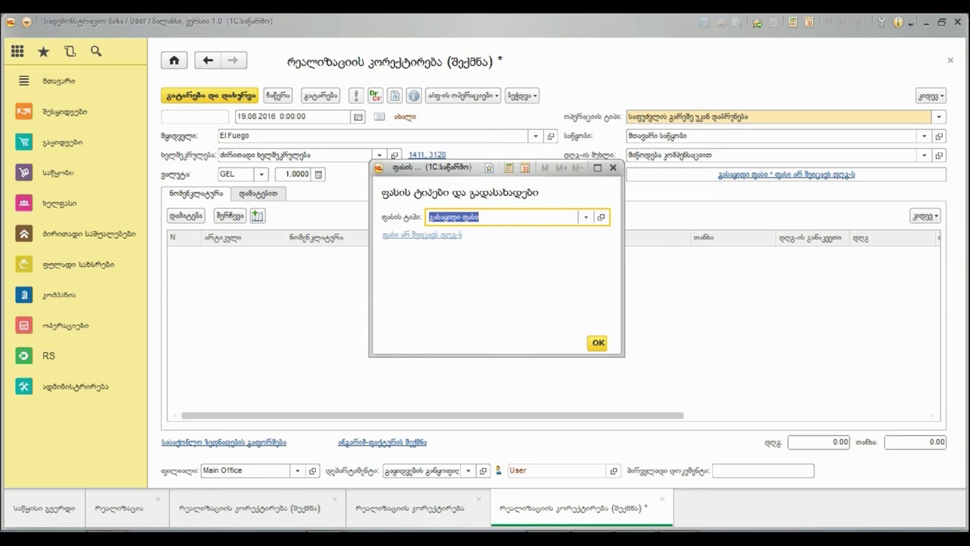
{"action": "key", "text": "BackSpace"}
{"action": "left_click", "coordinate": [598, 342]}
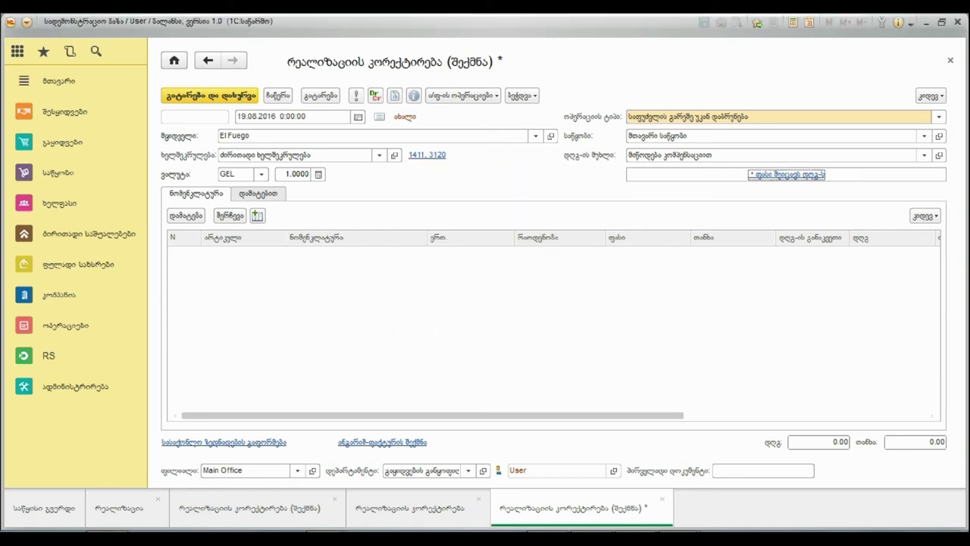
Set the document's prices to exclude VAT (ფასი არ შეიცავს დღგ-ს) and choose გასაყიდი ფასი as the price type
{"action": "left_click", "coordinate": [787, 174]}
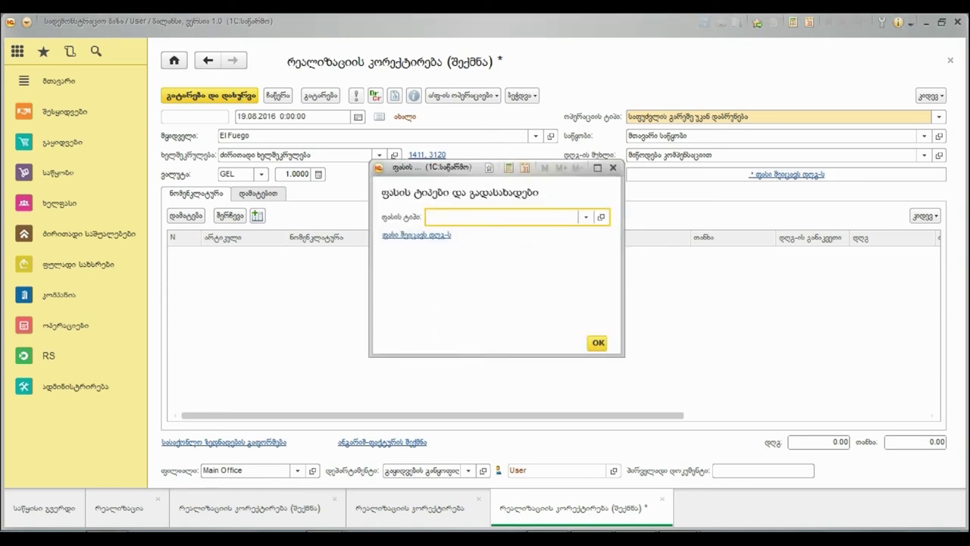
{"action": "key", "text": "Tab"}
{"action": "key", "text": "Return"}
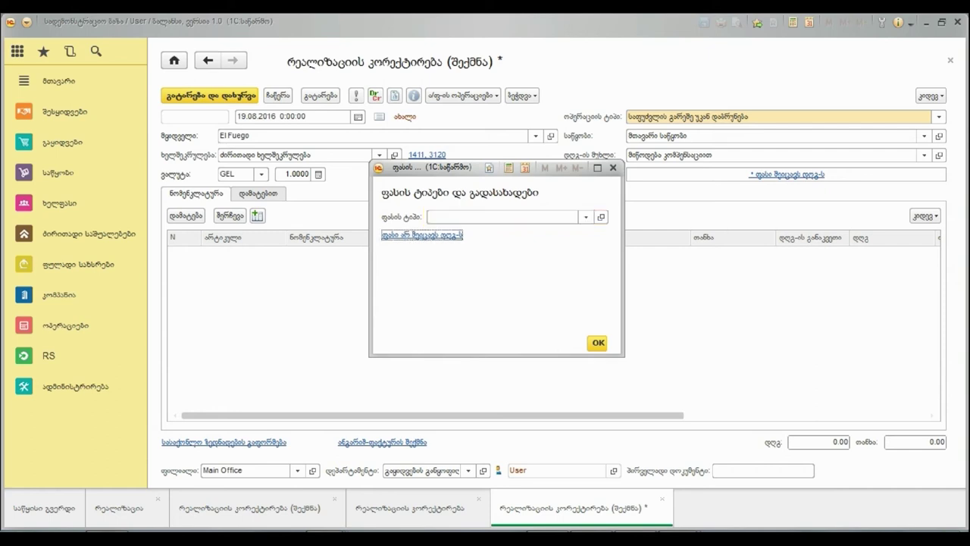
{"action": "left_click", "coordinate": [586, 217]}
{"action": "left_click", "coordinate": [478, 234]}
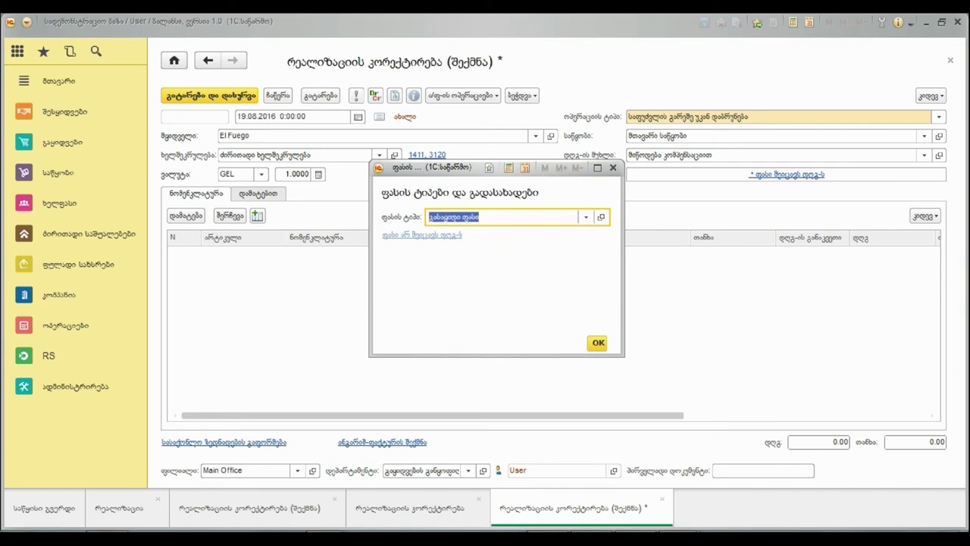
Check the VAT option in the გასაყიდი ფასი price type's card without saving changes, and accept the document's price settings
{"action": "key", "text": "shift+F4"}
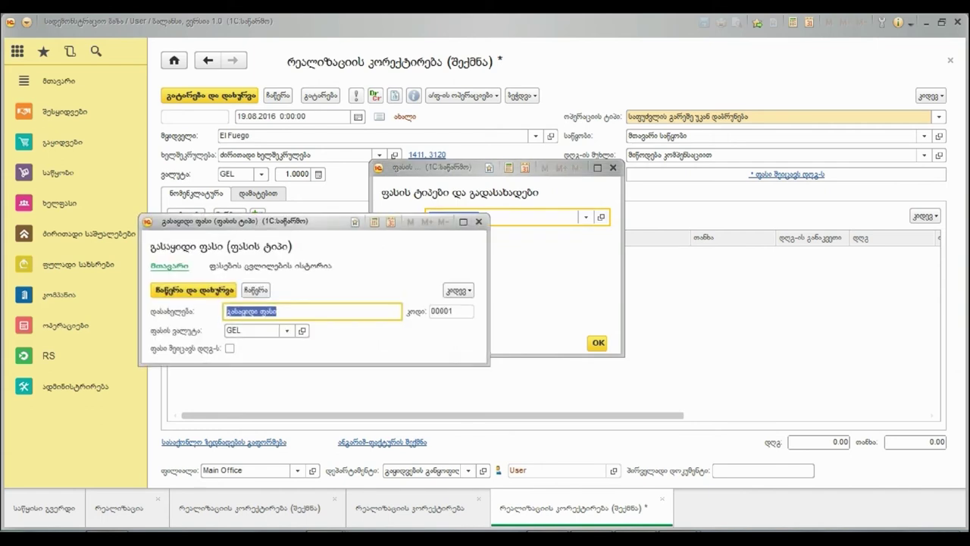
{"action": "left_click", "coordinate": [230, 349]}
{"action": "left_click", "coordinate": [230, 349]}
{"action": "key", "text": "Escape"}
{"action": "left_click", "coordinate": [313, 308]}
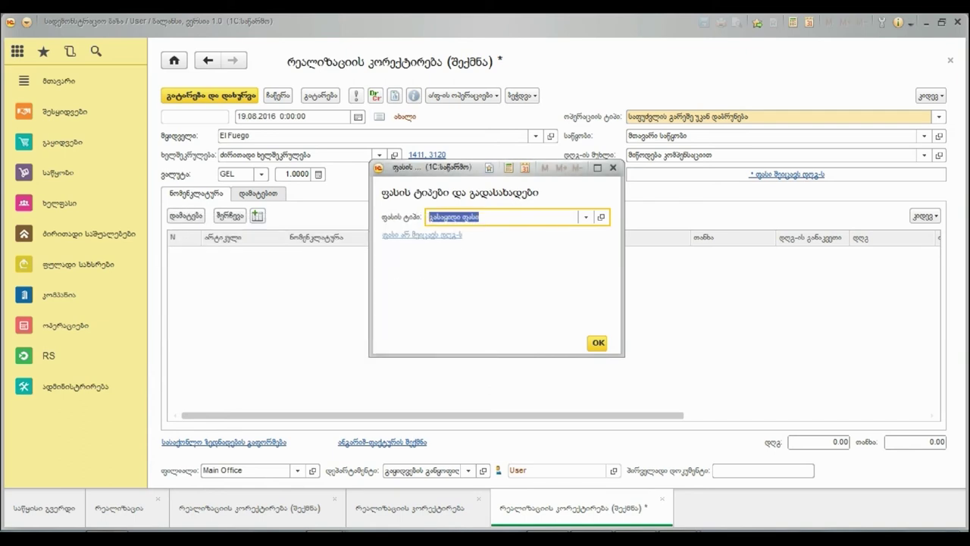
{"action": "left_click", "coordinate": [597, 343]}
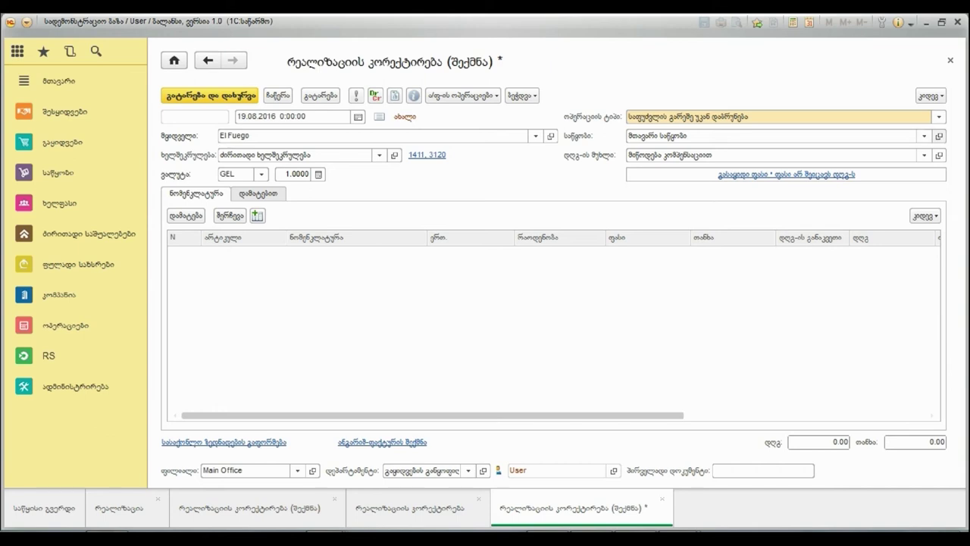
Change the correction document's operation type (ოპერაციის ტიპი) to დაბრუნება
{"action": "left_click", "coordinate": [940, 117]}
{"action": "key", "text": "Up"}
{"action": "key", "text": "Up"}
{"action": "key", "text": "Down"}
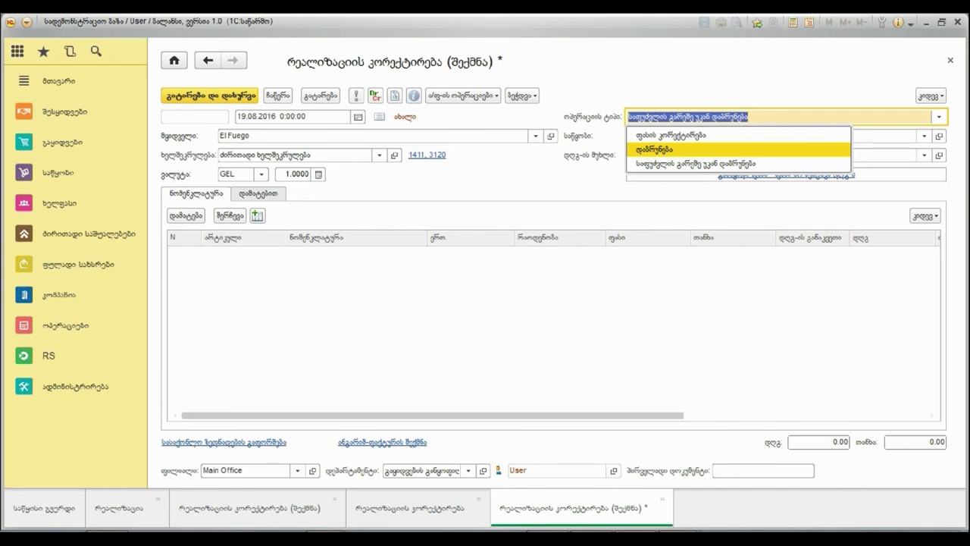
{"action": "key", "text": "Return"}
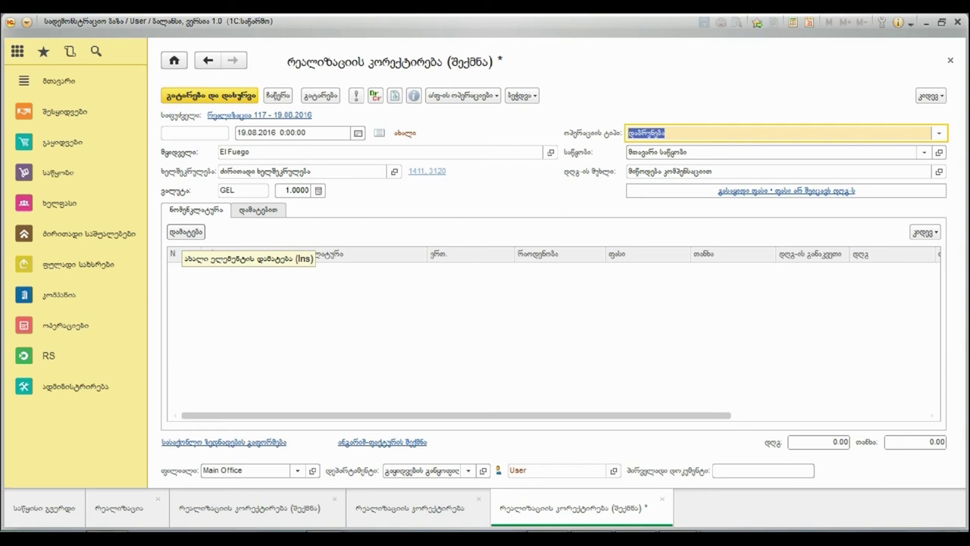
Add the შოკოლადი line from the base sale to the return's item table
{"action": "left_click", "coordinate": [186, 232]}
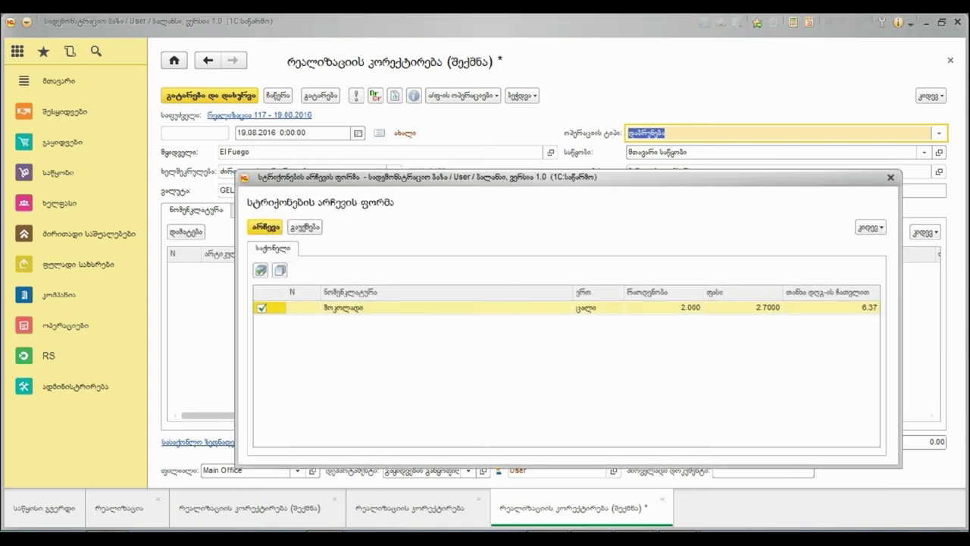
{"action": "left_click", "coordinate": [266, 227]}
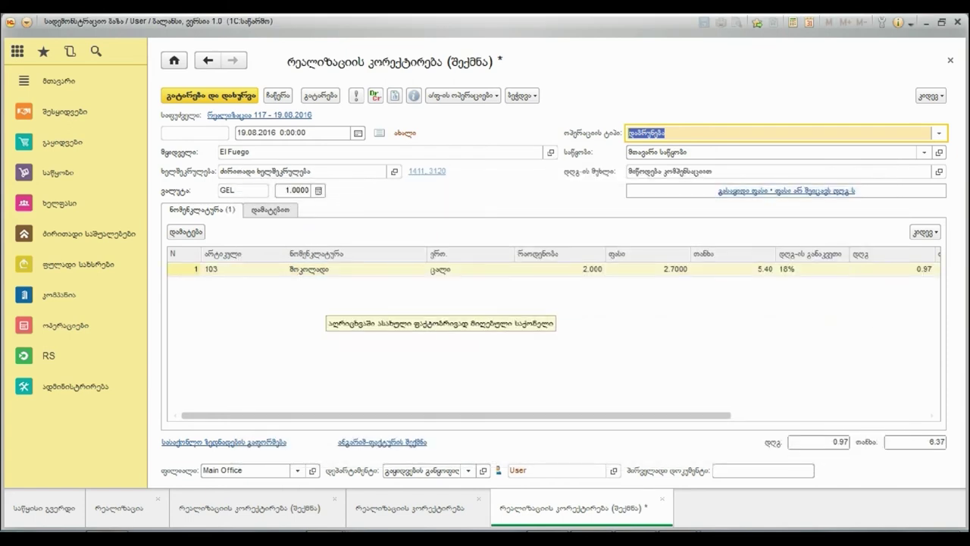
{"action": "left_click", "coordinate": [327, 302]}
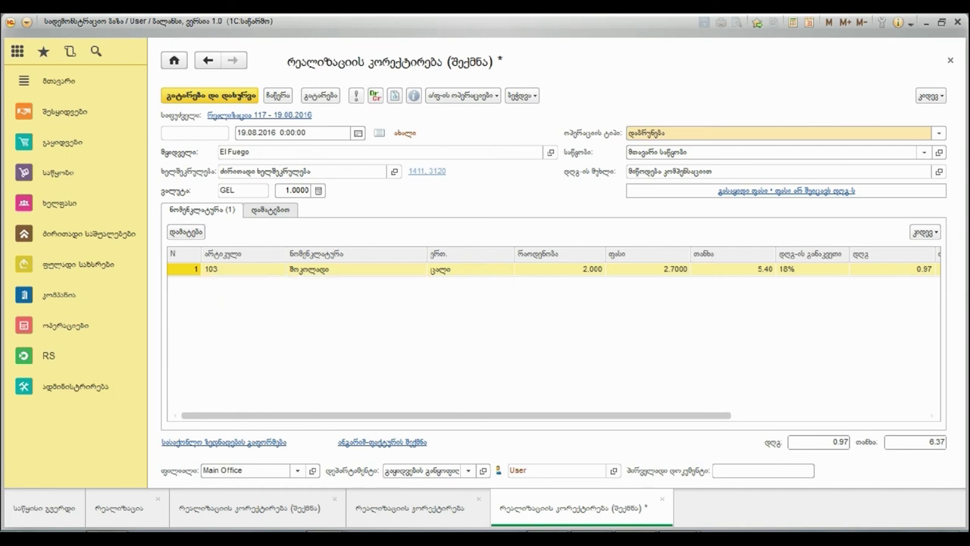
Reopen the line selection form, deselect and reselect the შოკოლადი line, and transfer it to the document again
{"action": "left_click", "coordinate": [185, 232]}
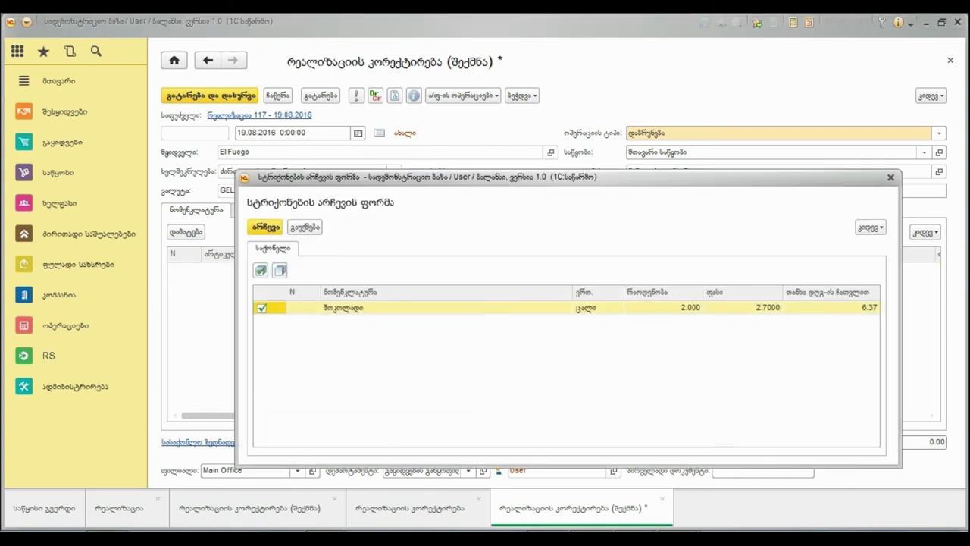
{"action": "left_click", "coordinate": [262, 308]}
{"action": "left_click", "coordinate": [262, 308]}
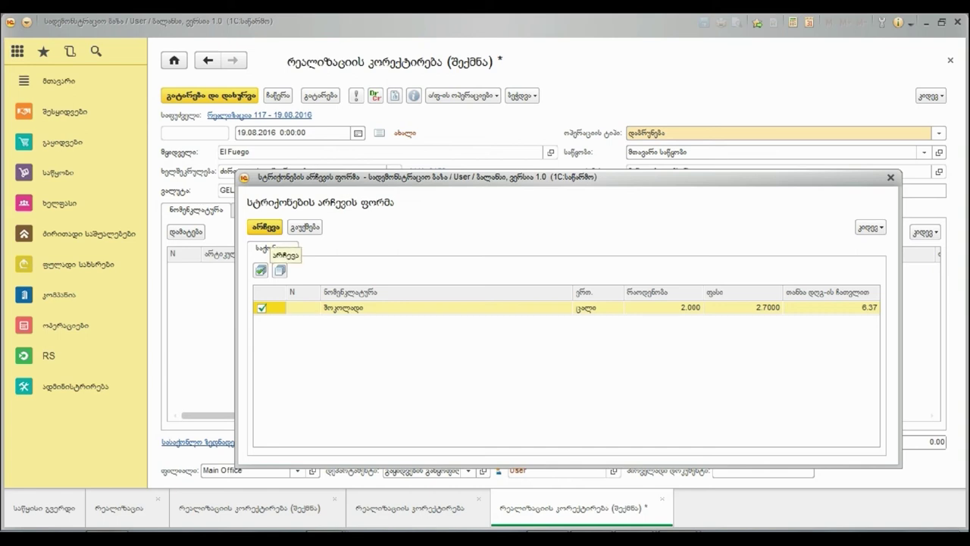
{"action": "left_click", "coordinate": [263, 308]}
{"action": "left_click", "coordinate": [262, 308]}
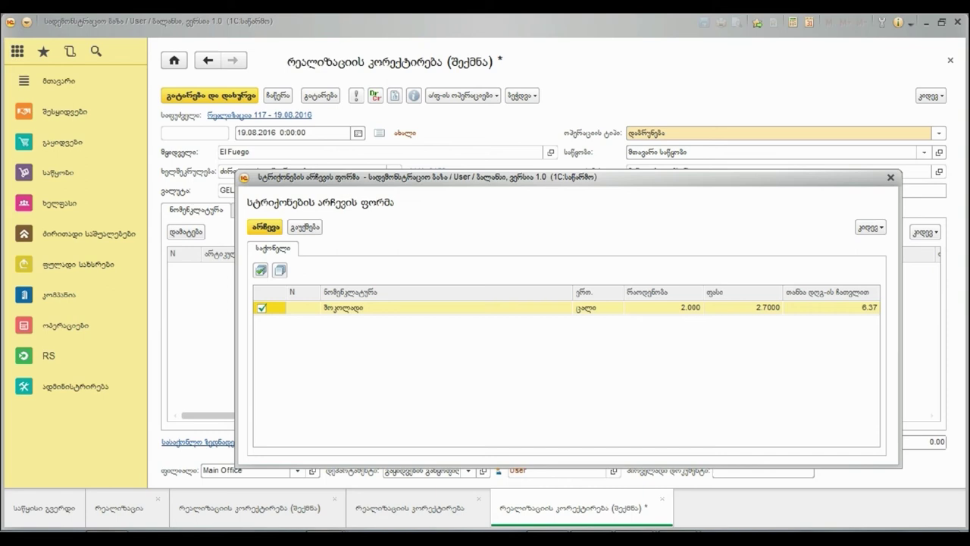
{"action": "left_click", "coordinate": [263, 307]}
{"action": "left_click", "coordinate": [262, 308]}
{"action": "left_click", "coordinate": [265, 228]}
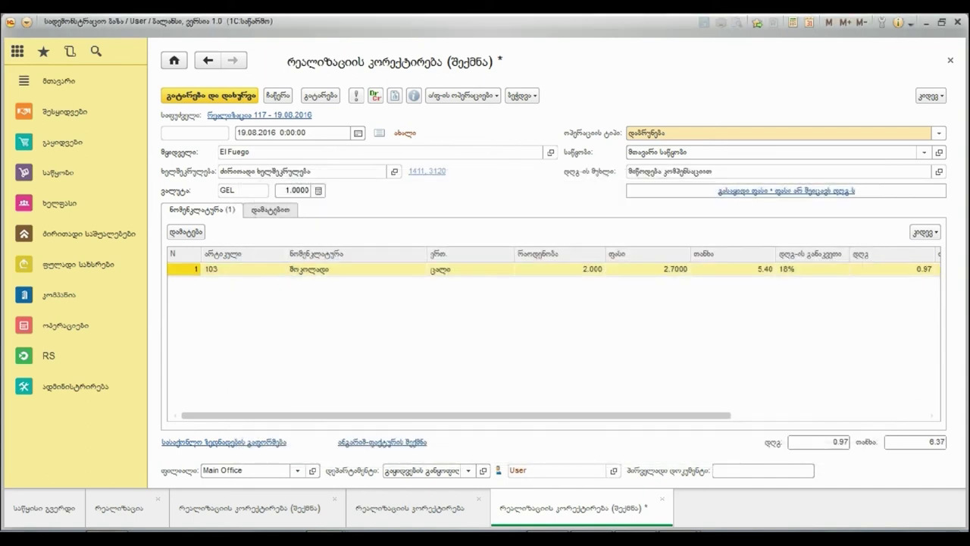
Set the returned quantity of შოკოლადი to 1
{"action": "double_click", "coordinate": [561, 269]}
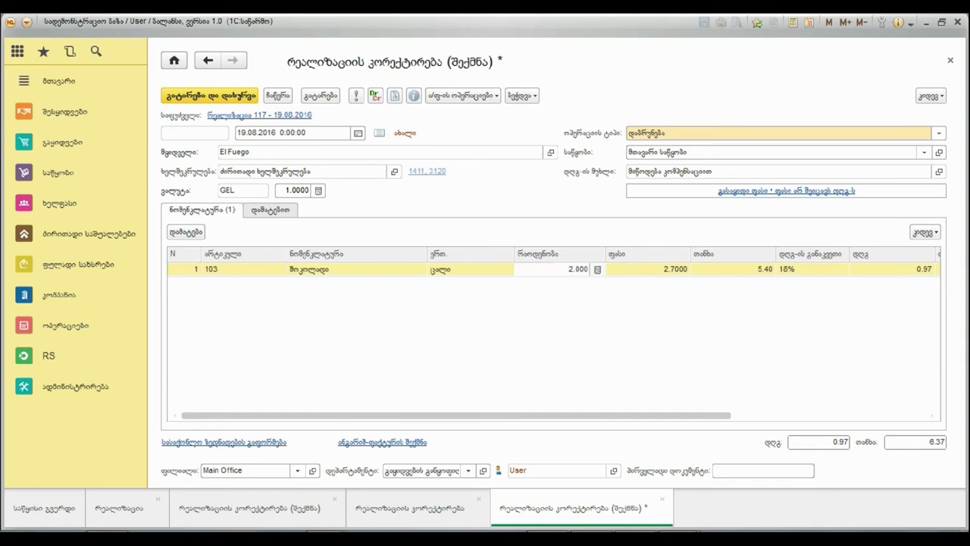
{"action": "double_click", "coordinate": [579, 269]}
{"action": "type", "text": "1"}
{"action": "left_click", "coordinate": [352, 269]}
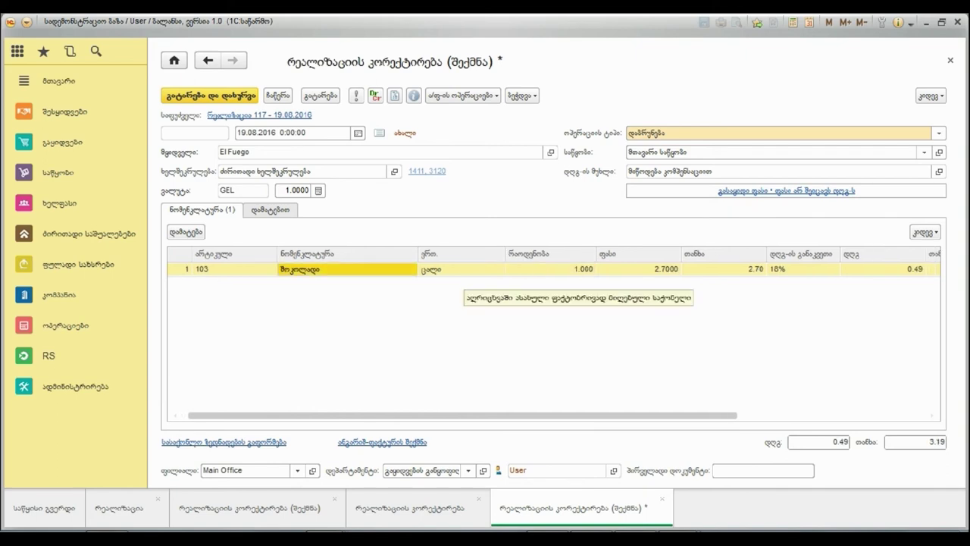
Examine the შოკოლადი line's unit, quantity, price, amount, VAT rate, VAT amount, total with VAT and VAT article
{"action": "left_click", "coordinate": [463, 270]}
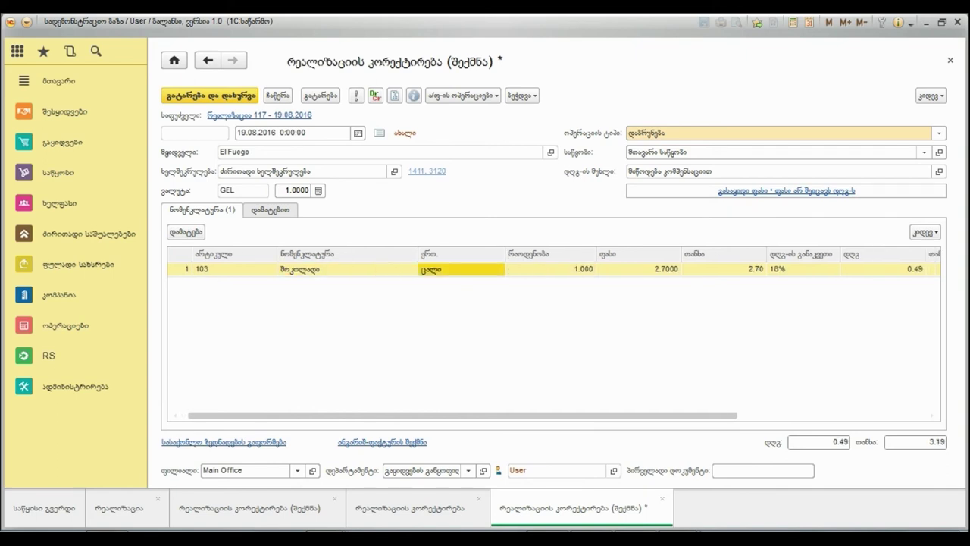
{"action": "left_click", "coordinate": [551, 270]}
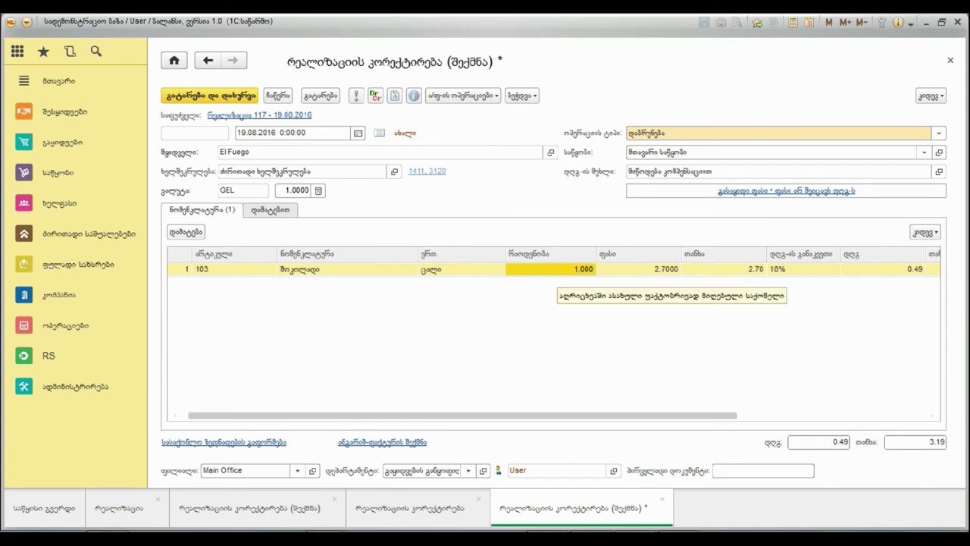
{"action": "left_click", "coordinate": [648, 269]}
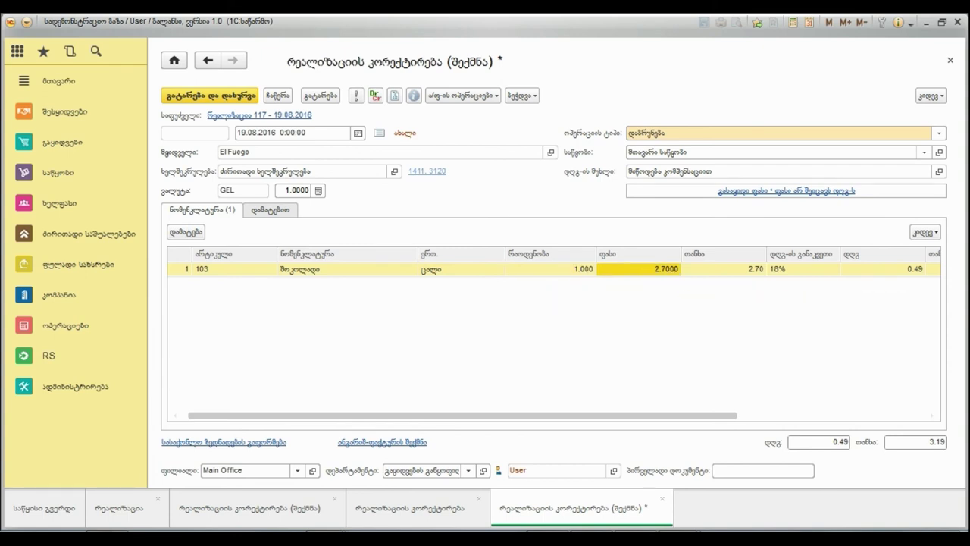
{"action": "left_click", "coordinate": [725, 269]}
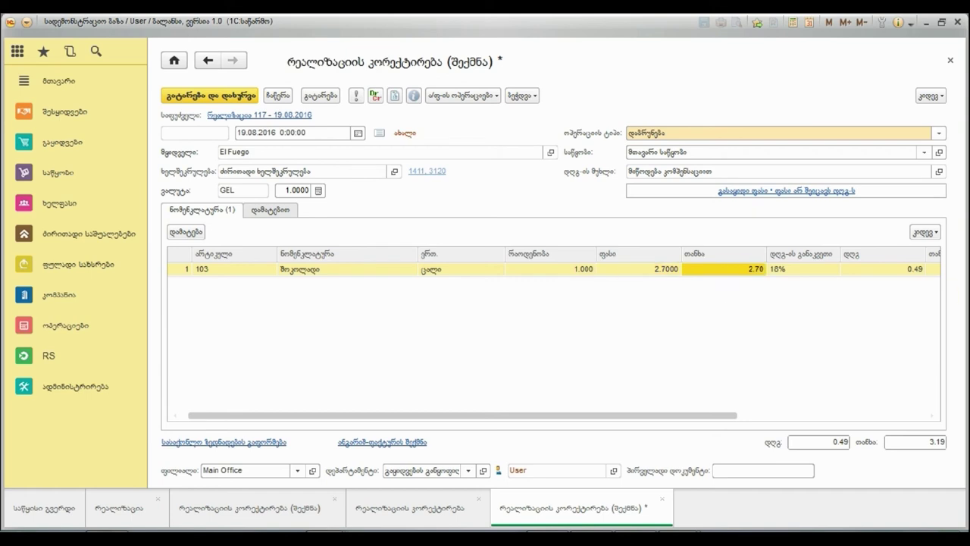
{"action": "left_click_drag", "start_coordinate": [591, 415], "coordinate": [726, 415]}
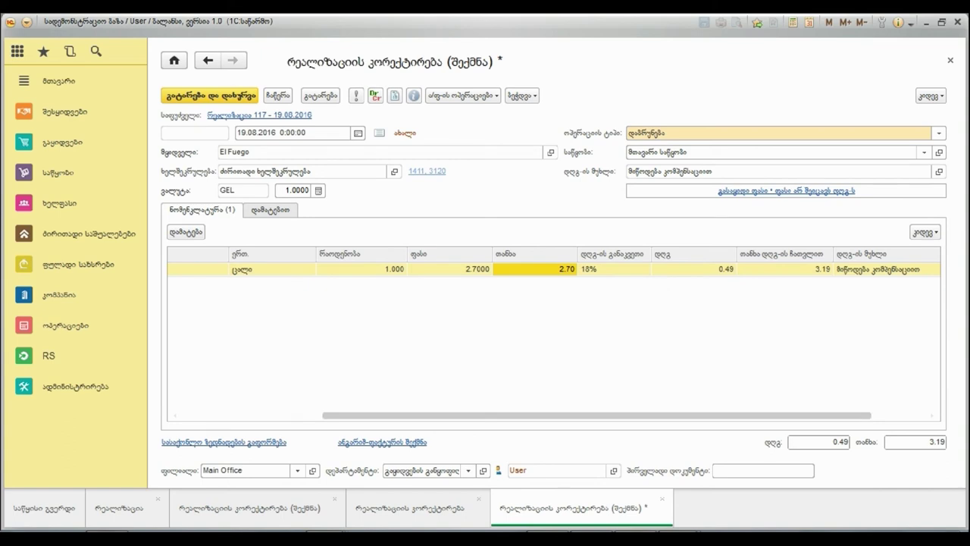
{"action": "left_click", "coordinate": [614, 270]}
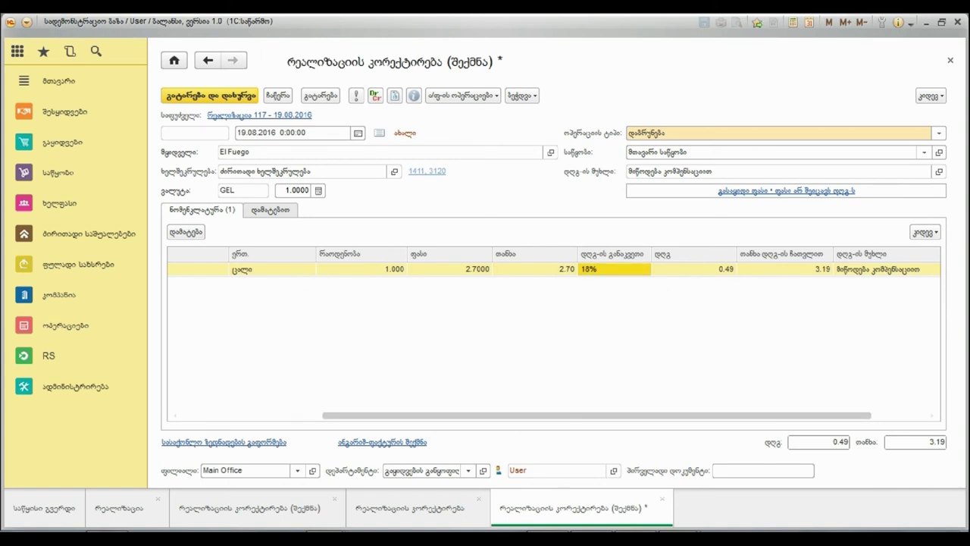
{"action": "left_click", "coordinate": [702, 269]}
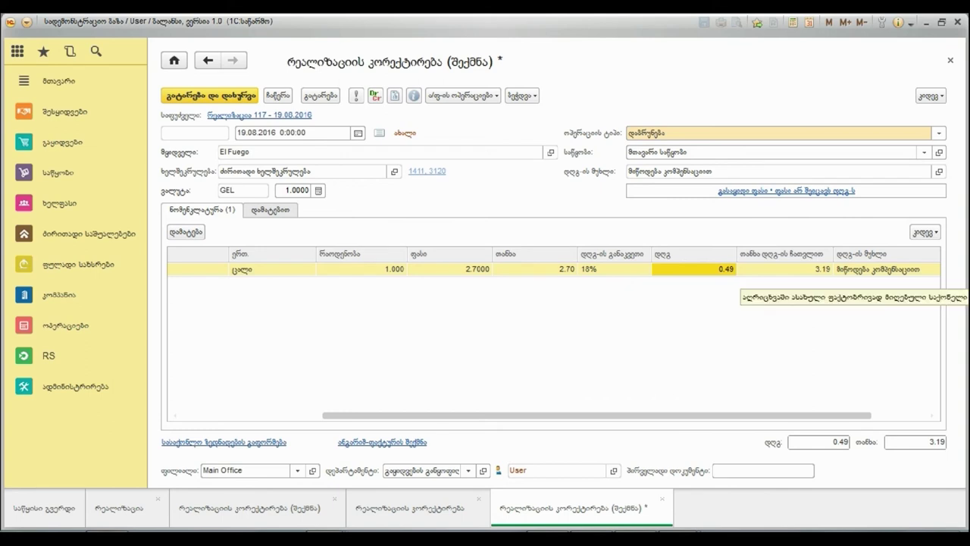
{"action": "left_click", "coordinate": [786, 269]}
{"action": "left_click", "coordinate": [879, 269]}
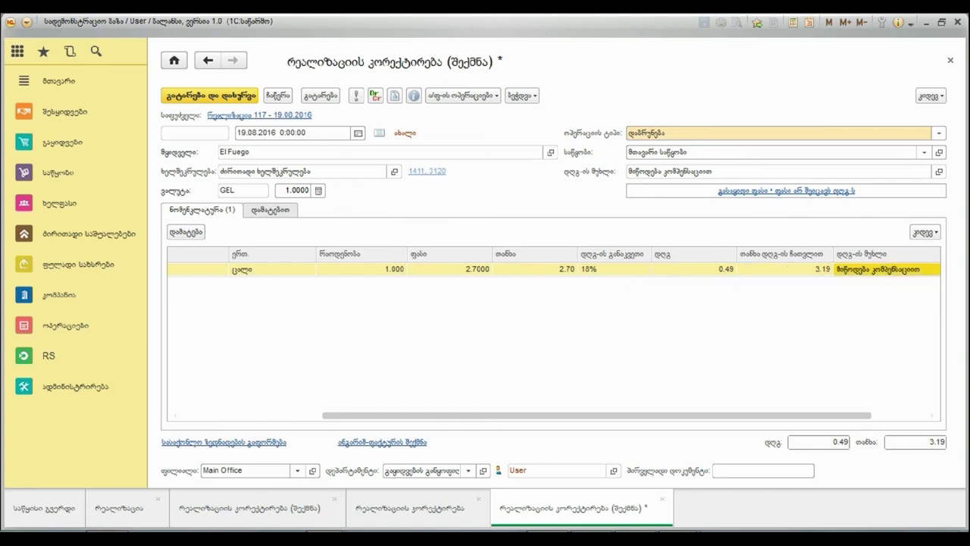
Review the შოკოლადი line's accounting accounts, accept them as they are, and view the document's comment field
{"action": "key", "text": "Tab"}
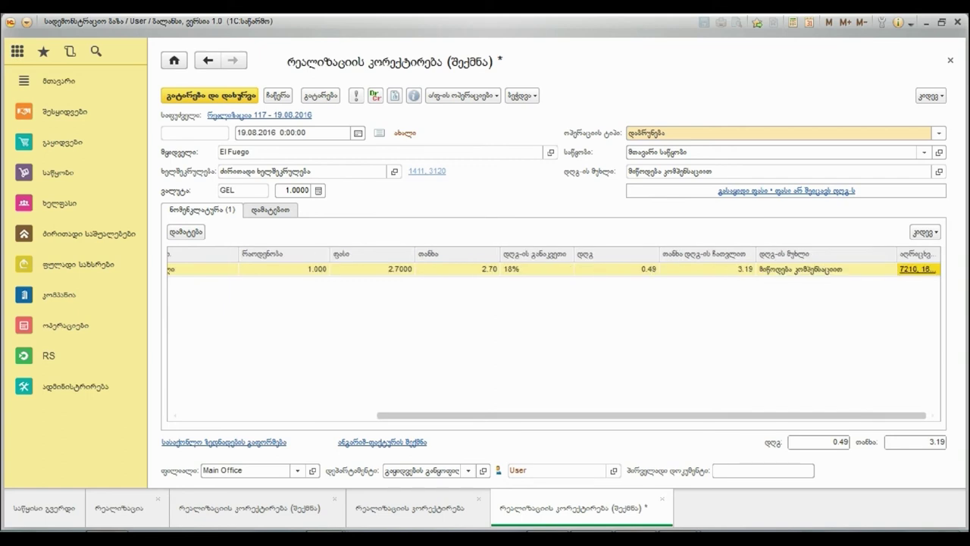
{"action": "key", "text": "Return"}
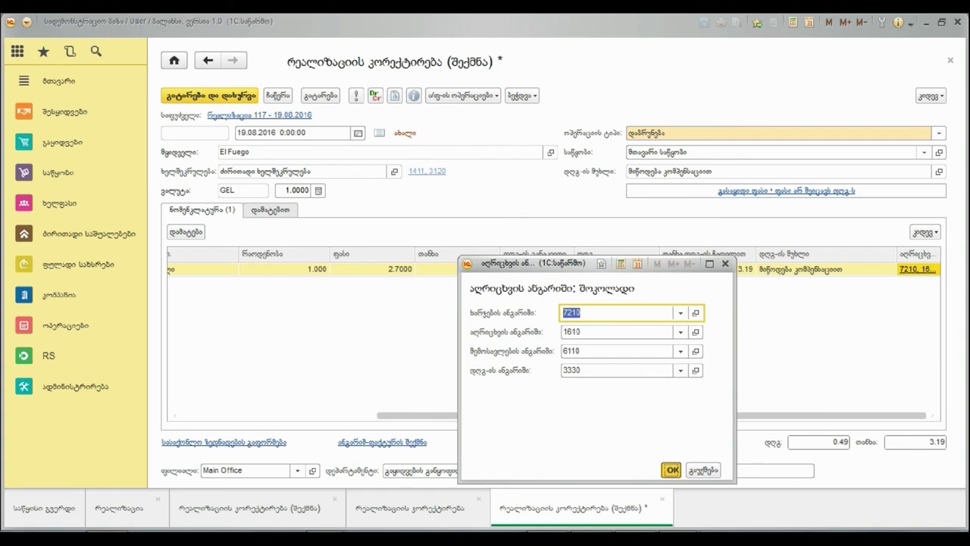
{"action": "left_click", "coordinate": [672, 470]}
{"action": "left_click", "coordinate": [270, 211]}
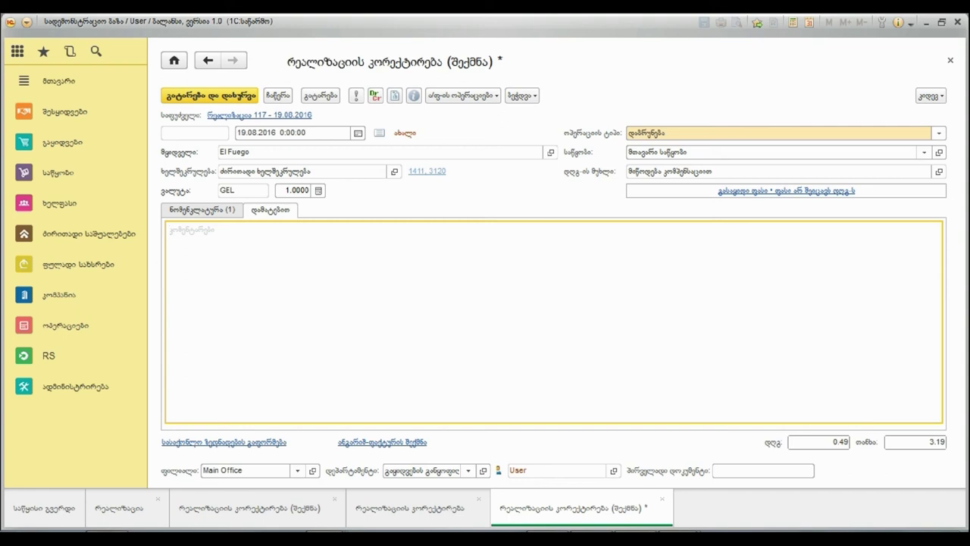
Change the operation type to ფასის კორექტირება and return to the item table
{"action": "left_click", "coordinate": [939, 134]}
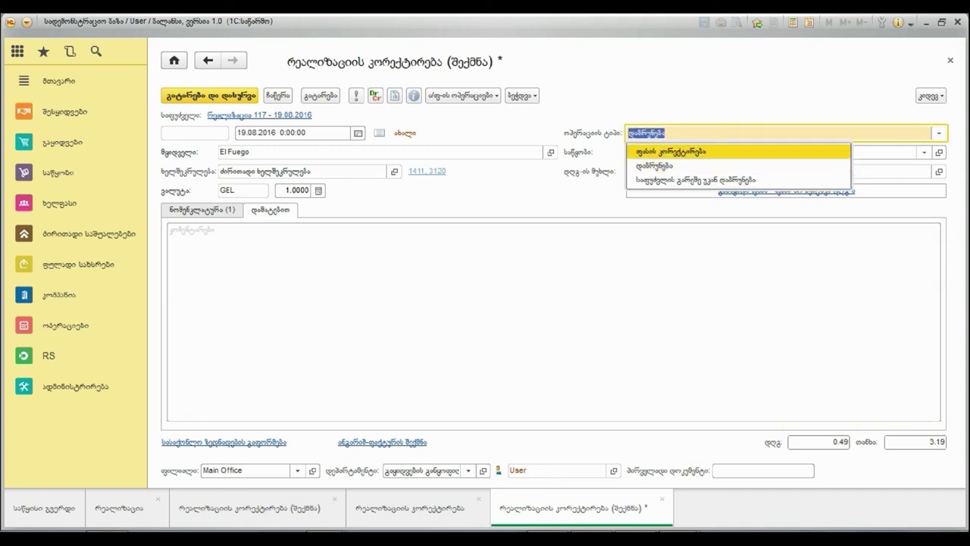
{"action": "left_click", "coordinate": [703, 151]}
{"action": "left_click", "coordinate": [202, 210]}
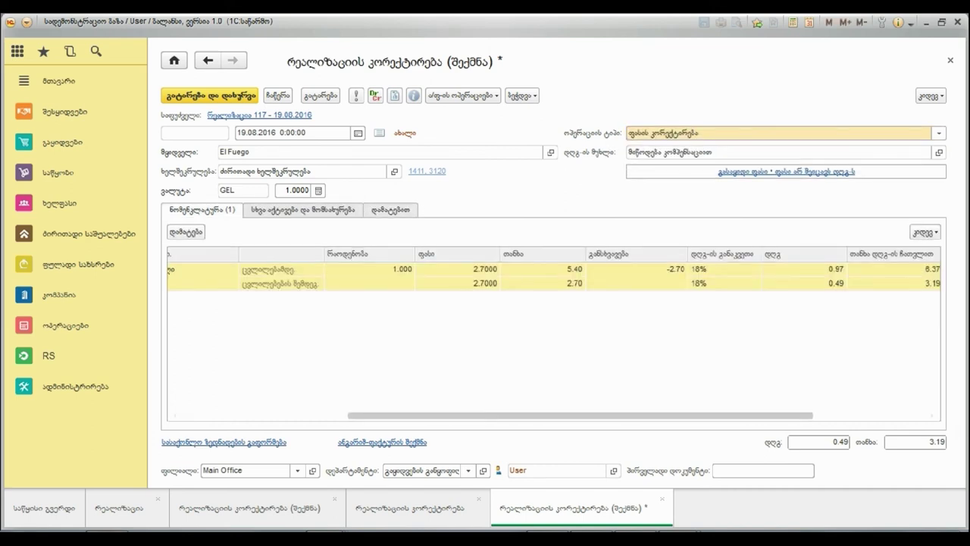
Delete the existing შოკოლადი line and add it again from the base sale's lines
{"action": "left_click_drag", "start_coordinate": [531, 415], "coordinate": [364, 416]}
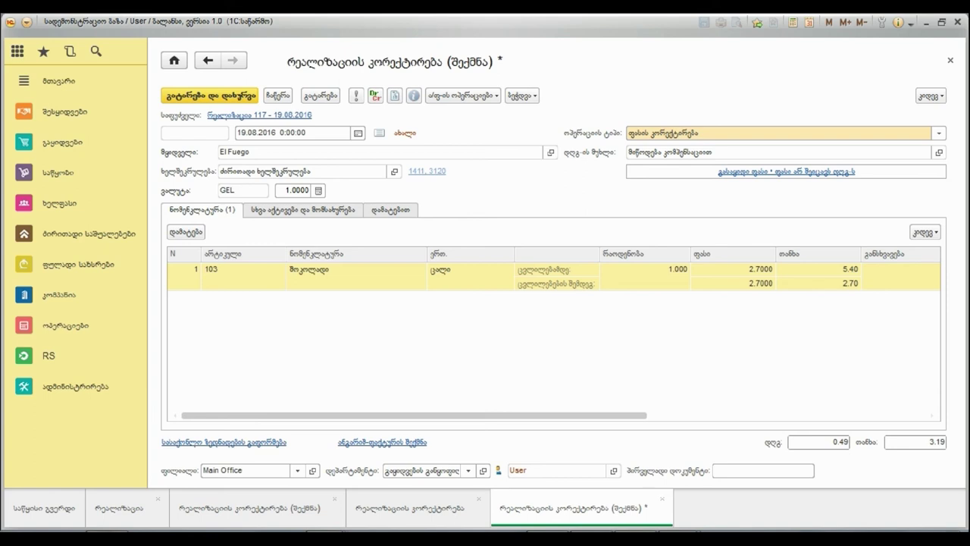
{"action": "right_click", "coordinate": [249, 279]}
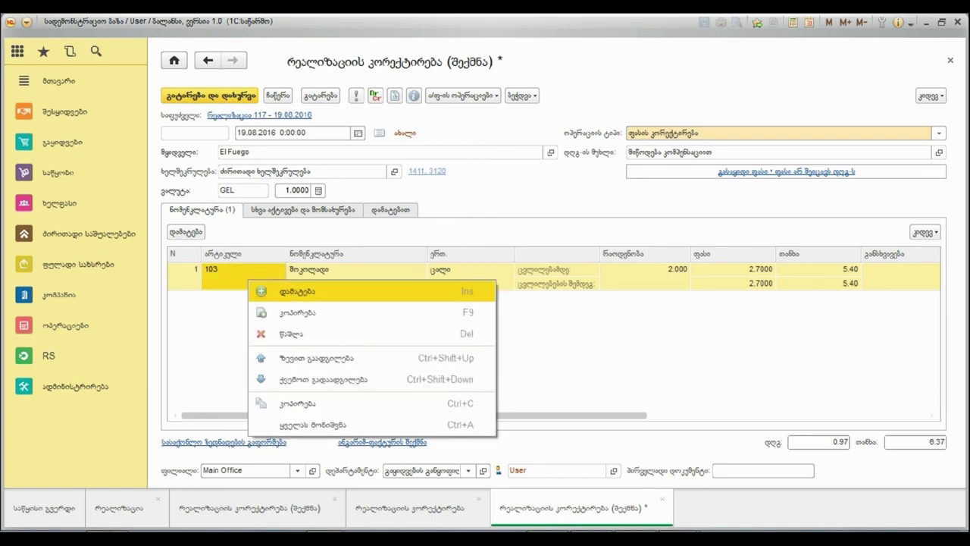
{"action": "left_click", "coordinate": [292, 334]}
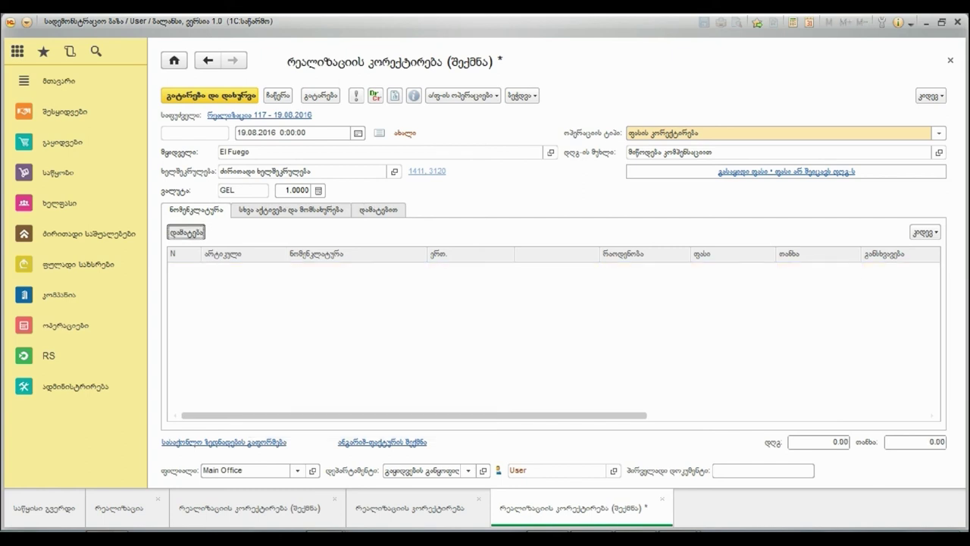
{"action": "left_click", "coordinate": [186, 232]}
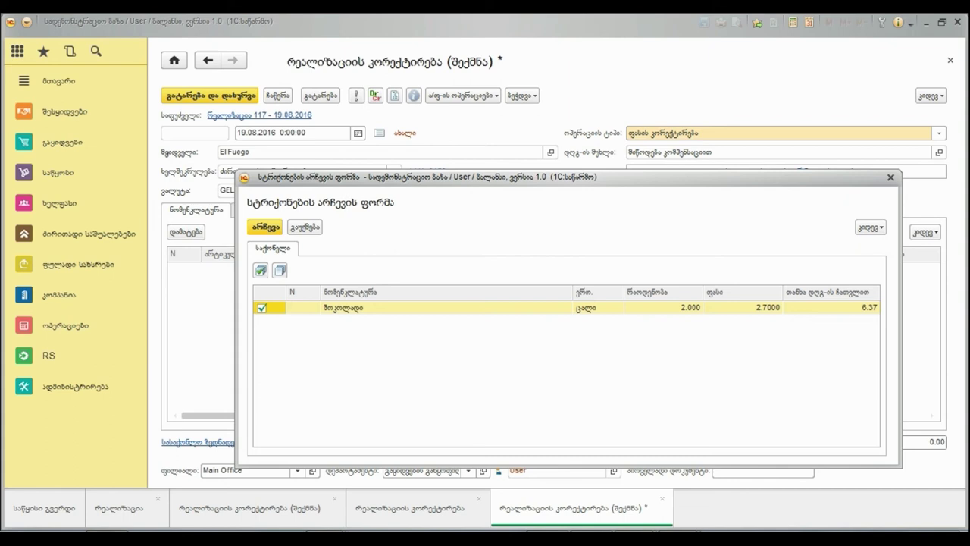
{"action": "key", "text": "ctrl+Return"}
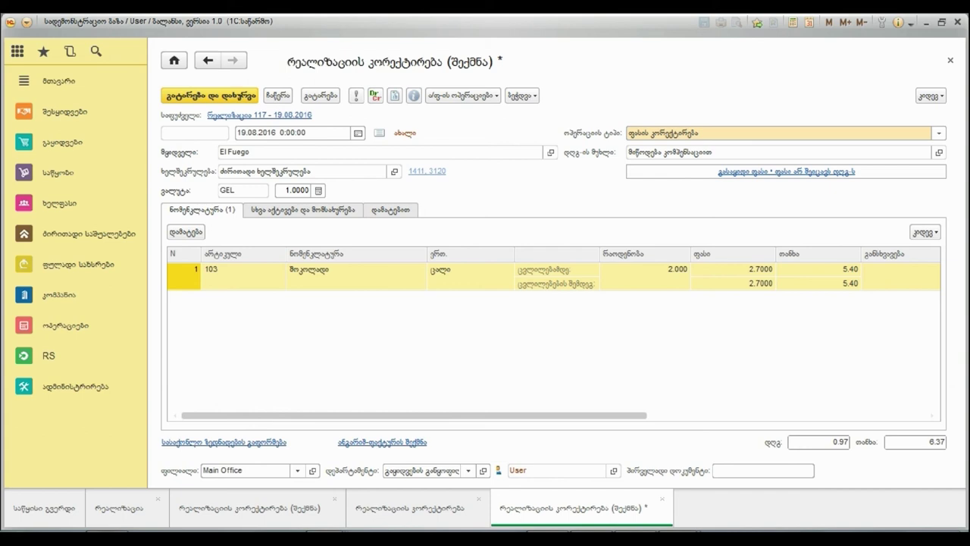
Review the შოკოლადი line's article, price and amount before and after the change, and its accounting accounts
{"action": "left_click", "coordinate": [244, 276]}
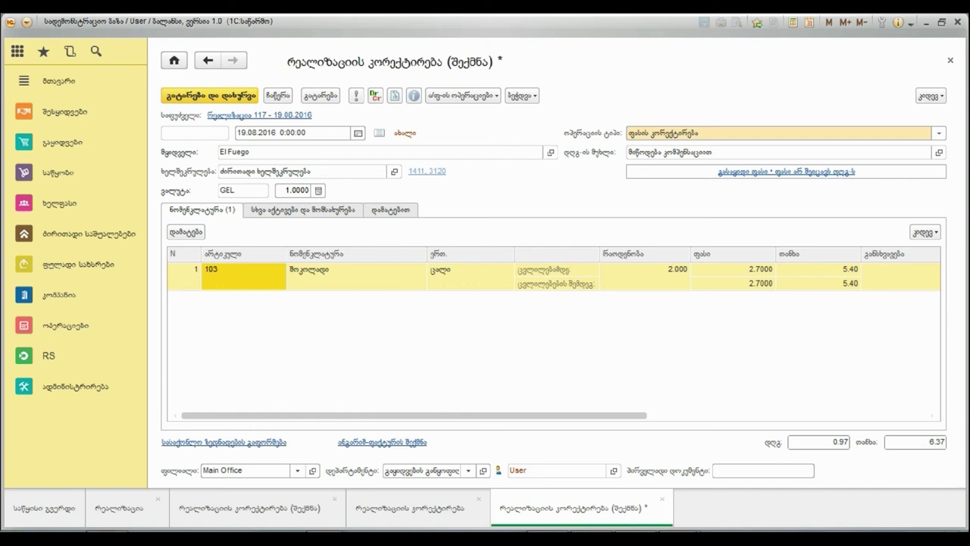
{"action": "left_click", "coordinate": [733, 270]}
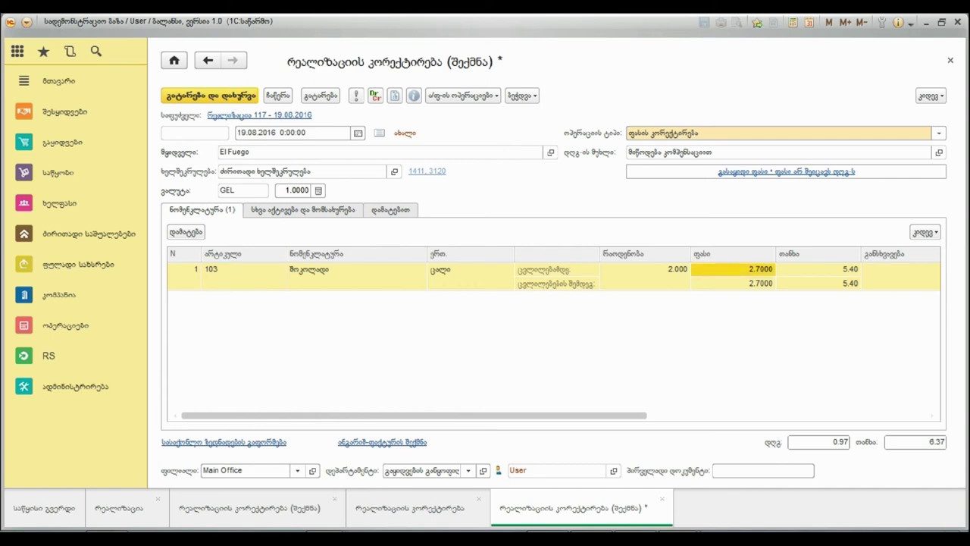
{"action": "left_click", "coordinate": [734, 284]}
{"action": "left_click", "coordinate": [818, 283]}
{"action": "left_click_drag", "start_coordinate": [599, 415], "coordinate": [878, 416]}
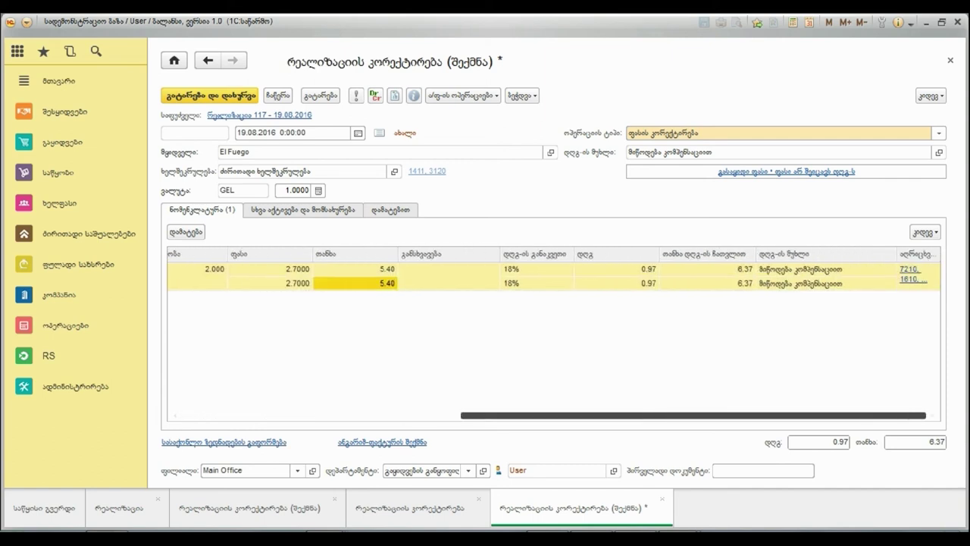
{"action": "left_click", "coordinate": [911, 270]}
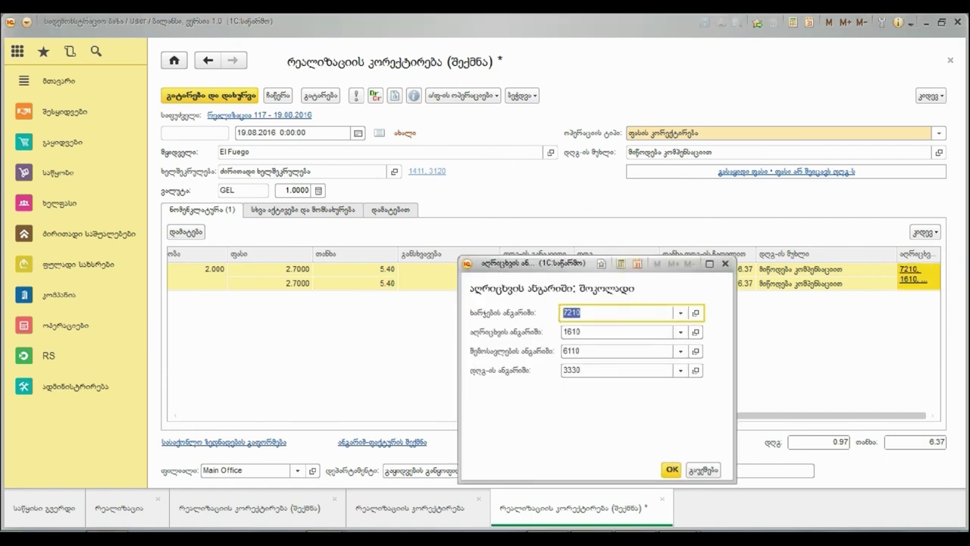
{"action": "left_click", "coordinate": [726, 264]}
{"action": "left_click_drag", "start_coordinate": [758, 416], "coordinate": [478, 415]}
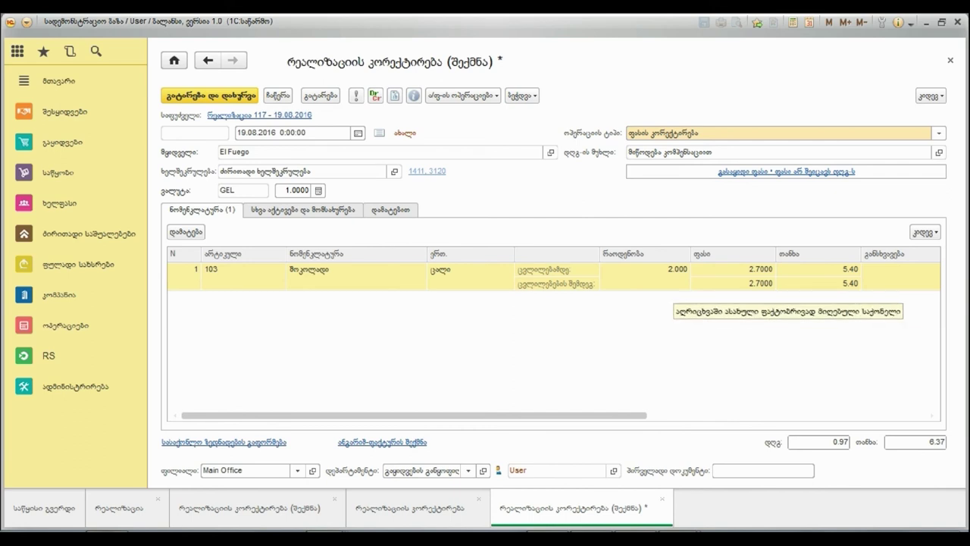
Set the შოკოლადი line's price after the change to 2
{"action": "left_click_drag", "start_coordinate": [576, 415], "coordinate": [666, 415]}
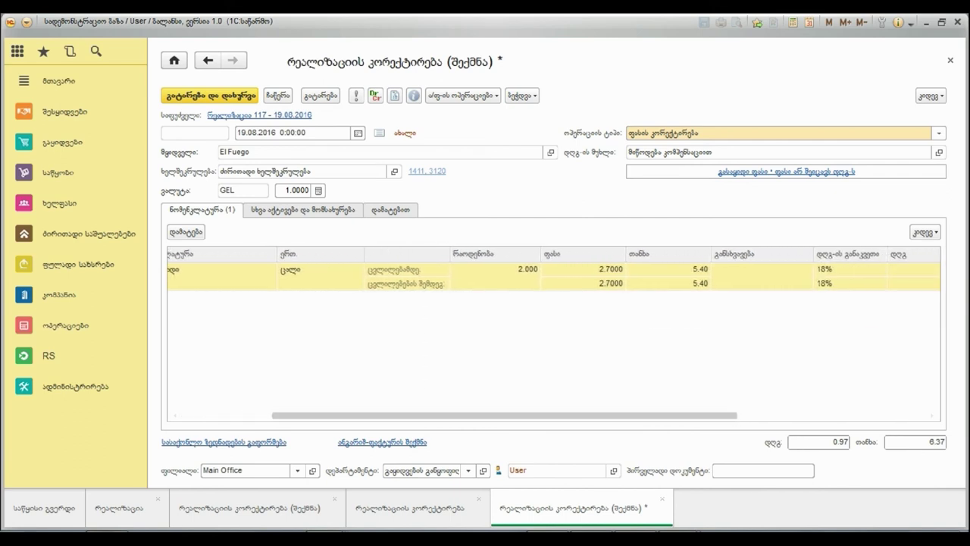
{"action": "double_click", "coordinate": [595, 283]}
{"action": "type", "text": "2"}
{"action": "key", "text": "Return"}
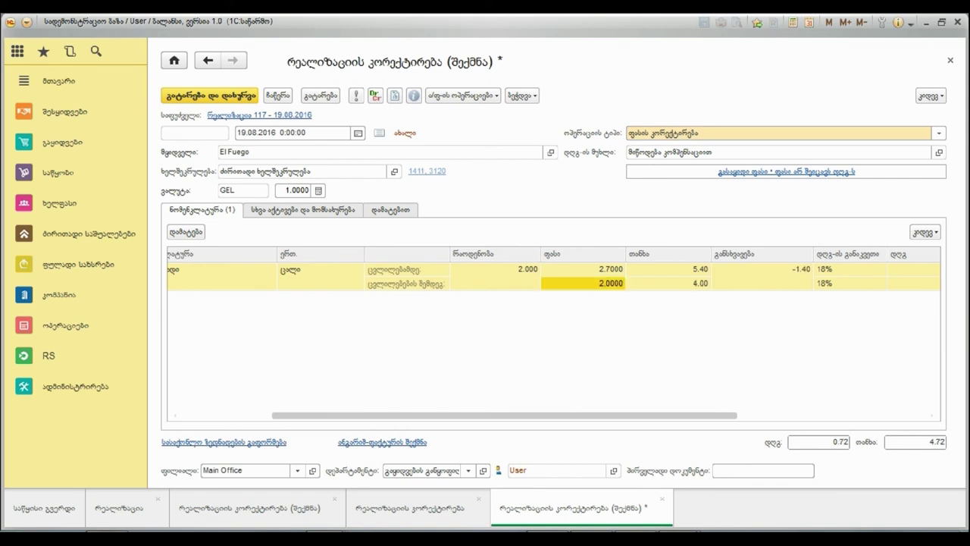
Set the შოკოლადი line's amount after the change to 5
{"action": "left_click", "coordinate": [668, 282]}
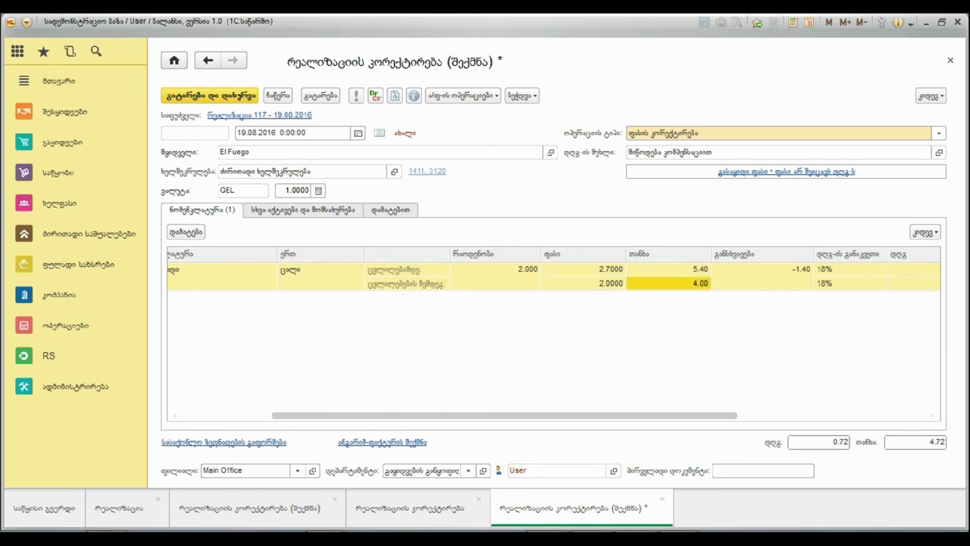
{"action": "double_click", "coordinate": [669, 284]}
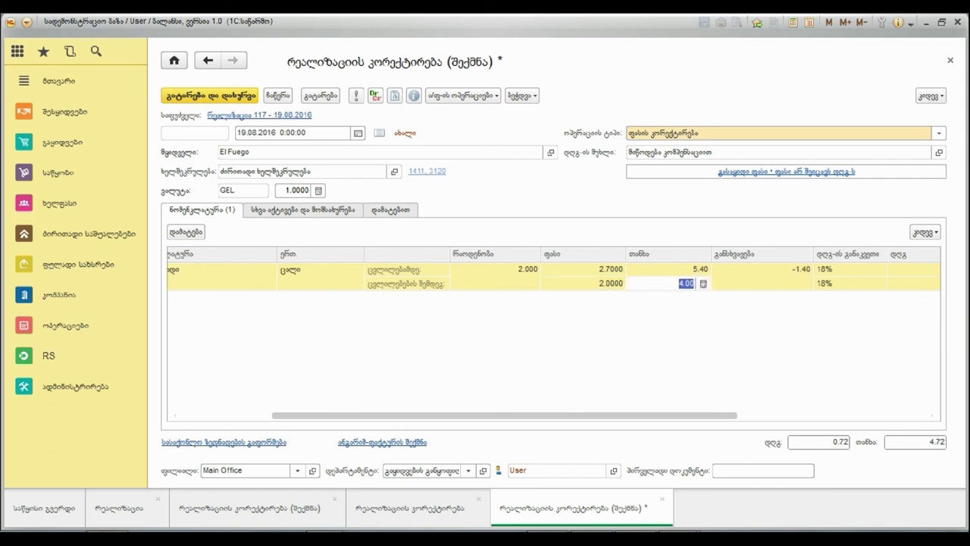
{"action": "type", "text": "5"}
{"action": "key", "text": "Return"}
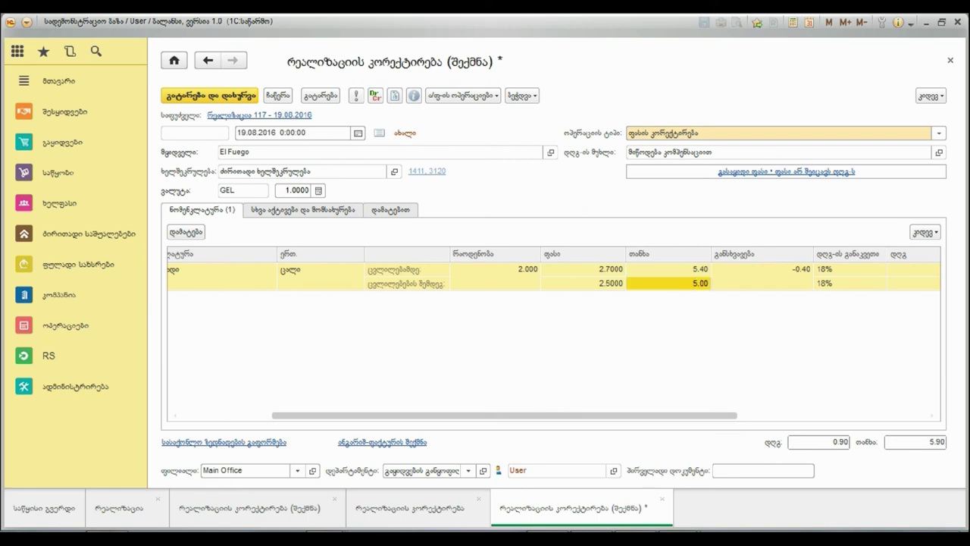
Examine the corrected შოკოლადი line's difference, VAT rate, VAT amount, total with VAT, VAT article and accounting accounts
{"action": "left_click", "coordinate": [763, 279]}
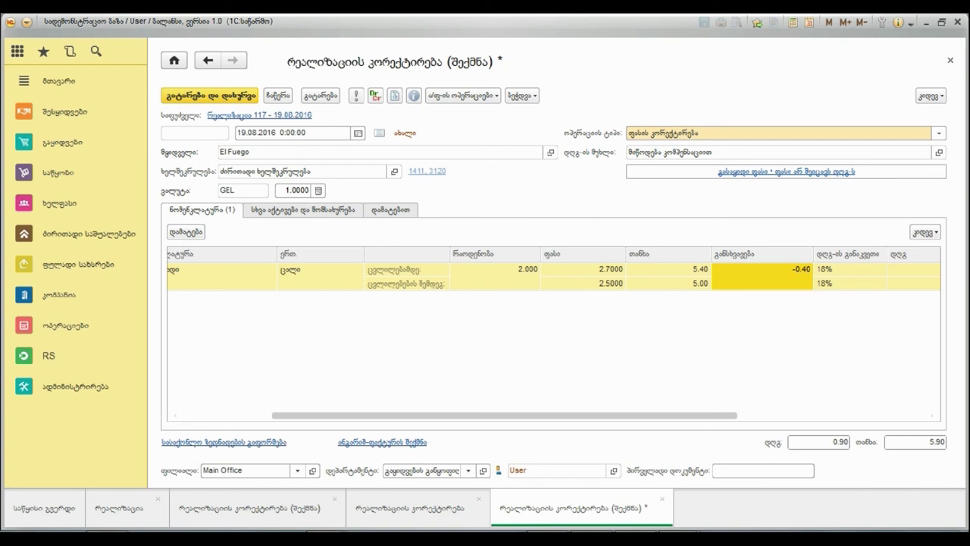
{"action": "left_click", "coordinate": [850, 269]}
{"action": "key", "text": "Right"}
{"action": "key", "text": "Right"}
{"action": "key", "text": "Right"}
{"action": "key", "text": "Right"}
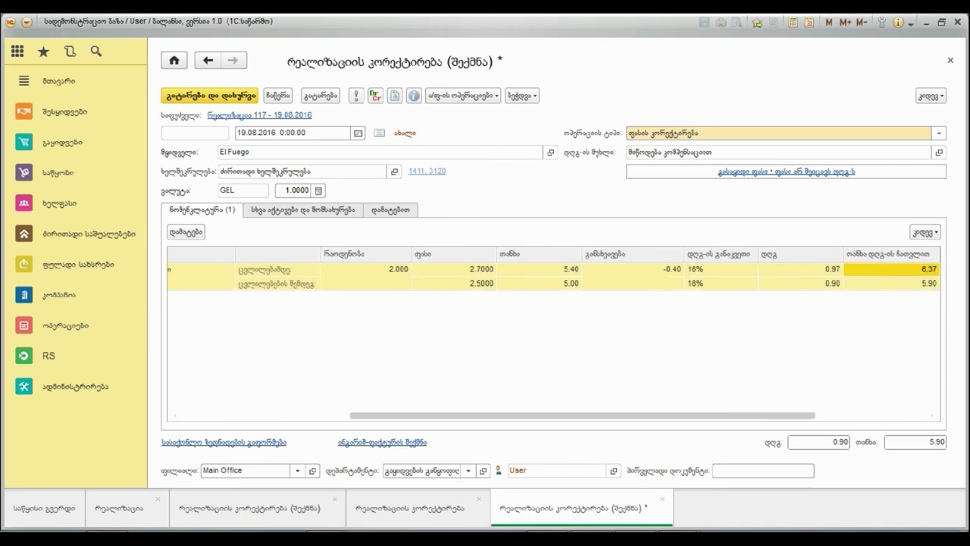
{"action": "key", "text": "Tab"}
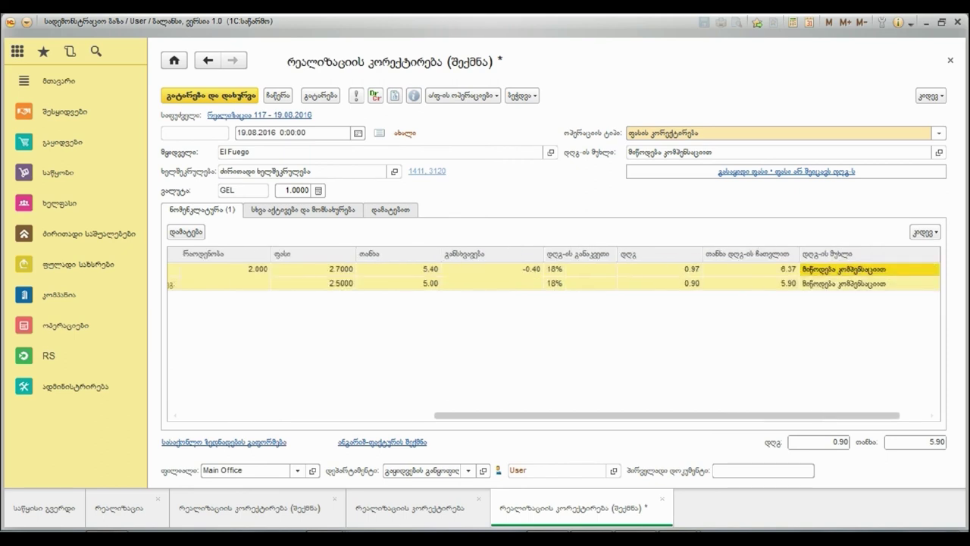
{"action": "left_click_drag", "start_coordinate": [667, 415], "coordinate": [415, 415]}
{"action": "scroll", "coordinate": [554, 416], "scroll_direction": "right", "scroll_amount": 10}
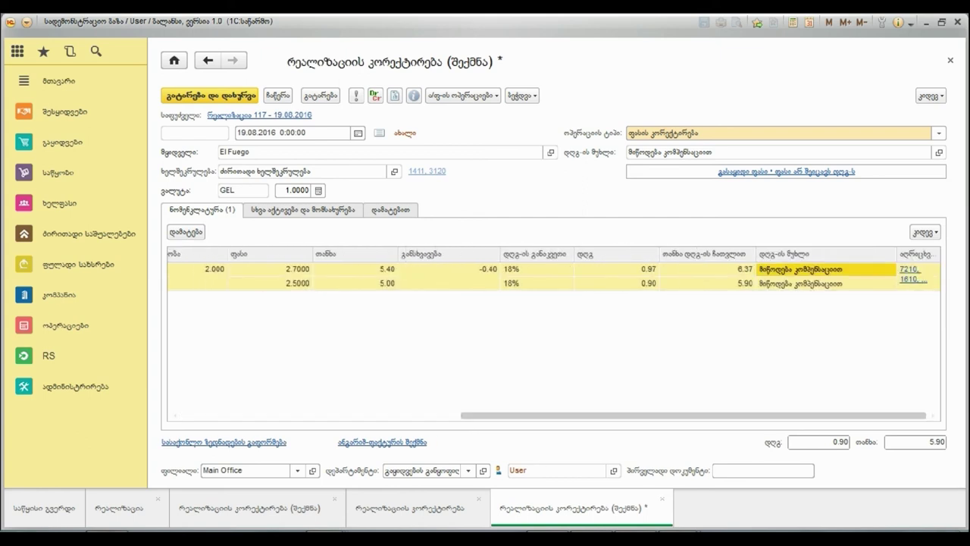
{"action": "left_click", "coordinate": [707, 269]}
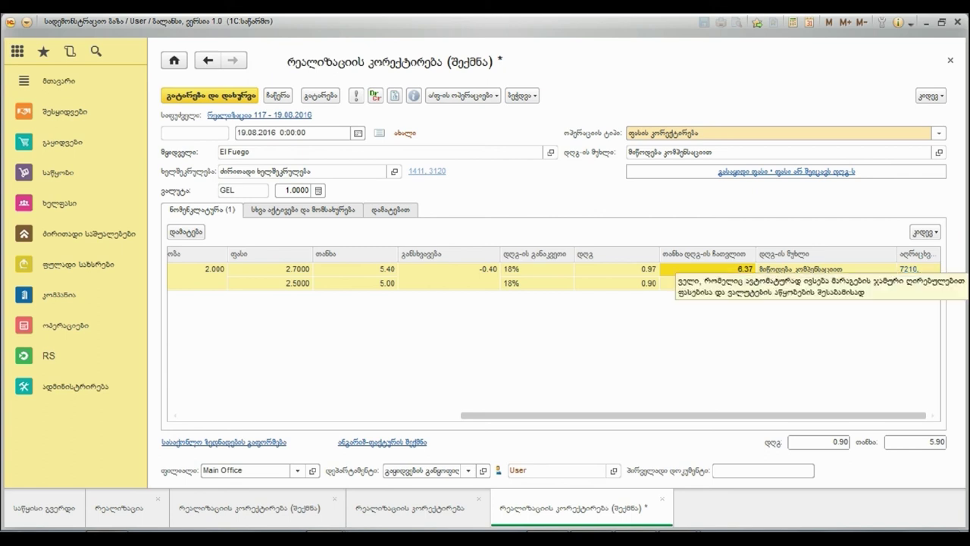
{"action": "double_click", "coordinate": [914, 275]}
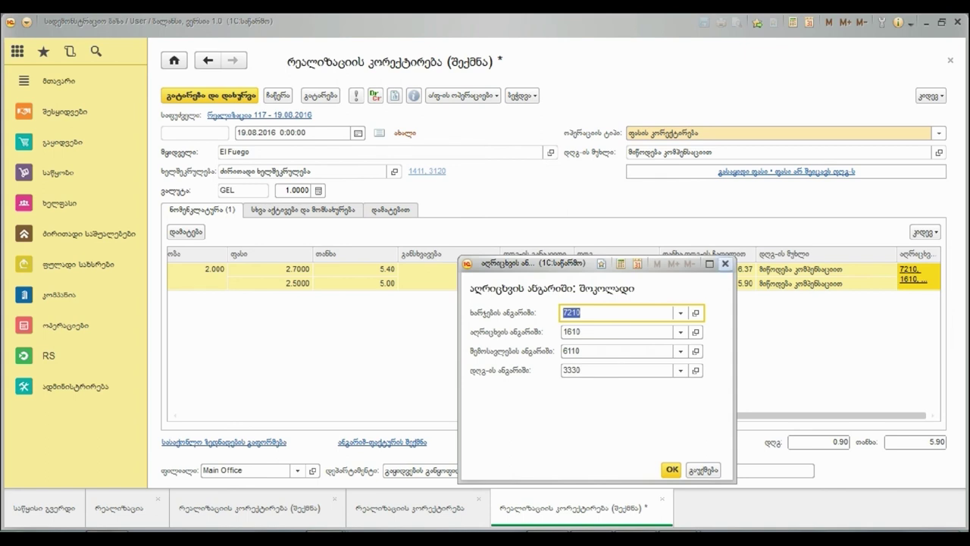
{"action": "left_click", "coordinate": [726, 264]}
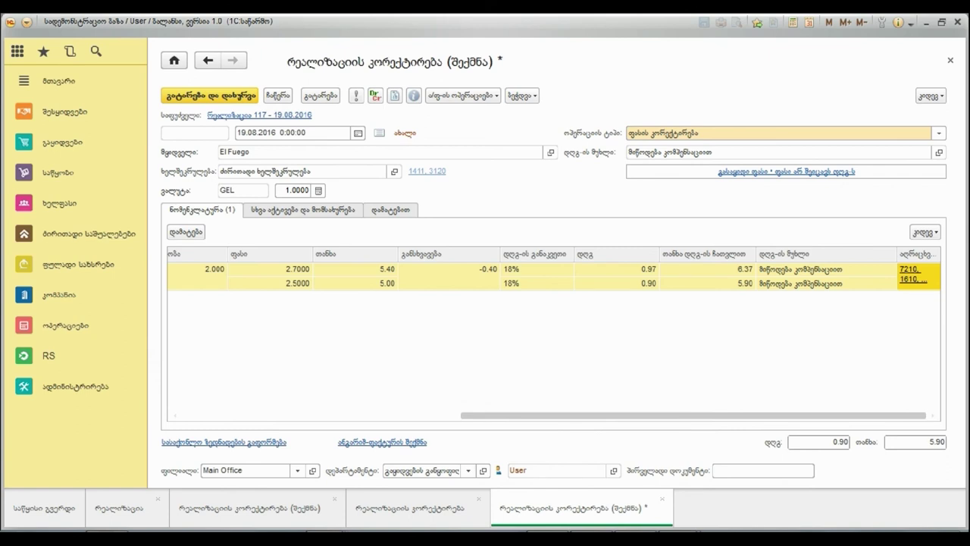
View the other assets and services table and the comment field, and return to the item table
{"action": "left_click", "coordinate": [303, 210]}
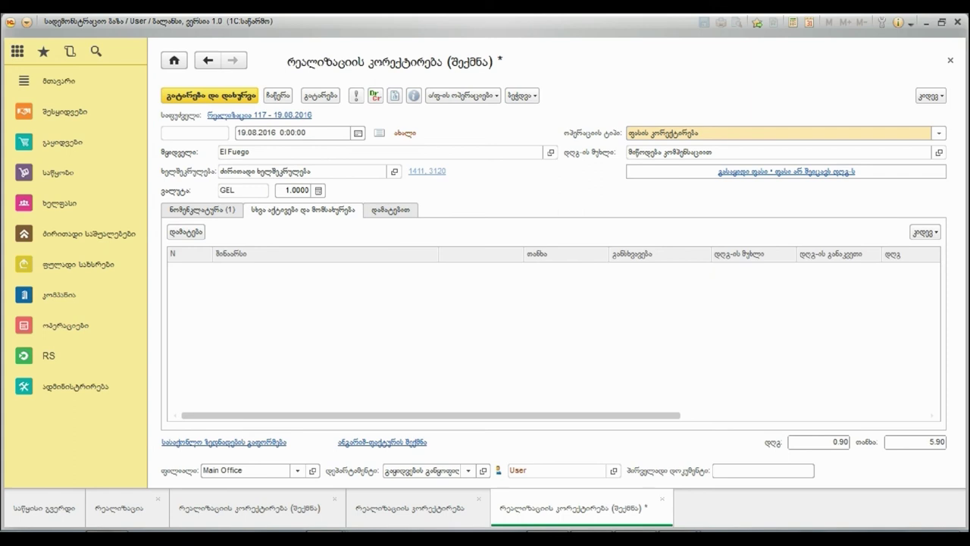
{"action": "left_click", "coordinate": [390, 210]}
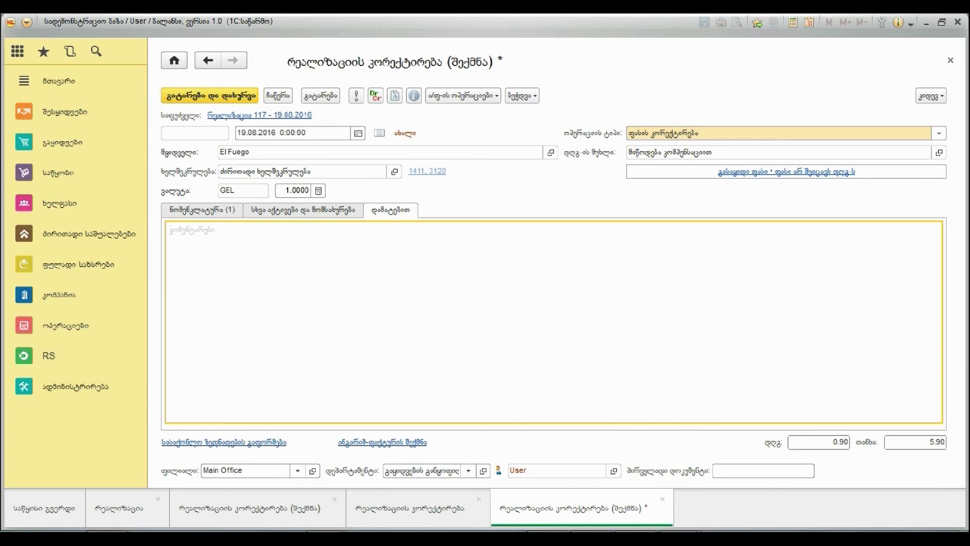
{"action": "left_click", "coordinate": [169, 229]}
{"action": "left_click", "coordinate": [201, 210]}
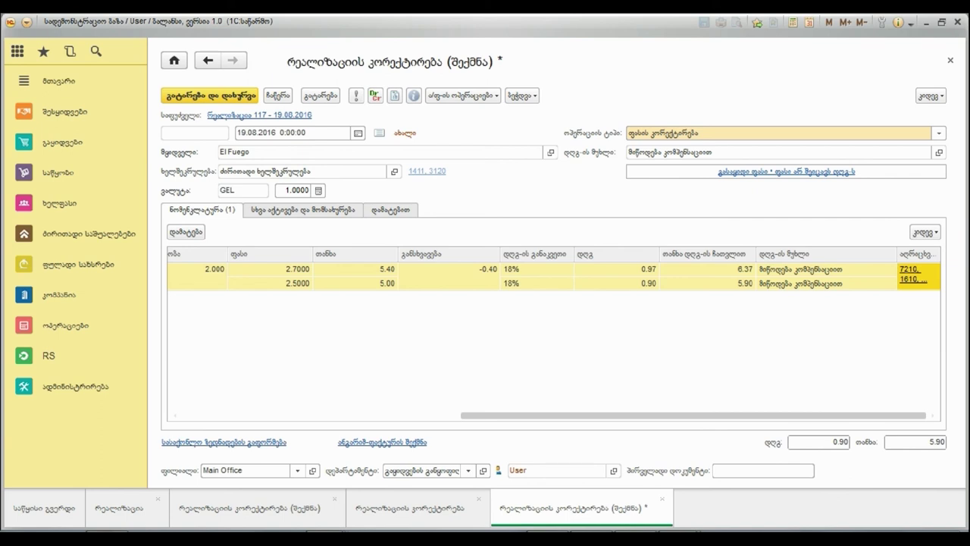
Review the correction's VAT and total fields, branch, department choices, responsible user and primary document field
{"action": "left_click", "coordinate": [819, 442]}
{"action": "left_click", "coordinate": [915, 442]}
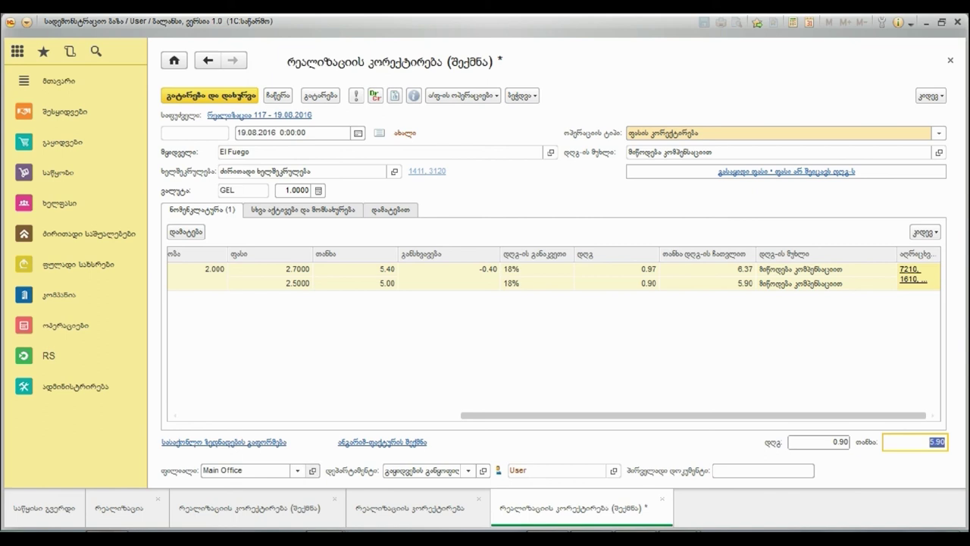
{"action": "left_click", "coordinate": [298, 471]}
{"action": "left_click", "coordinate": [298, 471]}
{"action": "left_click", "coordinate": [468, 471]}
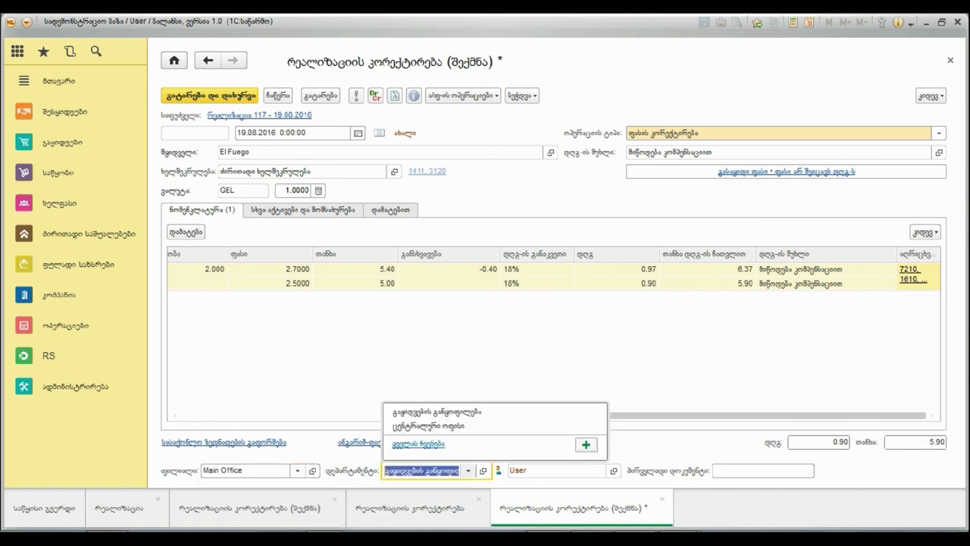
{"action": "left_click", "coordinate": [469, 470]}
{"action": "left_click", "coordinate": [554, 470]}
{"action": "left_click", "coordinate": [763, 471]}
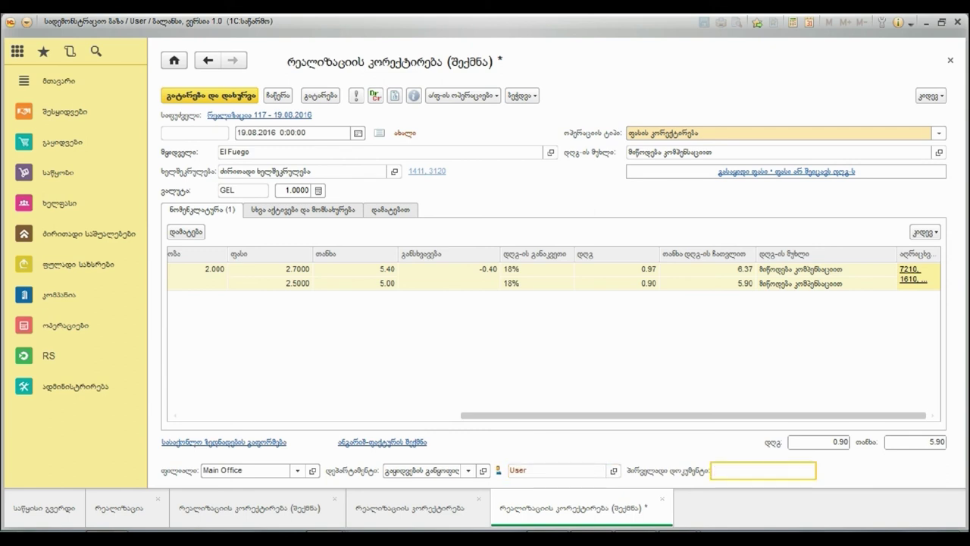
Close the price correction document and save its changes
{"action": "left_click", "coordinate": [950, 60]}
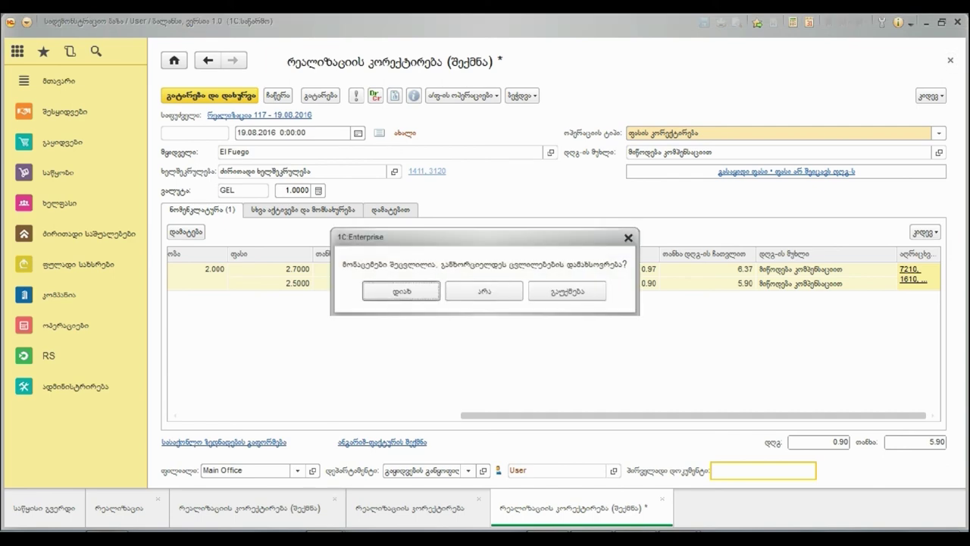
{"action": "left_click", "coordinate": [402, 291]}
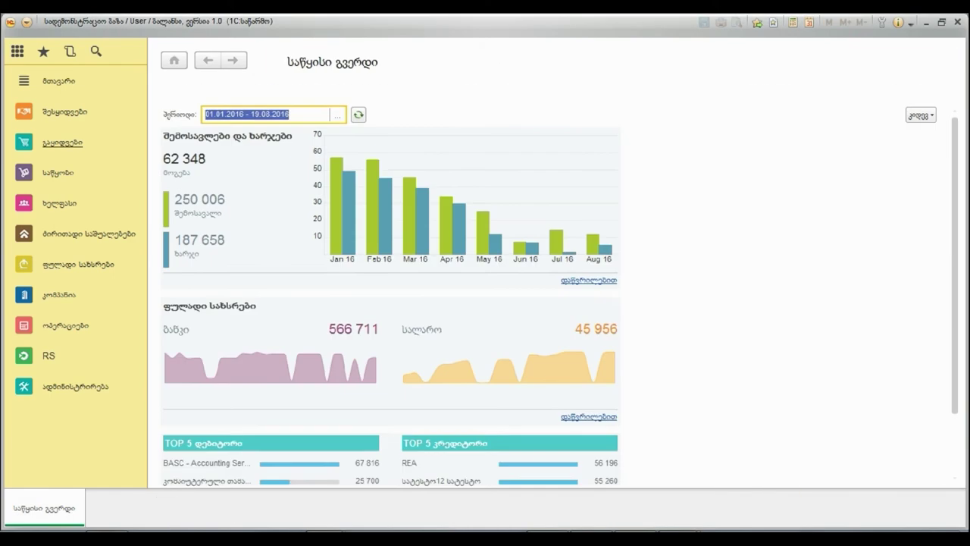
Open the რეალიზაცია list and create a სალაროს შემოსავლის ორდერი based on the selected BASC - Accounting Service sale of 21.10.2015
{"action": "left_click", "coordinate": [62, 142]}
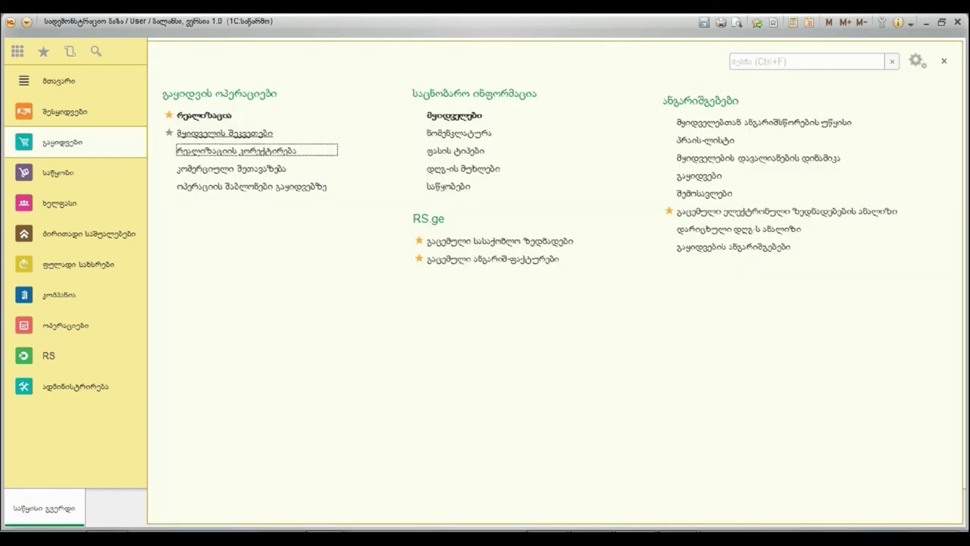
{"action": "left_click", "coordinate": [203, 115]}
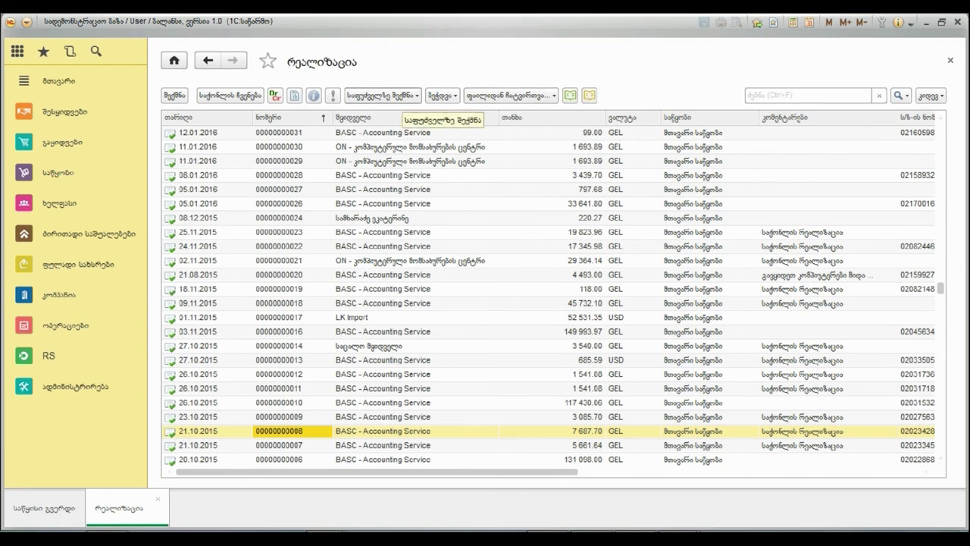
{"action": "left_click", "coordinate": [402, 96]}
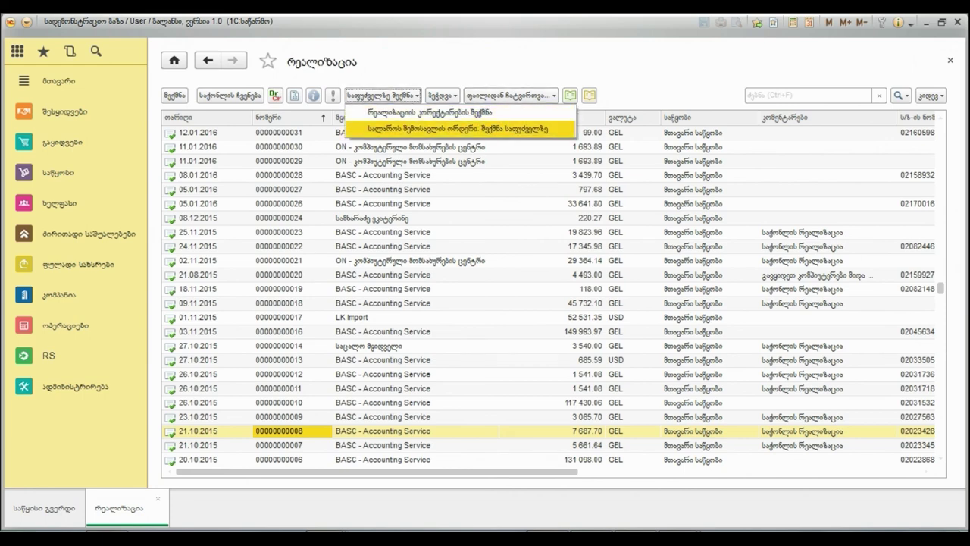
{"action": "left_click", "coordinate": [455, 128]}
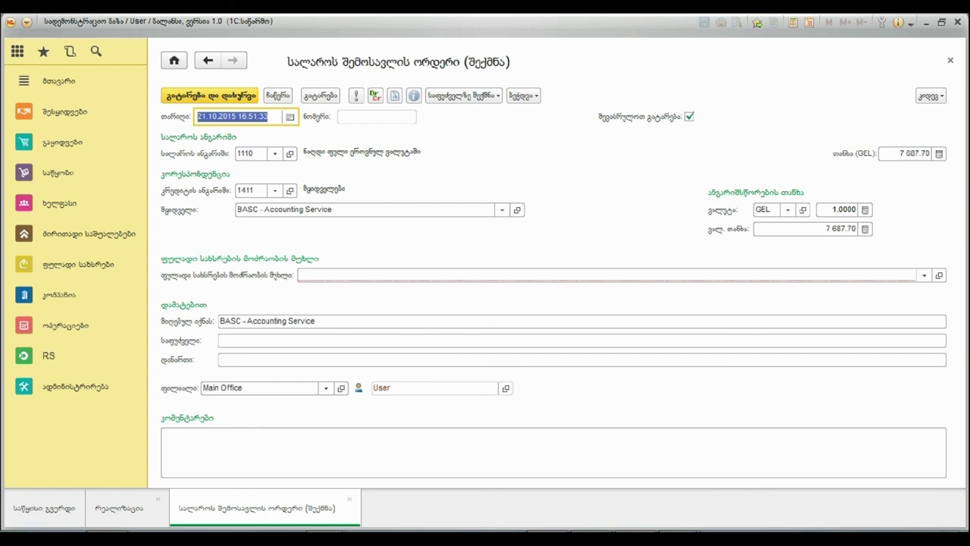
Set the order's cash flow article to მყიდველისგან თანხის მიღება from the ფულადი სახსრები საოპერაციო საქმიანობიდან group
{"action": "left_click", "coordinate": [924, 276]}
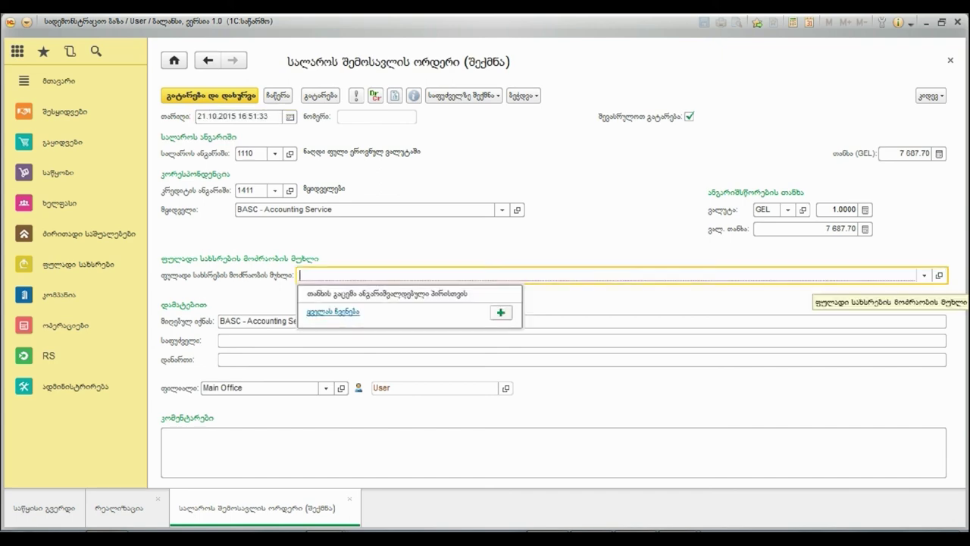
{"action": "left_click", "coordinate": [333, 312]}
{"action": "key", "text": "F4"}
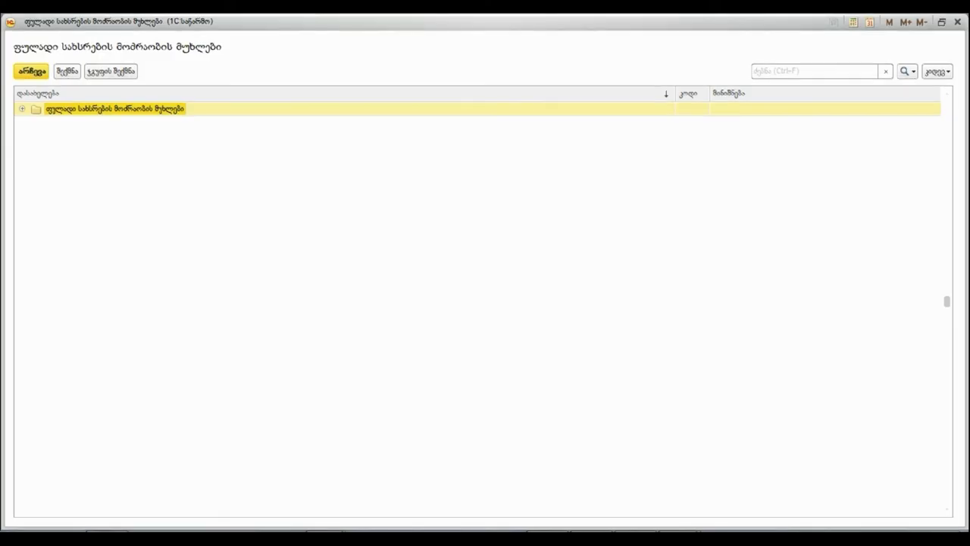
{"action": "left_click", "coordinate": [22, 109]}
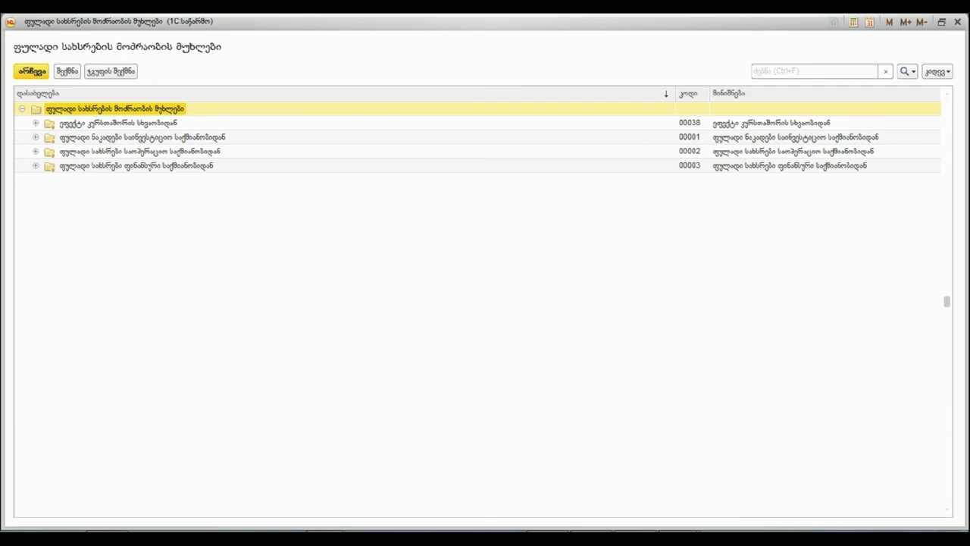
{"action": "left_click", "coordinate": [36, 152]}
{"action": "double_click", "coordinate": [114, 351]}
Review the cash receipt order's comment, received-from and basis fields
{"action": "left_click", "coordinate": [446, 459]}
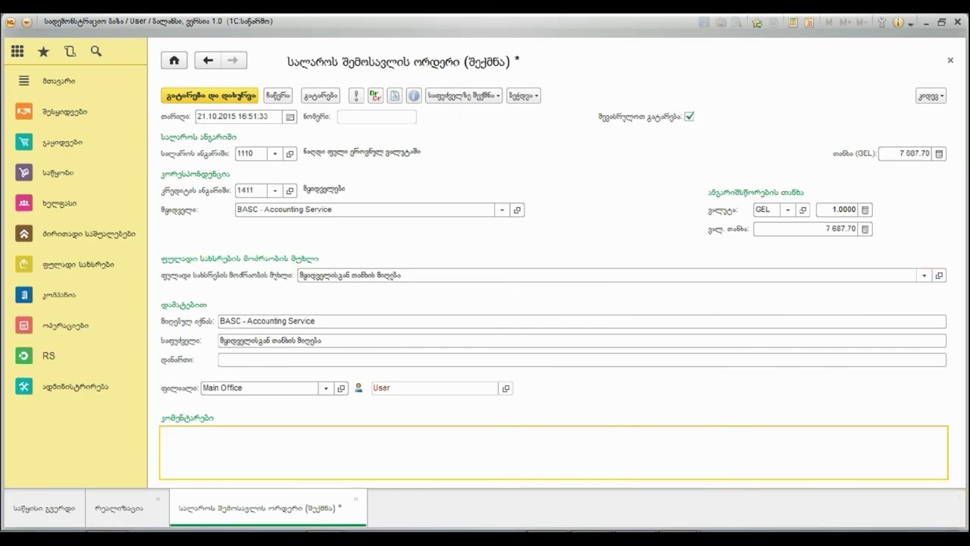
{"action": "left_click", "coordinate": [364, 321]}
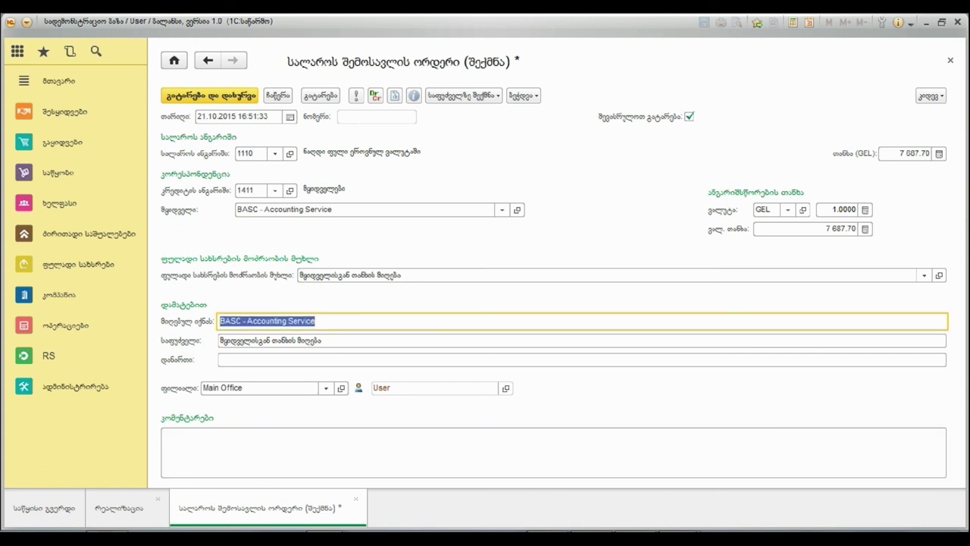
{"action": "left_click", "coordinate": [385, 341]}
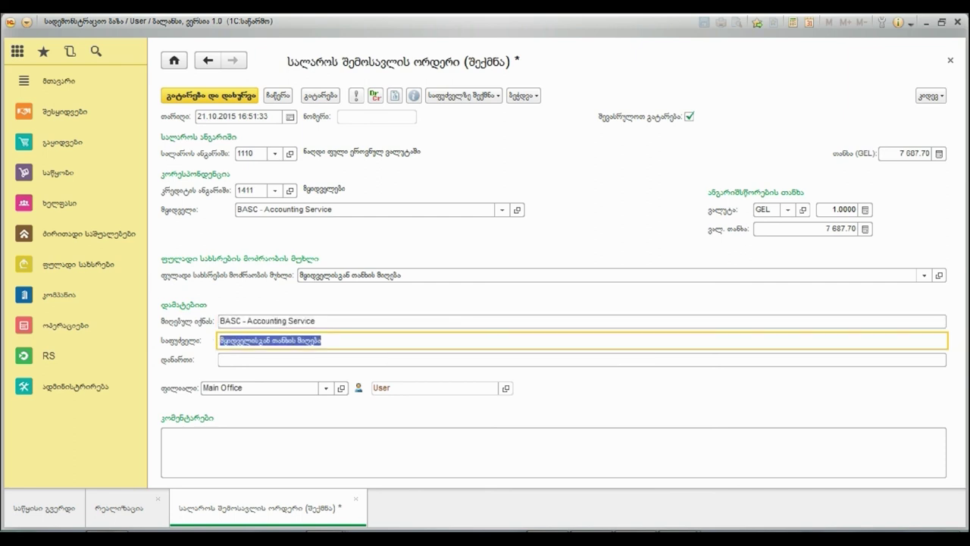
Check the cash receipt order's დანართი field and its branch choices, and enter კომენტარი as the comment
{"action": "left_click", "coordinate": [385, 360]}
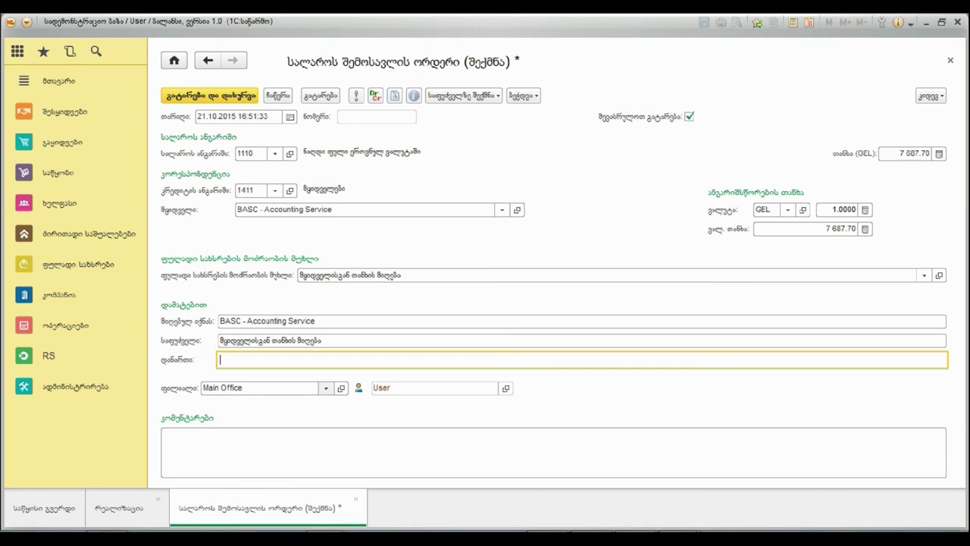
{"action": "left_click", "coordinate": [326, 389]}
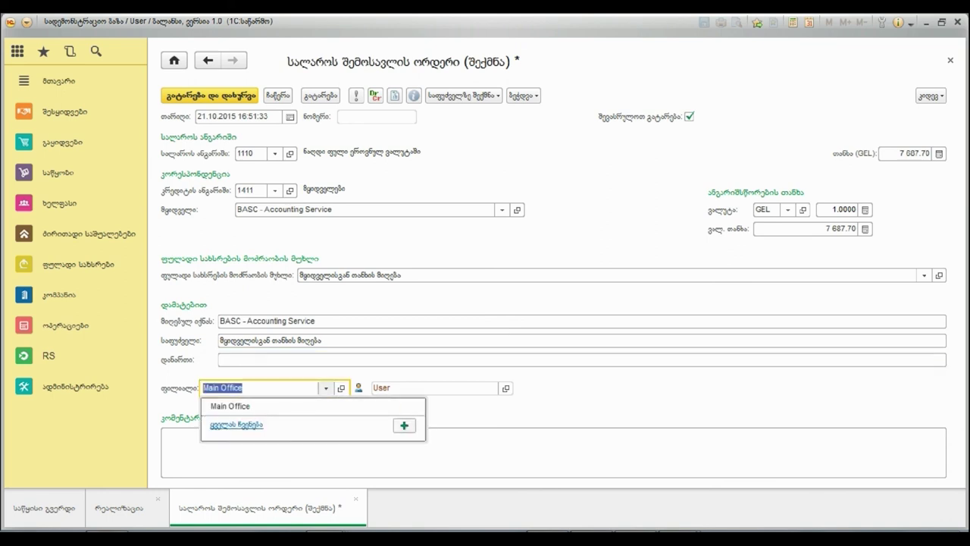
{"action": "left_click", "coordinate": [326, 388]}
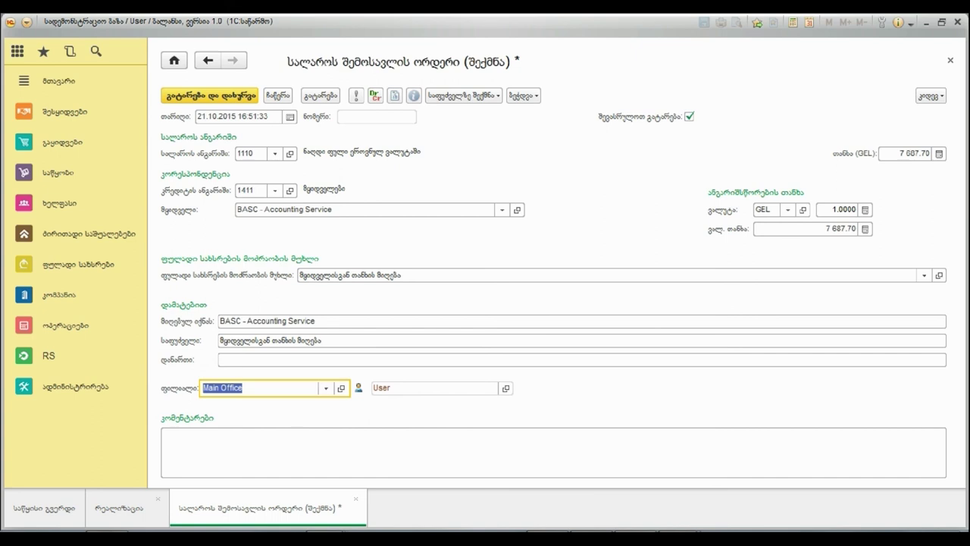
{"action": "key", "text": "Tab"}
{"action": "key", "text": "Tab"}
{"action": "type", "text": "კომენტარი"}
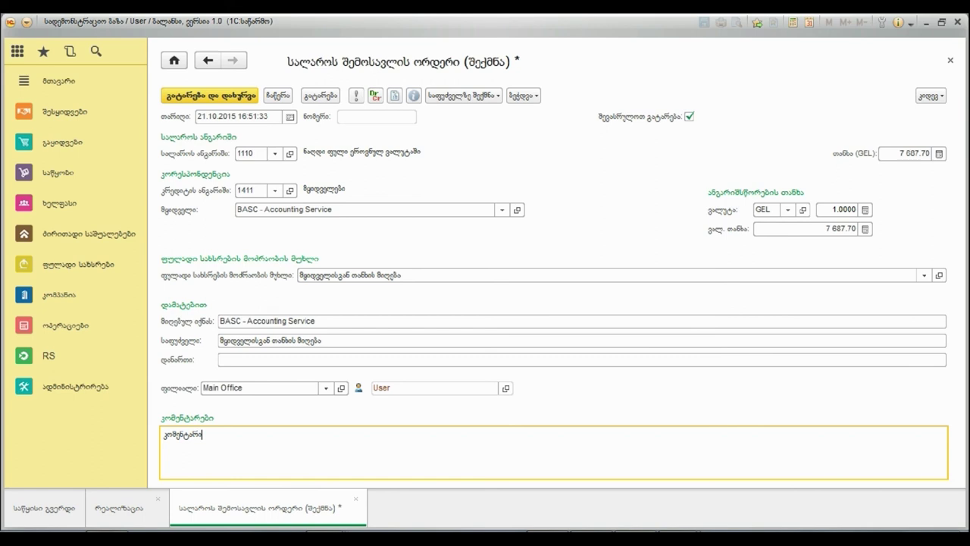
Post the cash receipt order, view its accounting entries in the journal and return to the order
{"action": "left_click", "coordinate": [321, 96]}
{"action": "left_click", "coordinate": [321, 96]}
{"action": "left_click", "coordinate": [374, 96]}
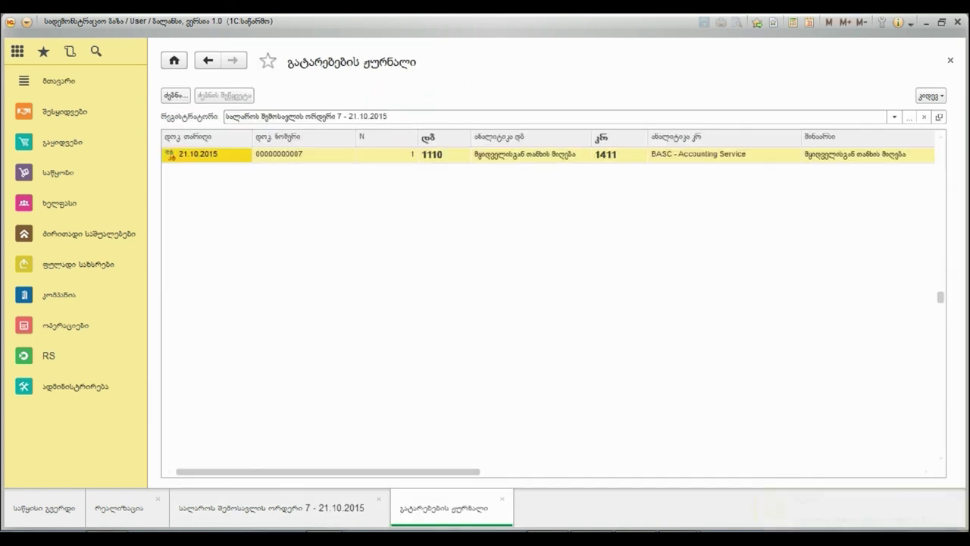
{"action": "left_click", "coordinate": [950, 60]}
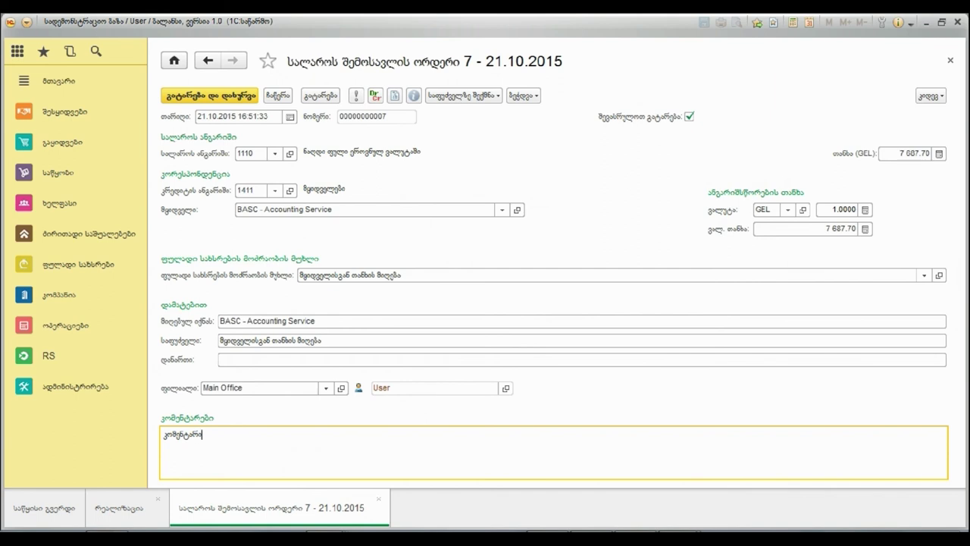
Disable შევასრულოთ გატარება, repost the order and check its entries, closing the journal, order and sales list
{"action": "left_click", "coordinate": [689, 117]}
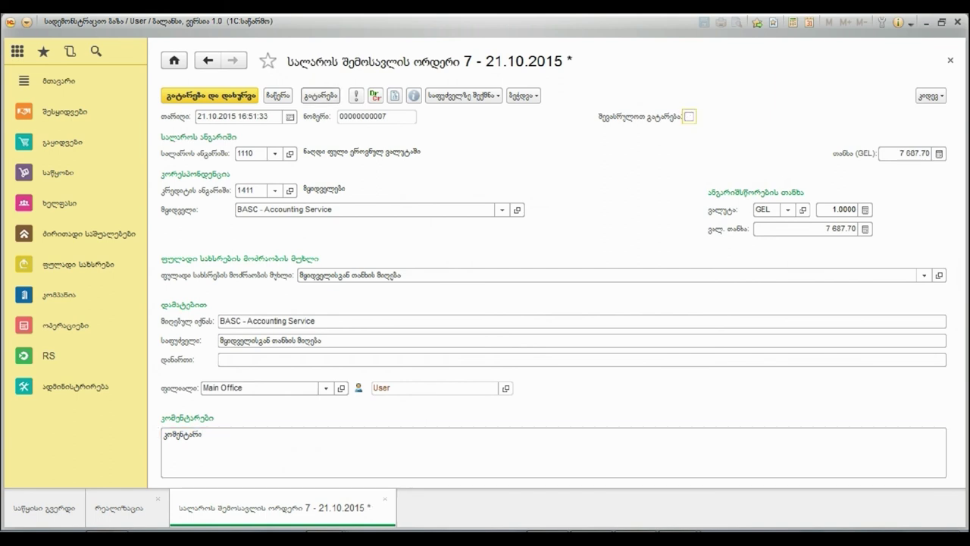
{"action": "left_click", "coordinate": [321, 96]}
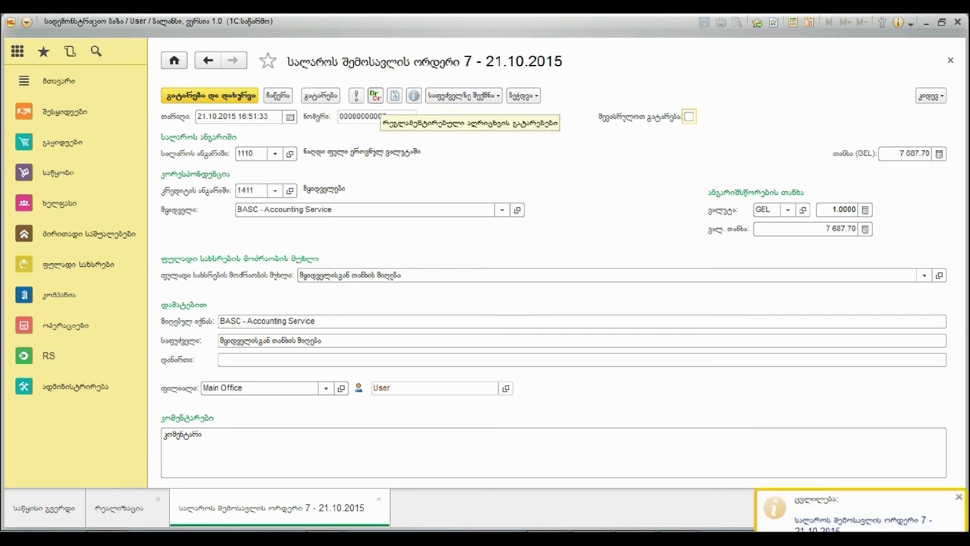
{"action": "left_click", "coordinate": [375, 96]}
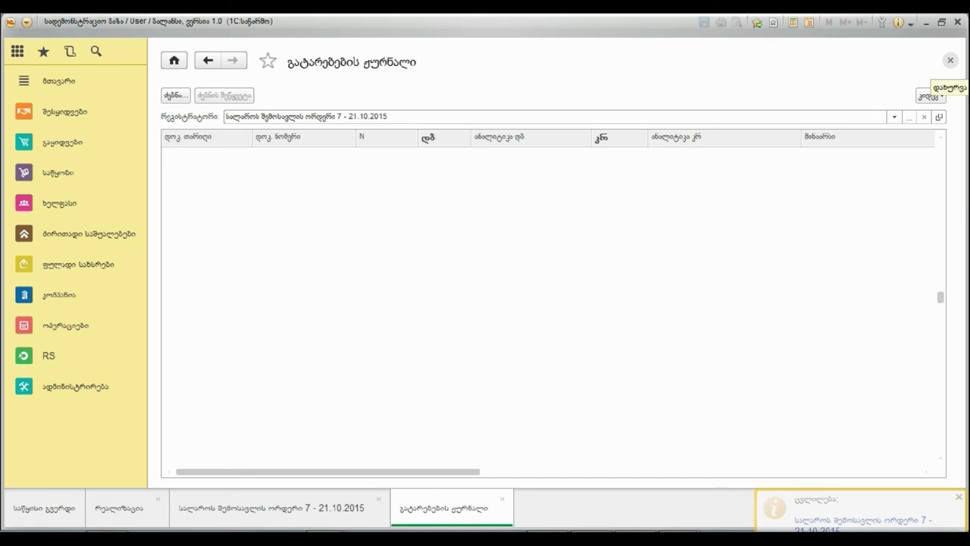
{"action": "left_click", "coordinate": [949, 60]}
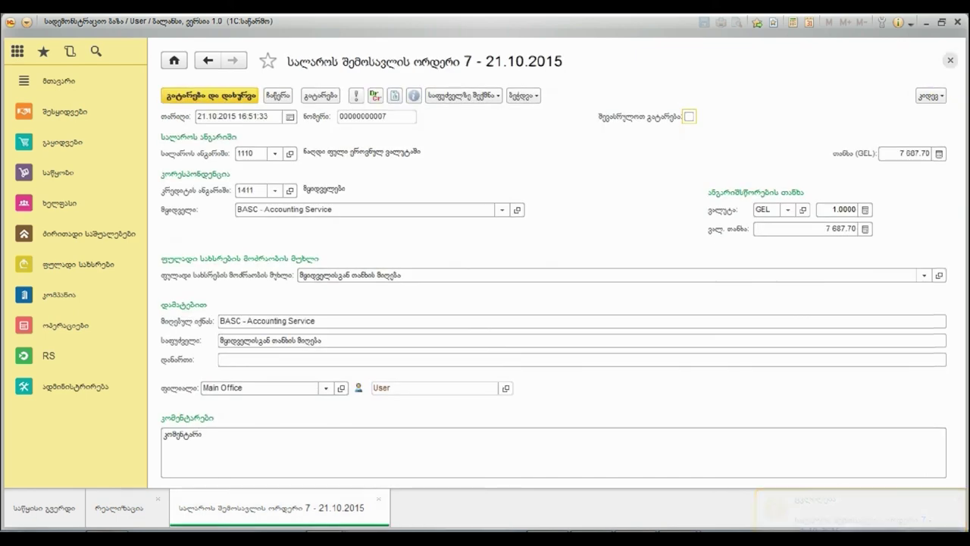
{"action": "left_click", "coordinate": [950, 60]}
{"action": "left_click", "coordinate": [950, 60]}
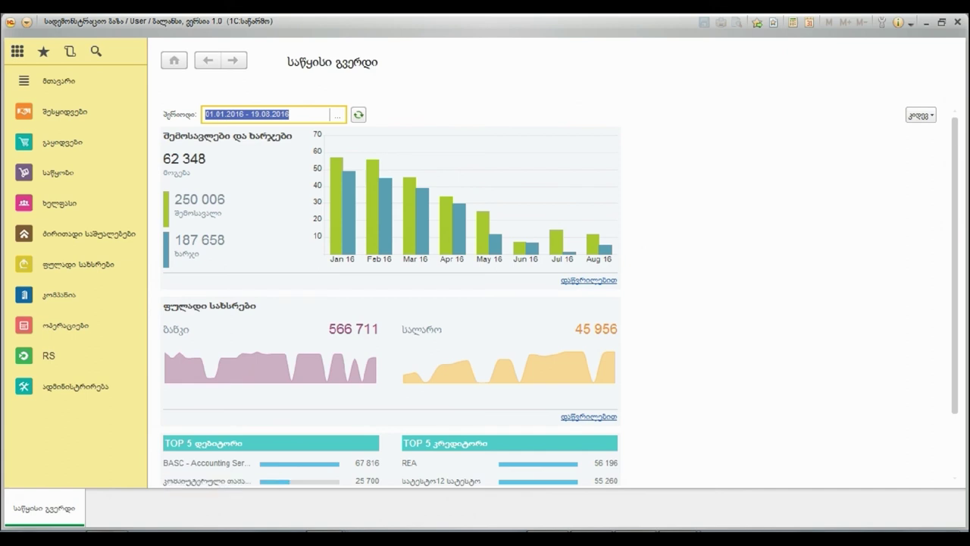
Open the გაყიდვები report from the sales section and generate it for the year 2016
{"action": "left_click", "coordinate": [62, 142]}
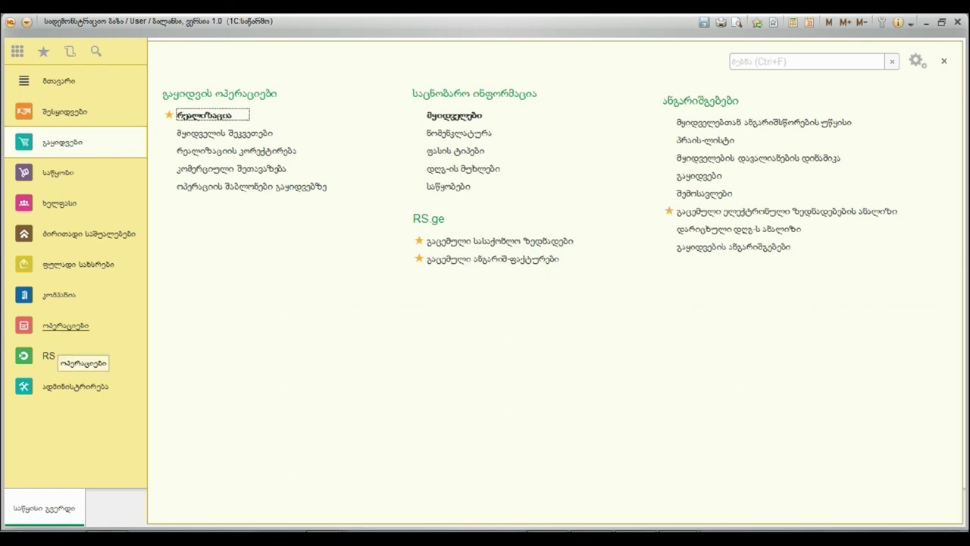
{"action": "left_click", "coordinate": [48, 356]}
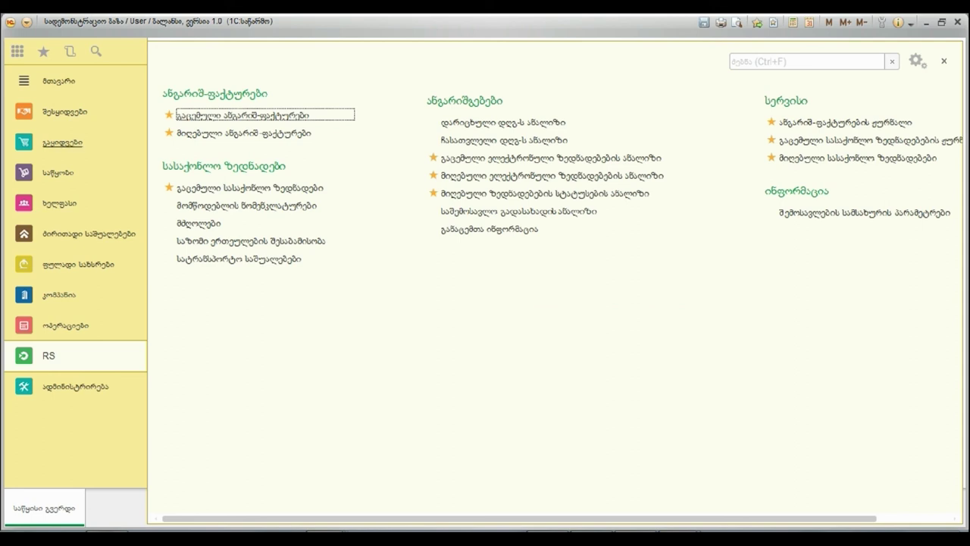
{"action": "left_click", "coordinate": [62, 142]}
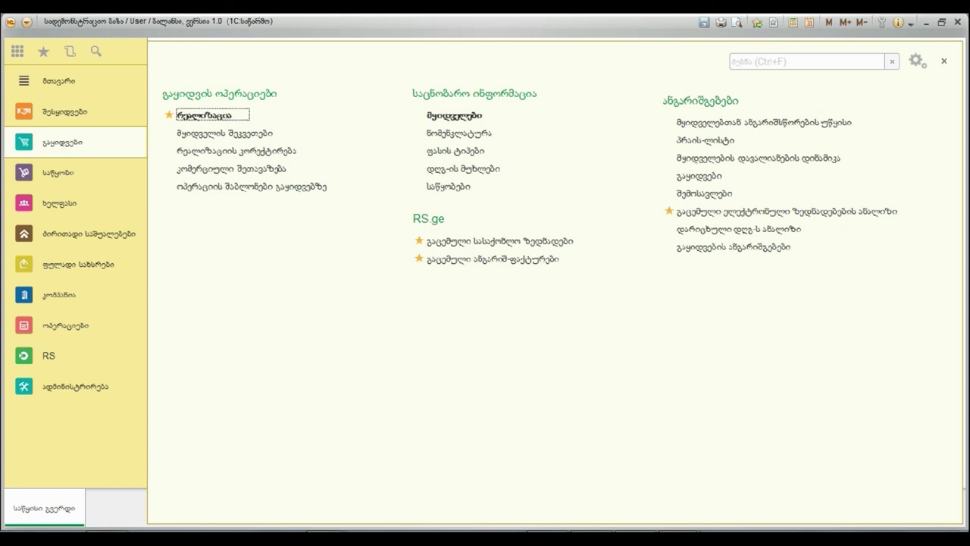
{"action": "left_click", "coordinate": [699, 176]}
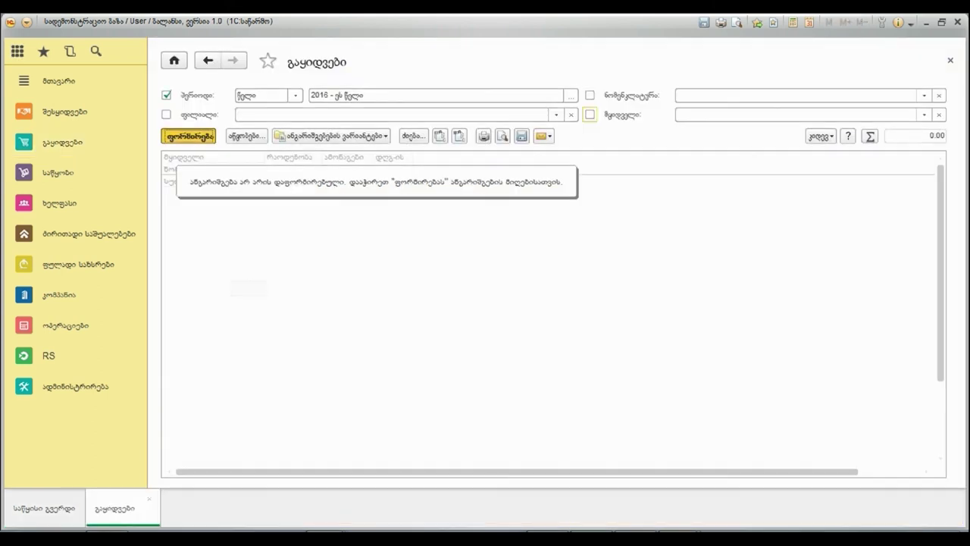
{"action": "left_click", "coordinate": [188, 136]}
Examine the report's branch, item and customer filters and its quantity, revenue and VAT figures for BASC - Accounting Service
{"action": "left_click", "coordinate": [557, 114]}
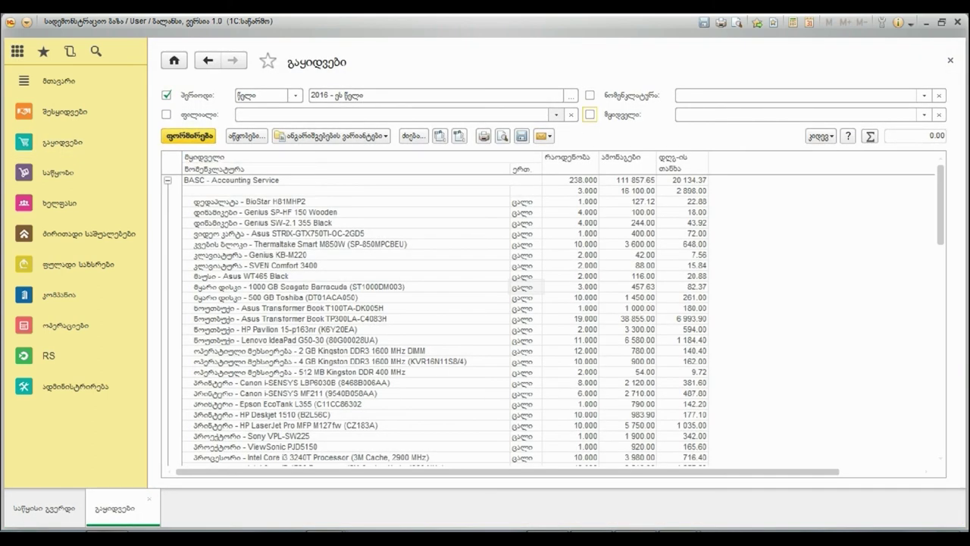
{"action": "left_click", "coordinate": [557, 114]}
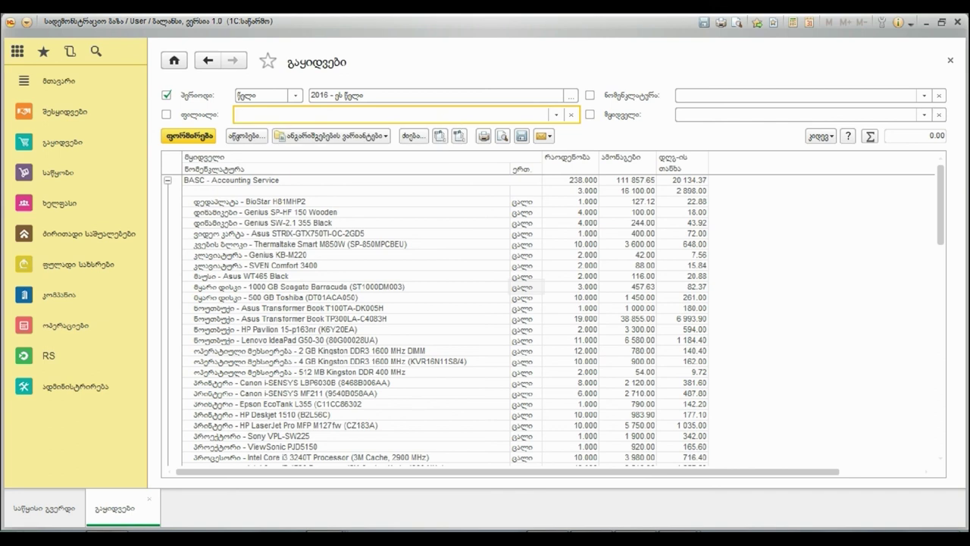
{"action": "left_click", "coordinate": [925, 95]}
{"action": "left_click", "coordinate": [925, 95]}
{"action": "left_click", "coordinate": [924, 114]}
{"action": "left_click", "coordinate": [924, 114]}
{"action": "left_click", "coordinate": [379, 266]}
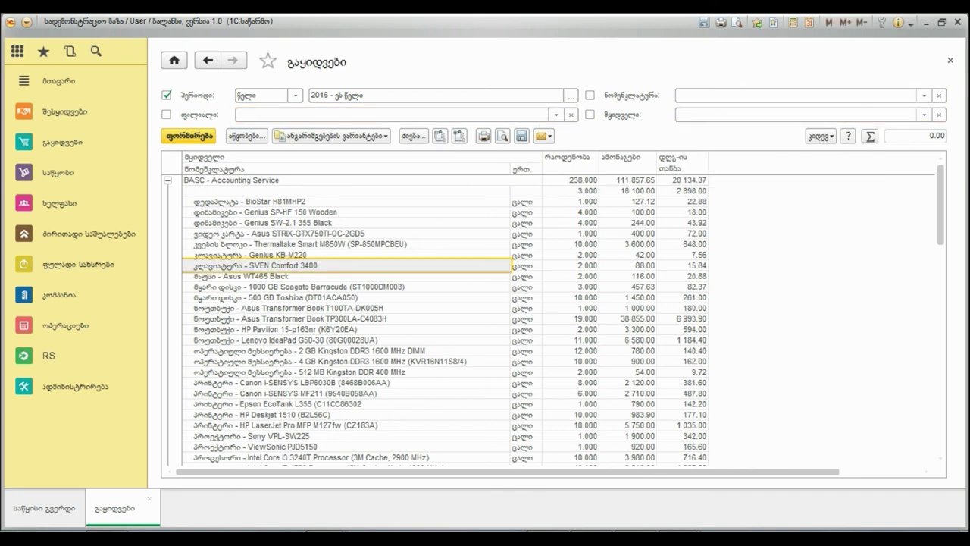
{"action": "left_click", "coordinate": [571, 191]}
{"action": "left_click", "coordinate": [627, 181]}
{"action": "left_click", "coordinate": [683, 181]}
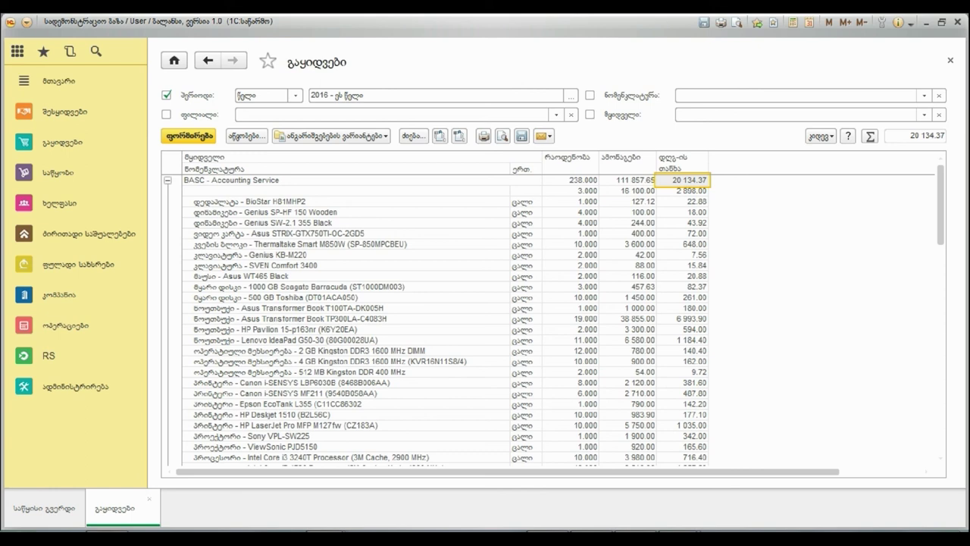
Review the available variants of the გაყიდვები report, from sales dynamics by customer to discounts by item
{"action": "left_click", "coordinate": [332, 136]}
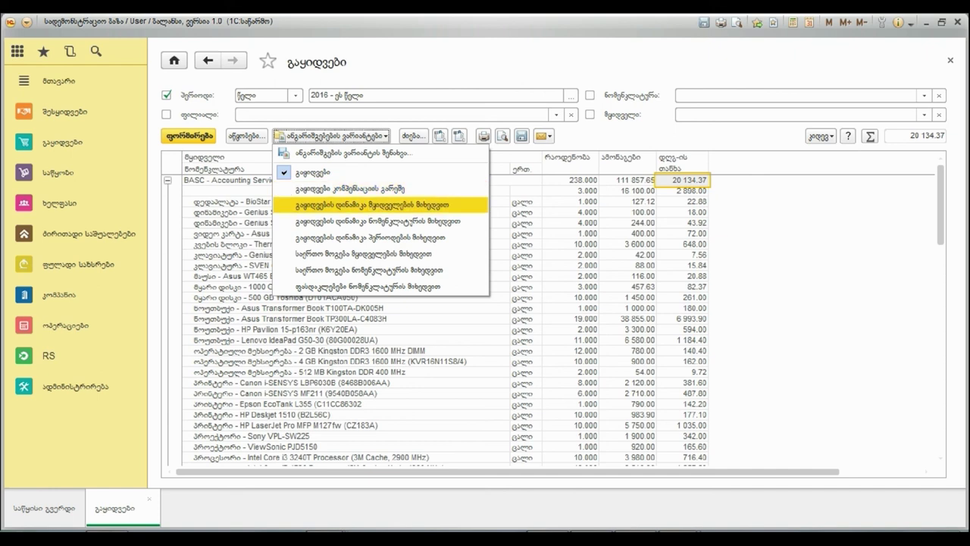
{"action": "key", "text": "Down"}
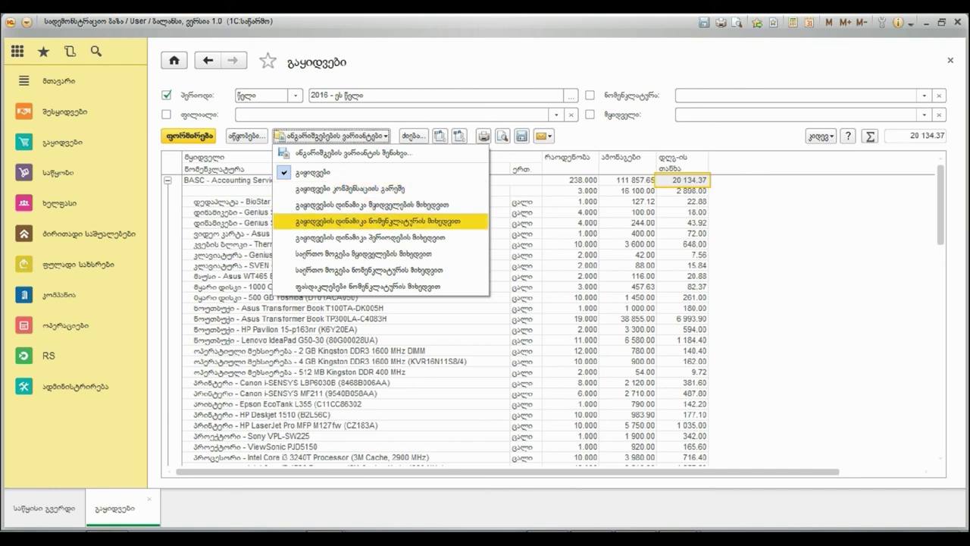
{"action": "key", "text": "Down"}
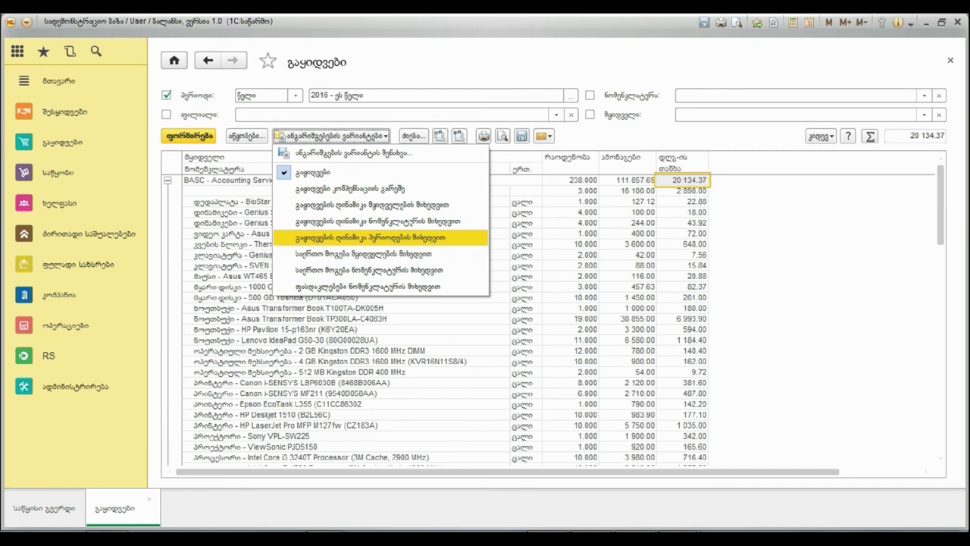
{"action": "key", "text": "Down"}
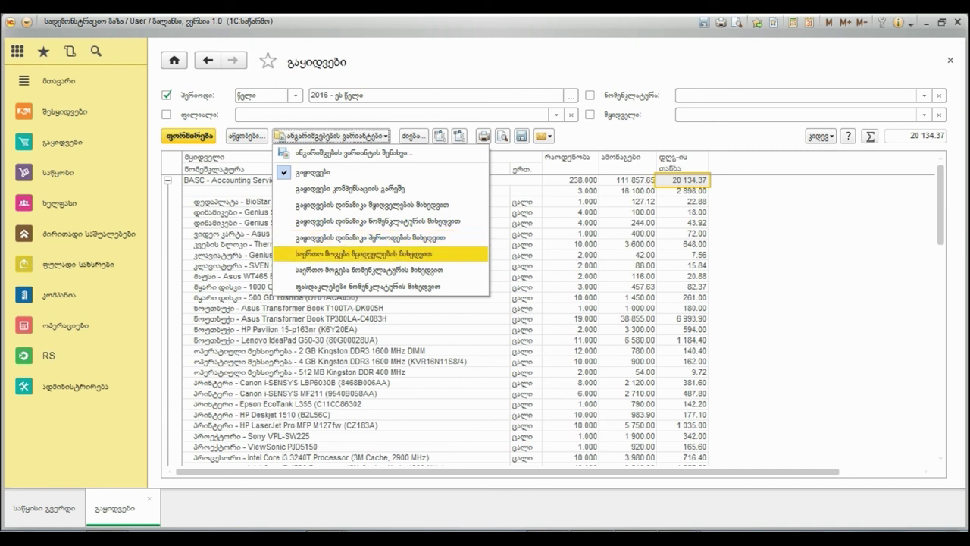
{"action": "key", "text": "Down"}
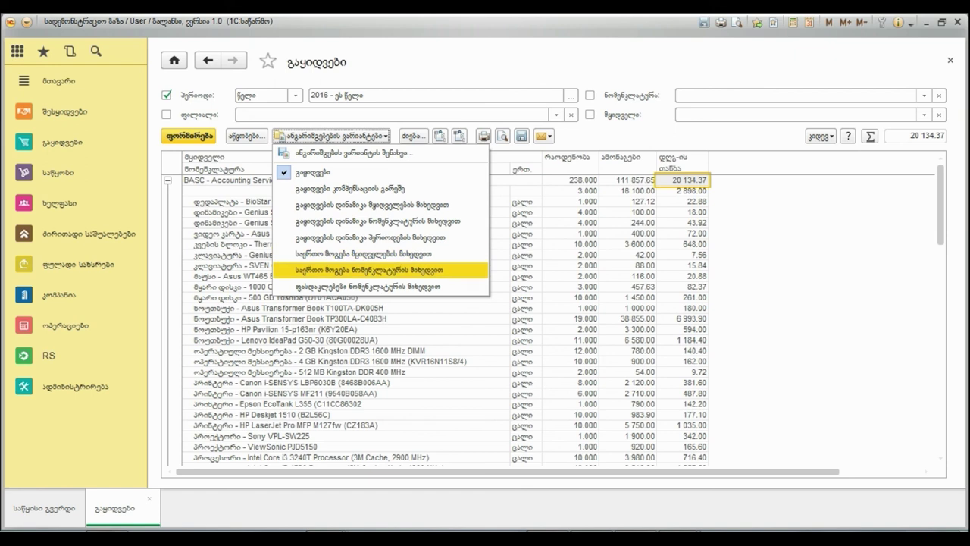
{"action": "key", "text": "Down"}
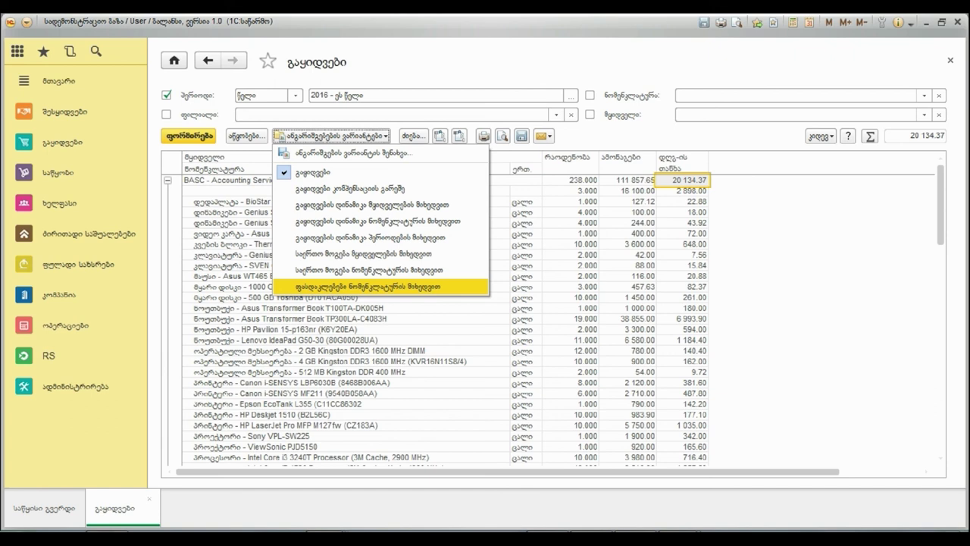
{"action": "left_click", "coordinate": [387, 319]}
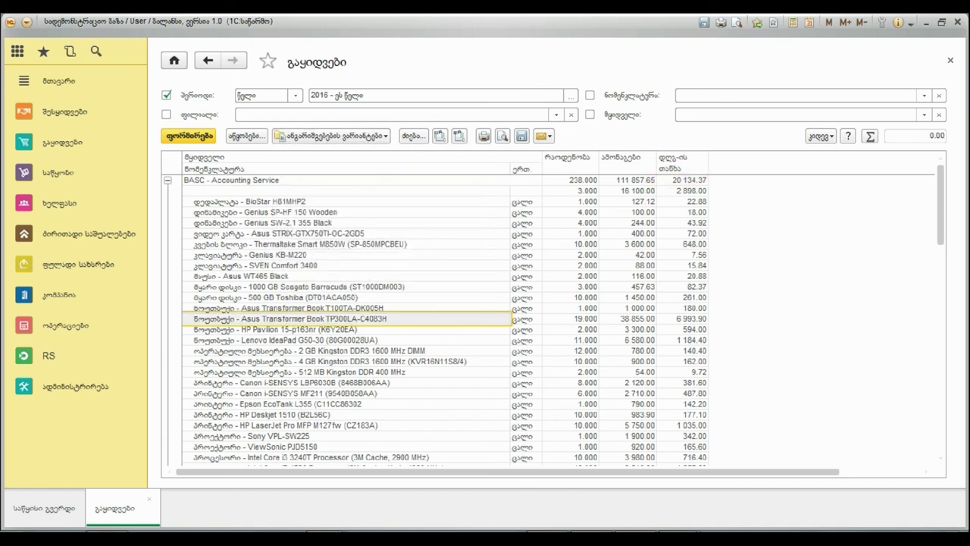
Review the გაყიდვები report's settings and generate the report again with them
{"action": "left_click", "coordinate": [247, 136]}
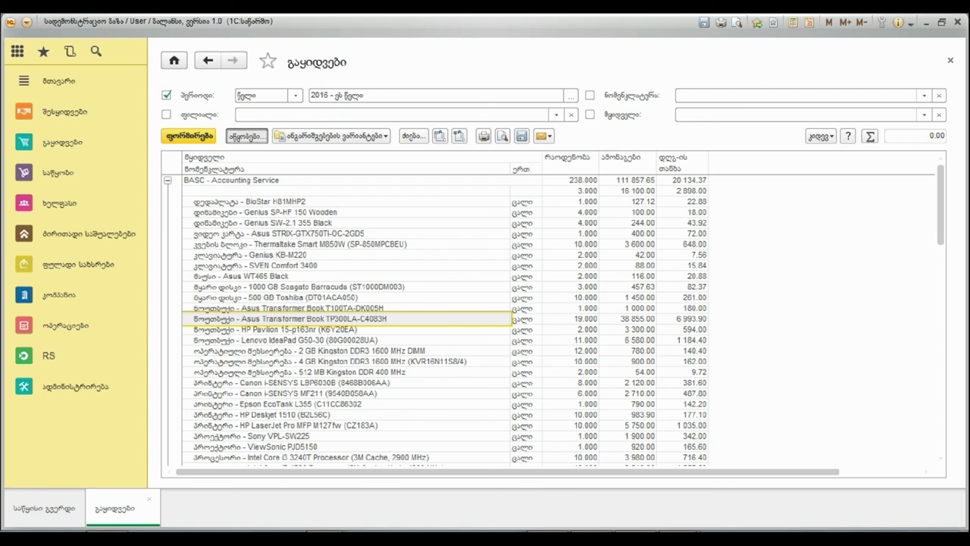
{"action": "left_click", "coordinate": [247, 136]}
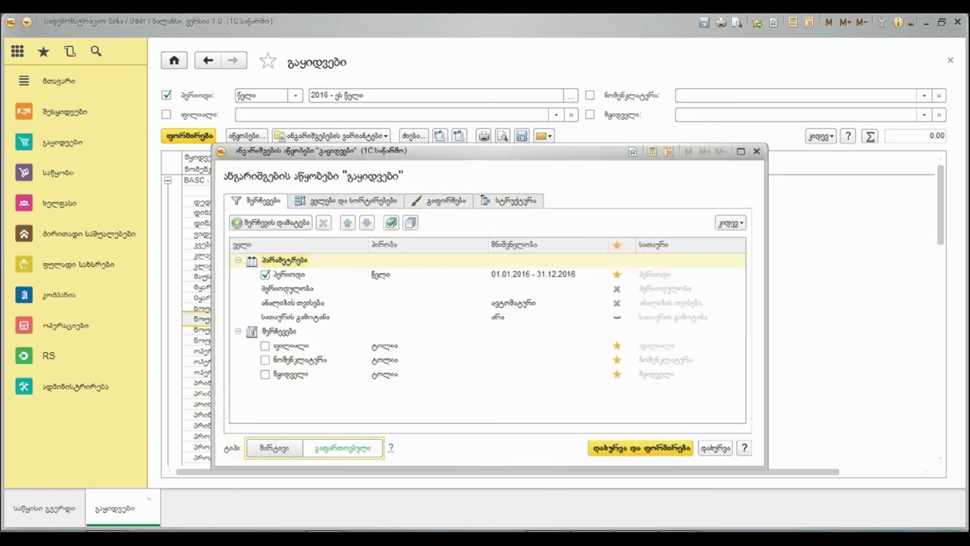
{"action": "left_click", "coordinate": [641, 448]}
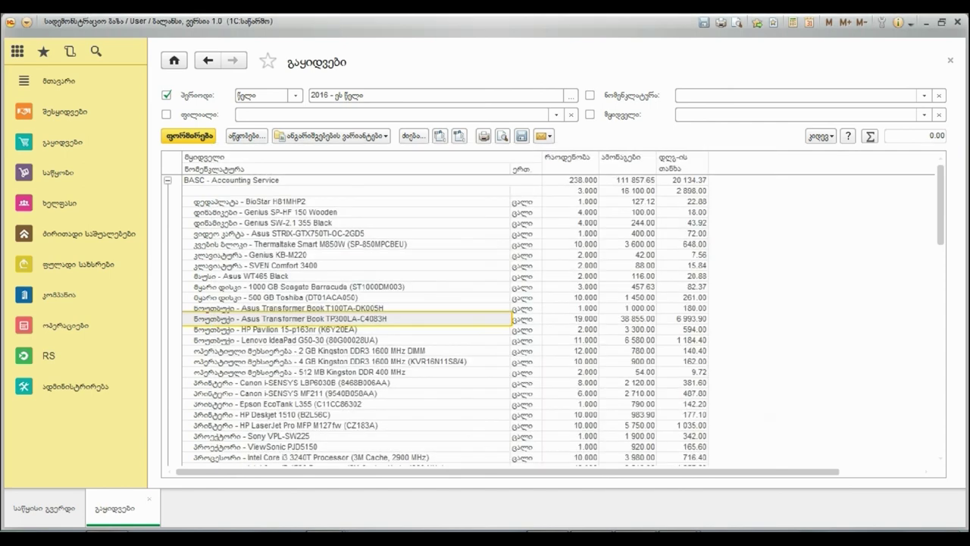
Save the current report as a new variant named გაყიდვები - ასლი and close it
{"action": "left_click", "coordinate": [332, 136]}
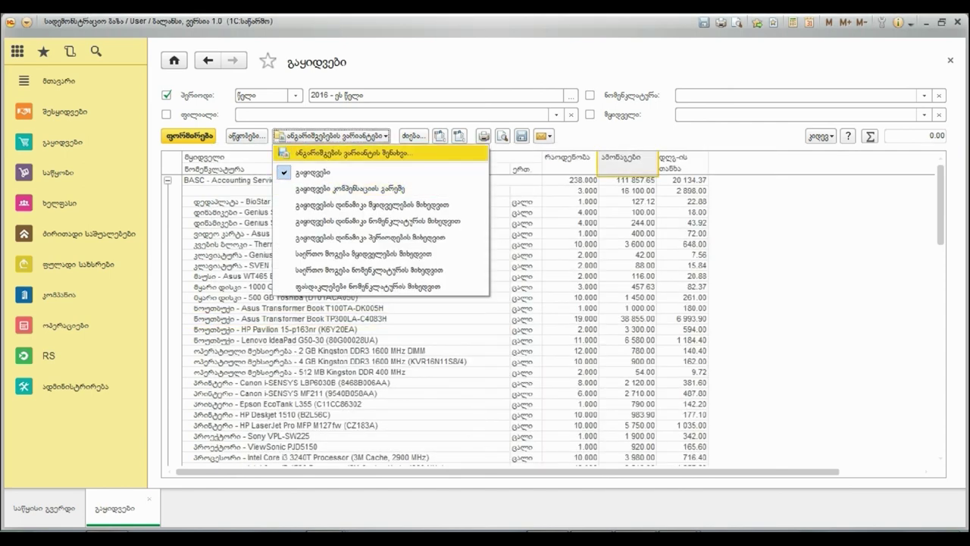
{"action": "left_click", "coordinate": [352, 152]}
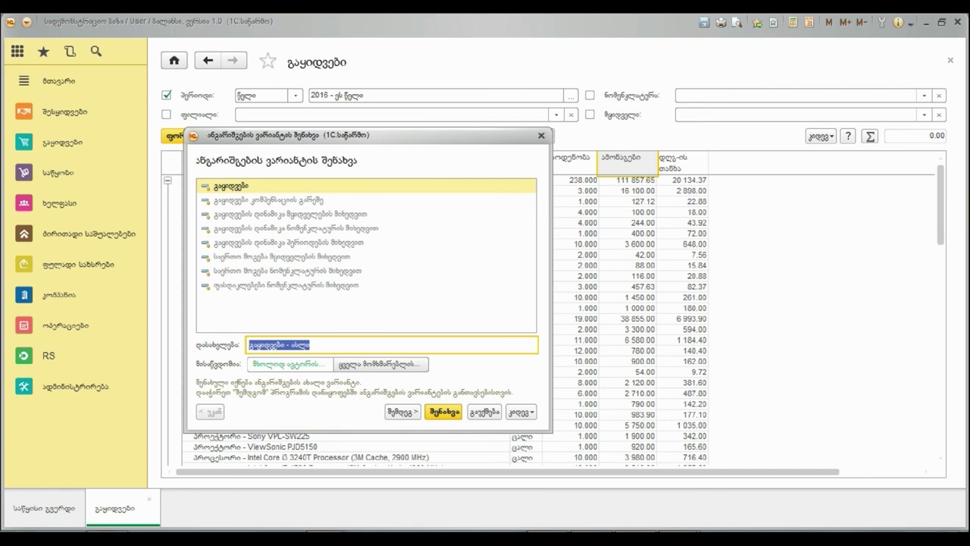
{"action": "key", "text": "Return"}
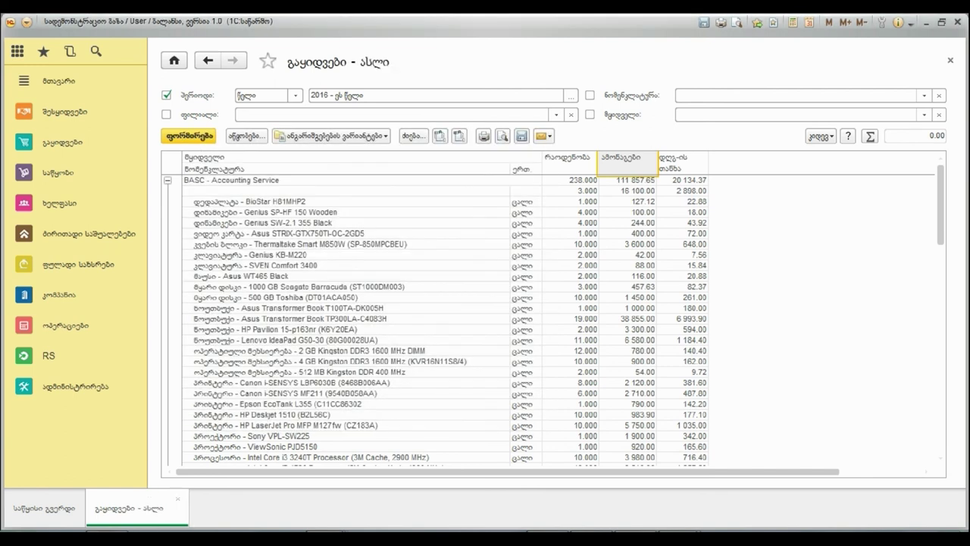
{"action": "left_click", "coordinate": [951, 61]}
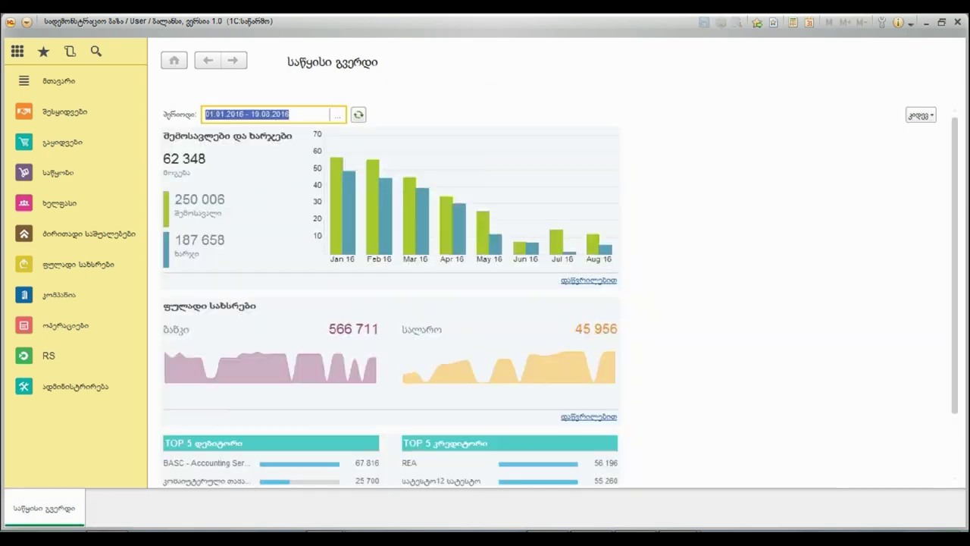